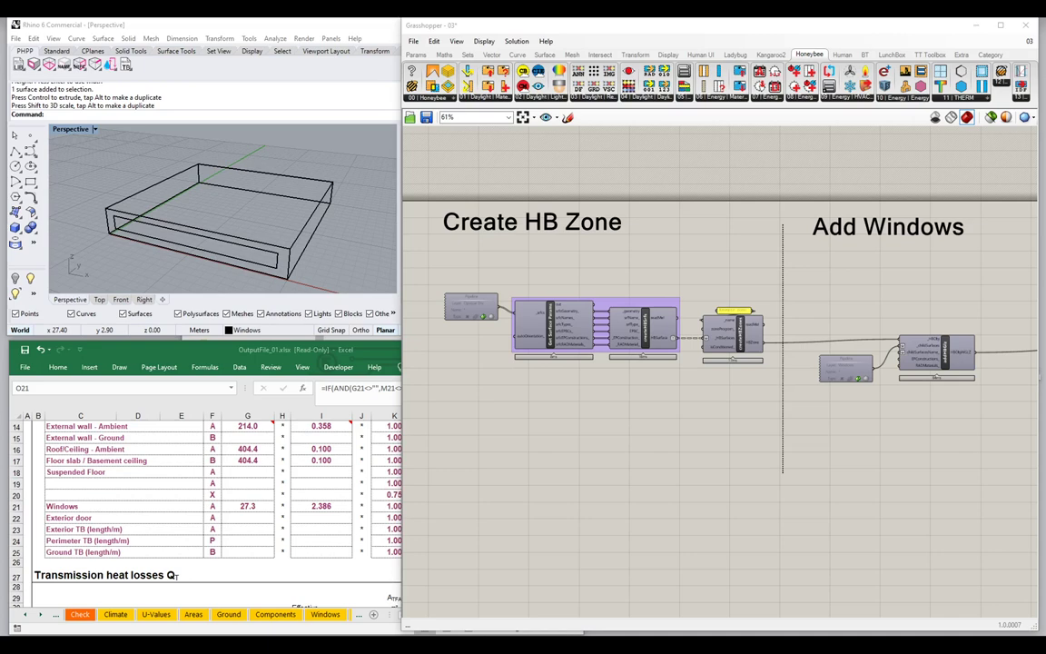
Step: Switch to Excel's Windows worksheet and examine the window's orientation, rough opening size and installation entries
{"action": "scroll", "coordinate": [906, 374], "scroll_direction": "up", "scroll_amount": 4}
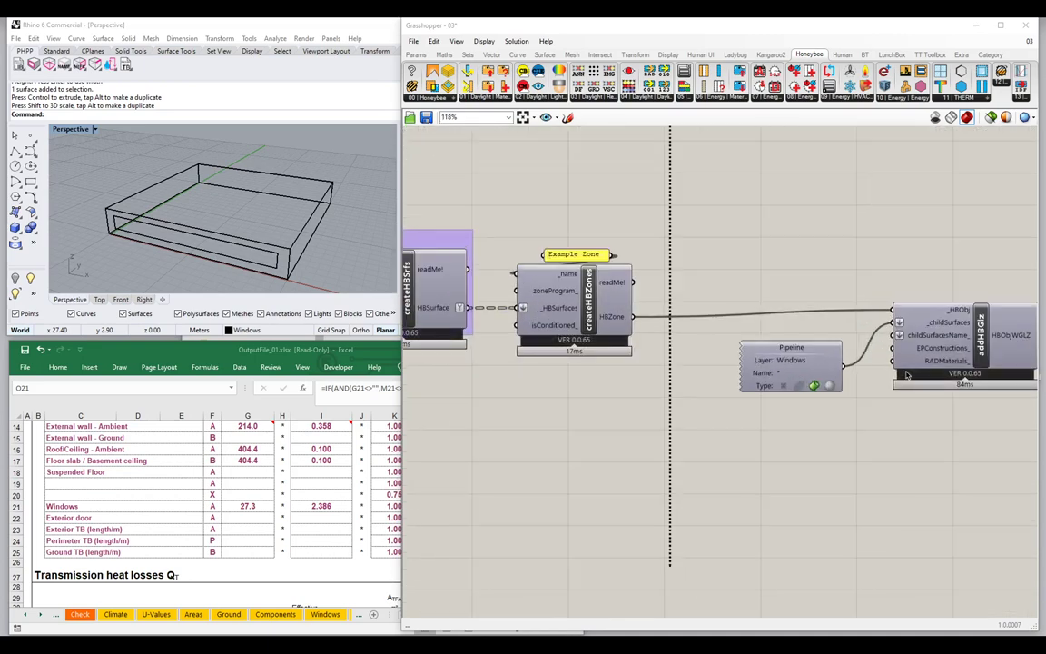
{"action": "right_click_drag", "start_coordinate": [906, 375], "coordinate": [812, 418]}
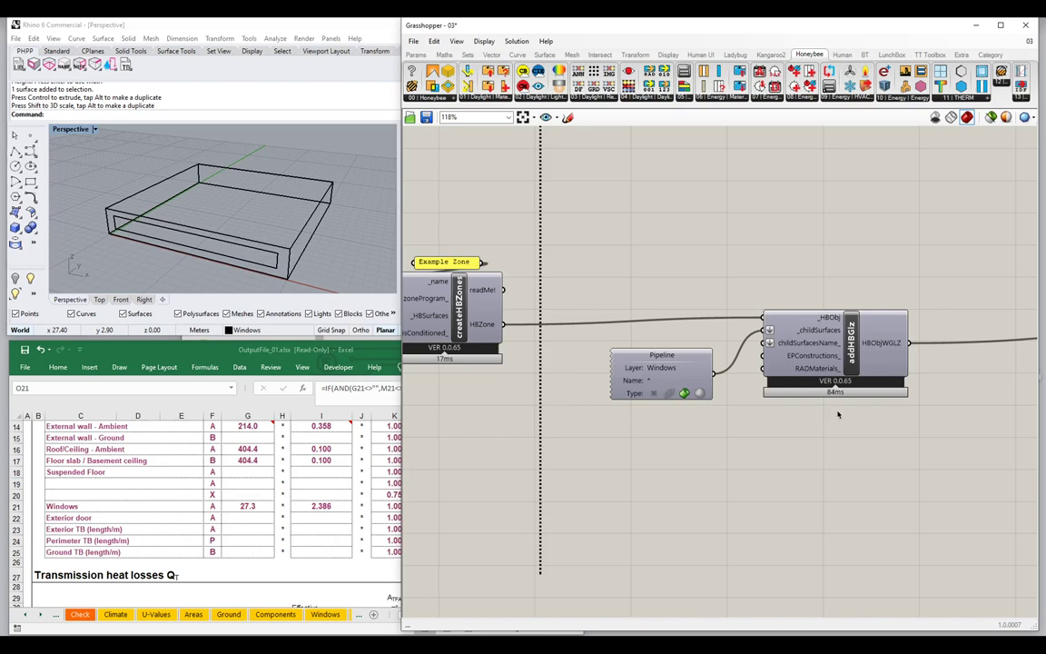
{"action": "left_click", "coordinate": [235, 517]}
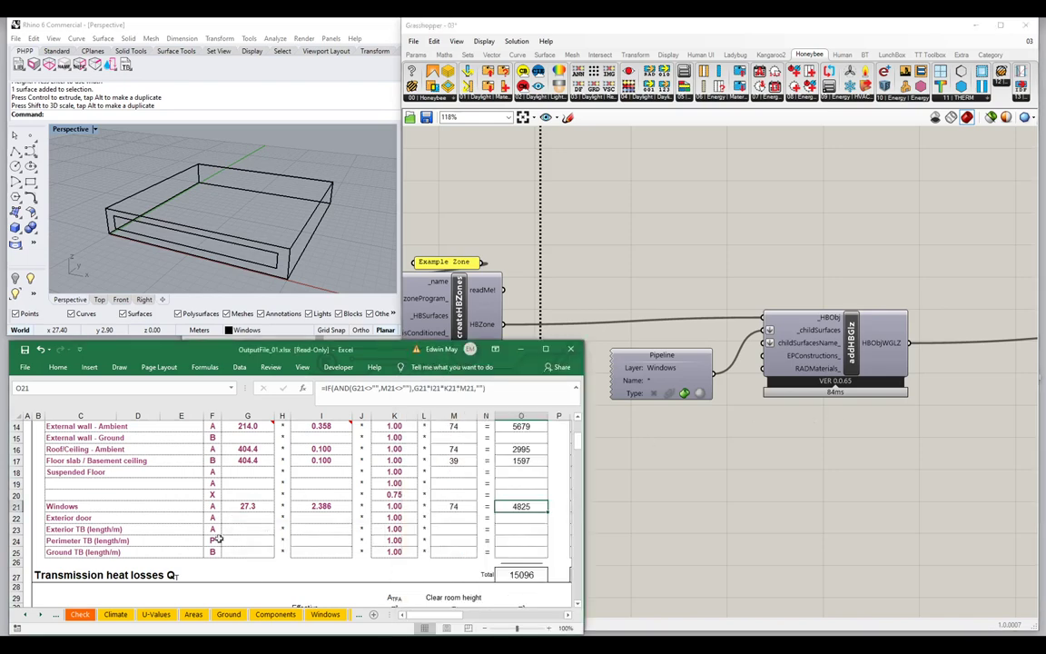
{"action": "left_click", "coordinate": [325, 613]}
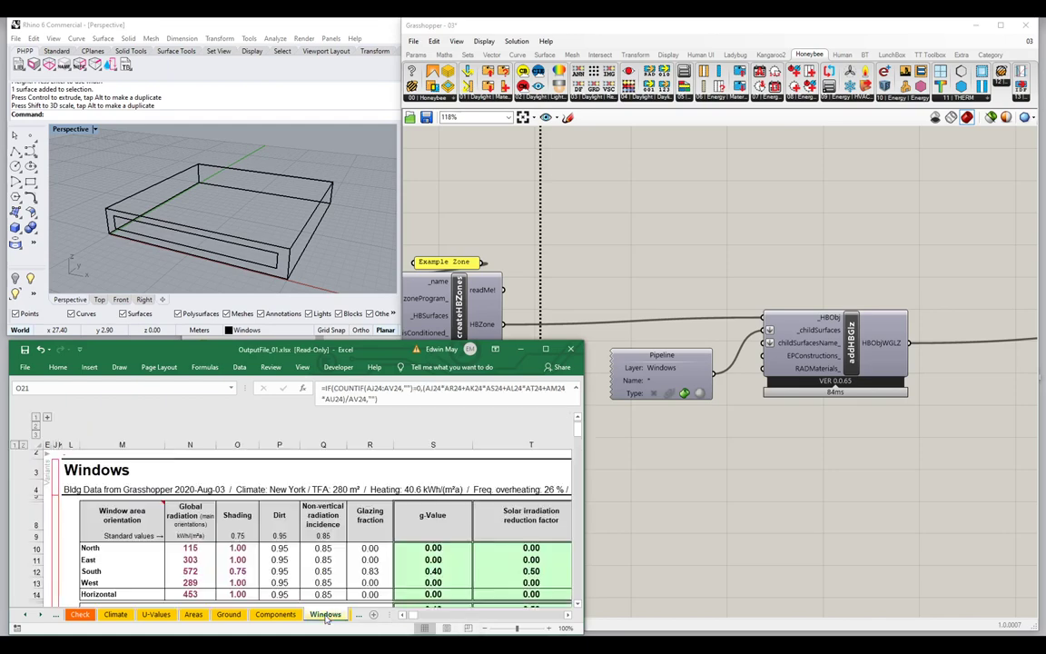
{"action": "scroll", "coordinate": [373, 529], "scroll_direction": "down", "scroll_amount": 2}
{"action": "scroll", "coordinate": [373, 529], "scroll_direction": "down", "scroll_amount": 5}
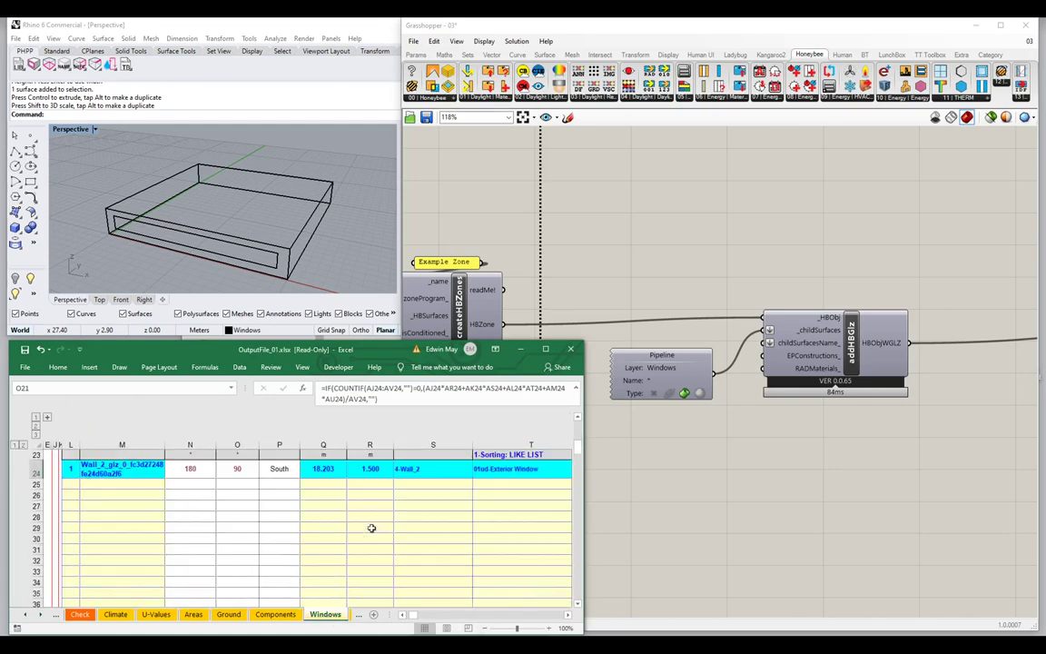
{"action": "scroll", "coordinate": [369, 524], "scroll_direction": "up", "scroll_amount": 2}
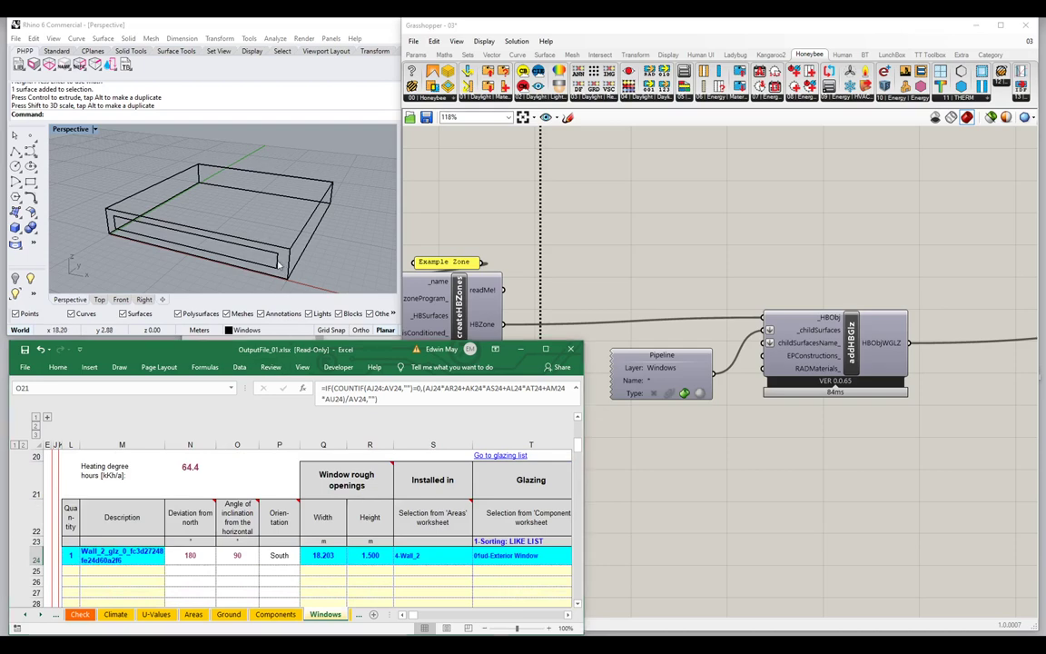
Step: In Rhino, narrow the south wall's window surface to about 2.93 m wide and shift it along the wall
{"action": "left_click", "coordinate": [280, 267]}
{"action": "left_click_drag", "start_coordinate": [218, 247], "coordinate": [177, 238]}
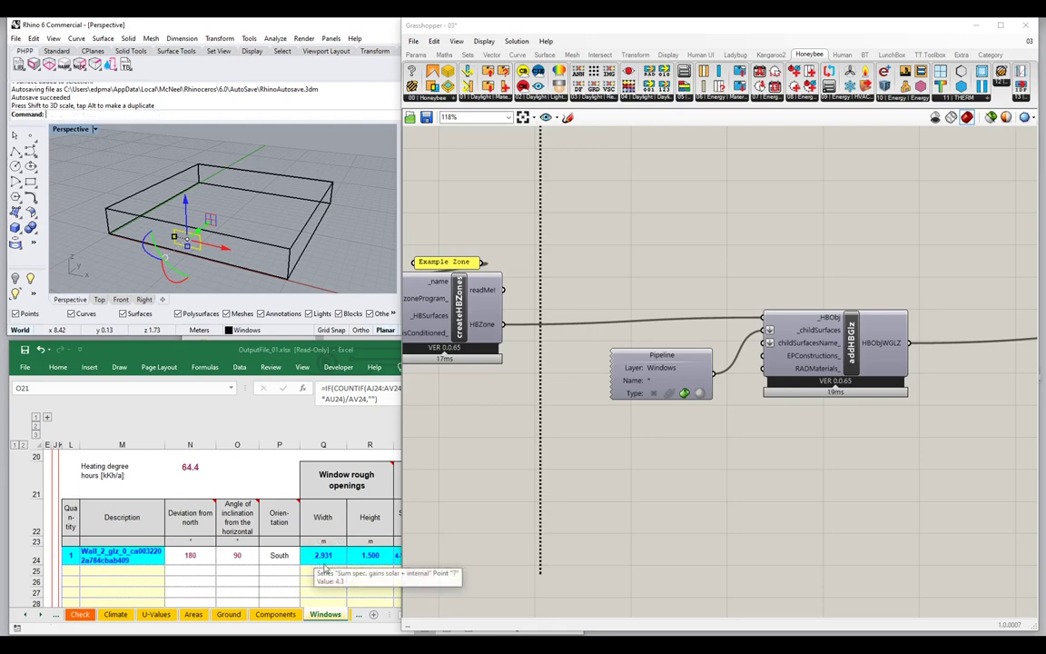
{"action": "mouse_move", "coordinate": [214, 245]}
{"action": "left_mouse_down"}
{"action": "mouse_move", "coordinate": [151, 239]}
{"action": "mouse_move", "coordinate": [232, 249]}
{"action": "left_mouse_up"}
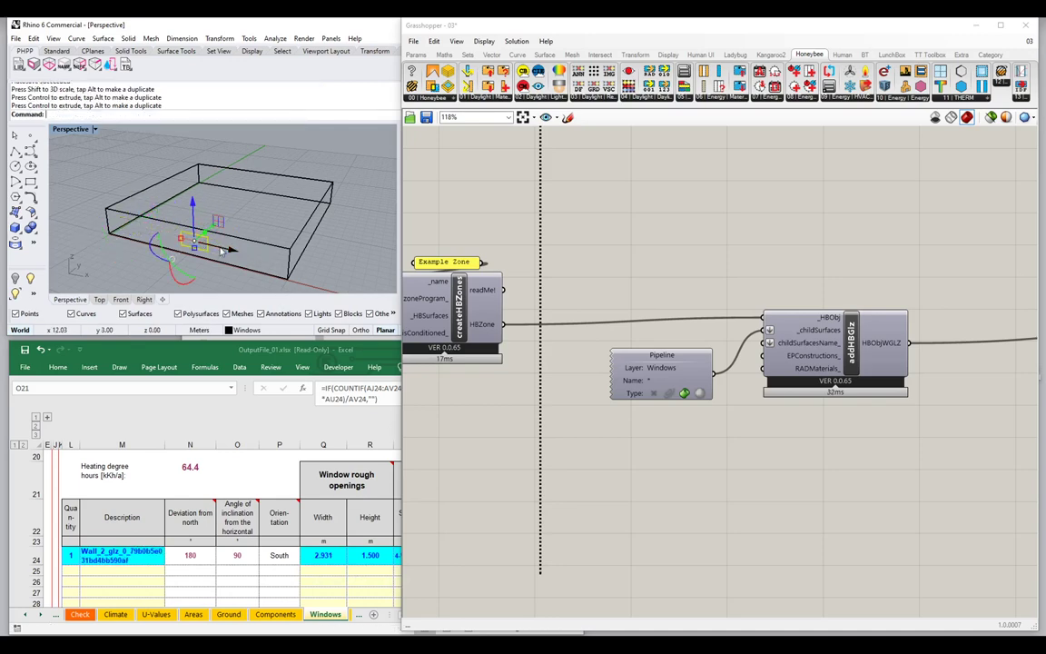
Step: Copy the window along the south wall toward its west corner and widen the original to about 7.27 m
{"action": "left_click_drag", "start_coordinate": [215, 246], "coordinate": [156, 239]}
{"action": "key", "text": "alt"}
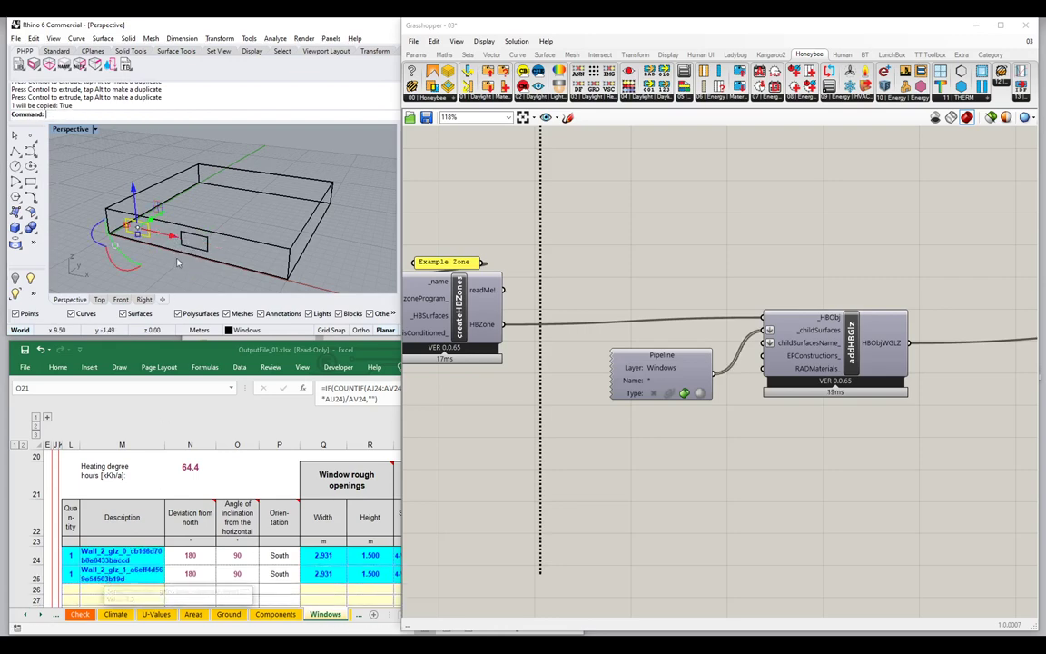
{"action": "left_click", "coordinate": [179, 238]}
{"action": "left_click_drag", "start_coordinate": [177, 238], "coordinate": [162, 234]}
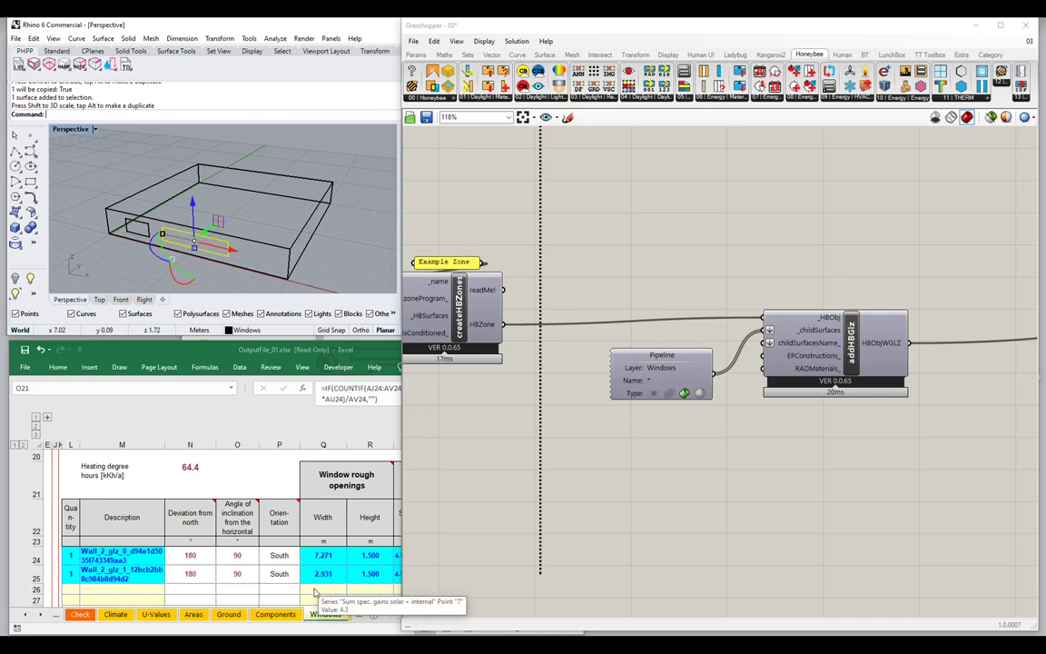
{"action": "left_click", "coordinate": [252, 246]}
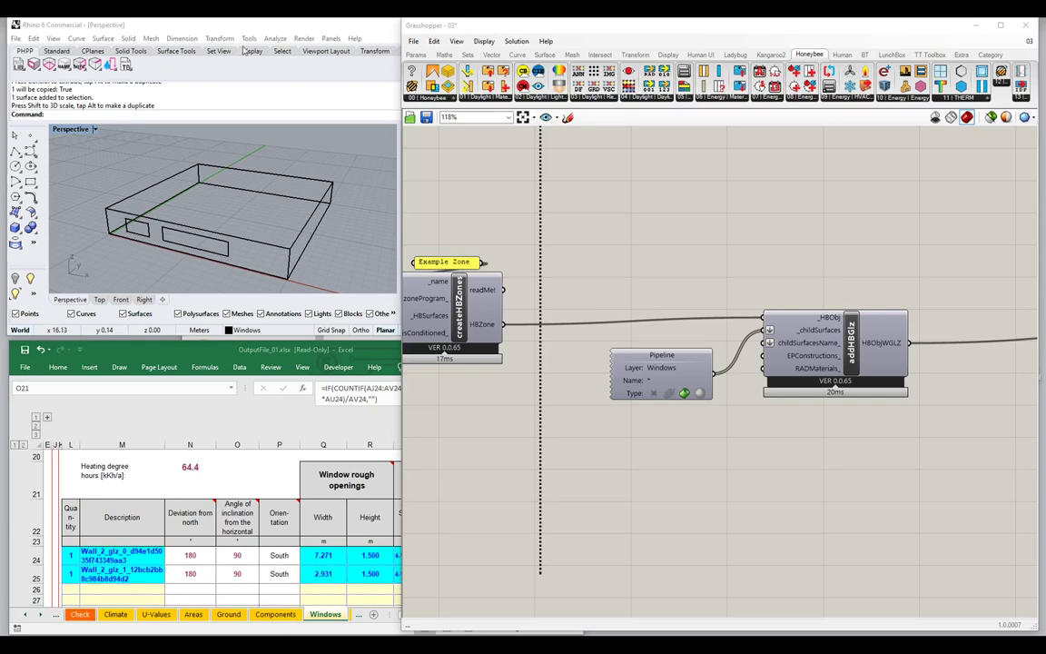
Step: Narrow the Grasshopper window to uncover Rhino's side panels and show the properties of the wider window surface
{"action": "left_click", "coordinate": [209, 28]}
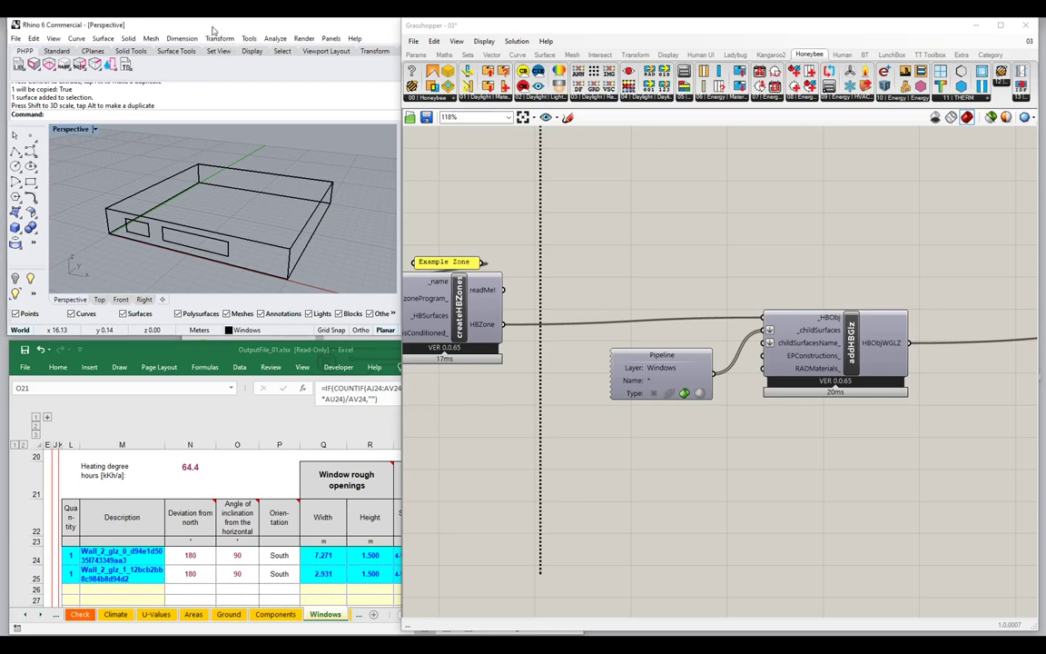
{"action": "left_click_drag", "start_coordinate": [401, 18], "coordinate": [593, 20]}
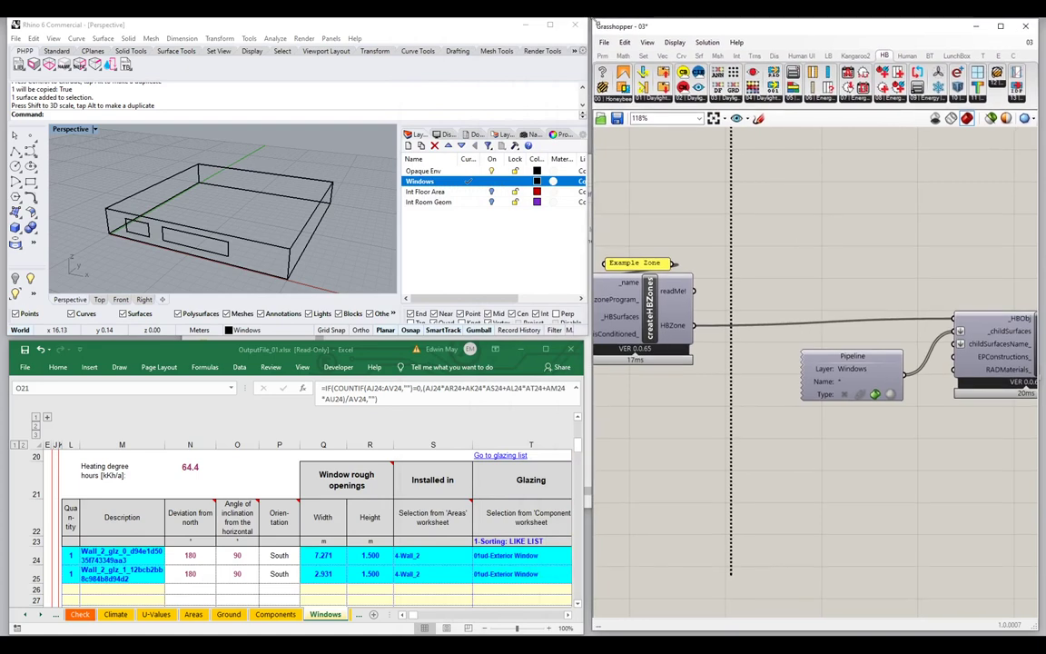
{"action": "left_click", "coordinate": [227, 254]}
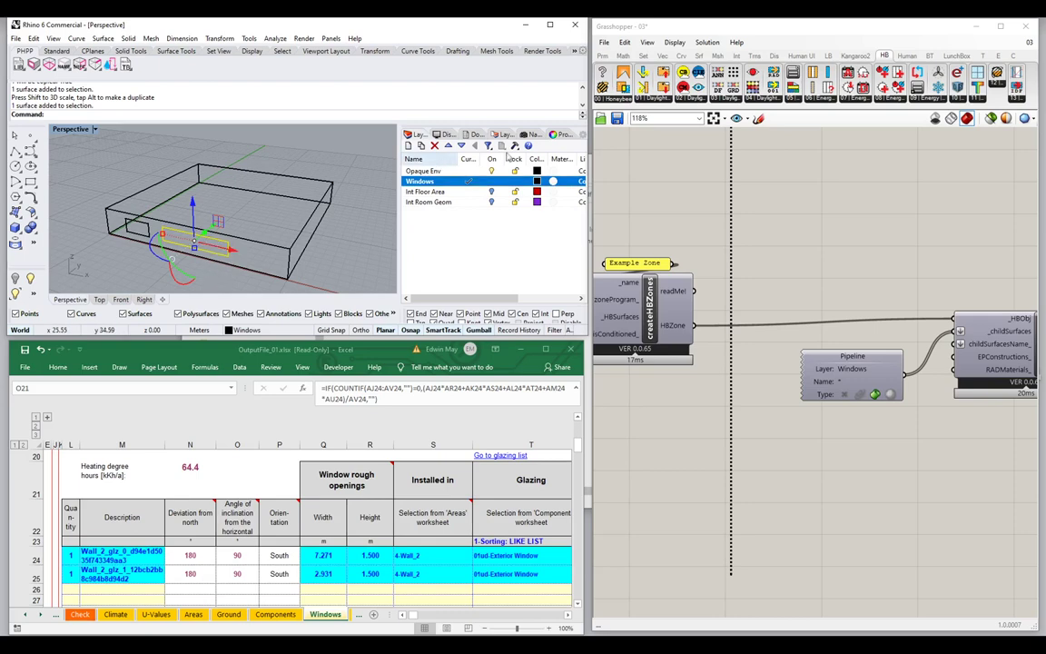
{"action": "left_click", "coordinate": [563, 135]}
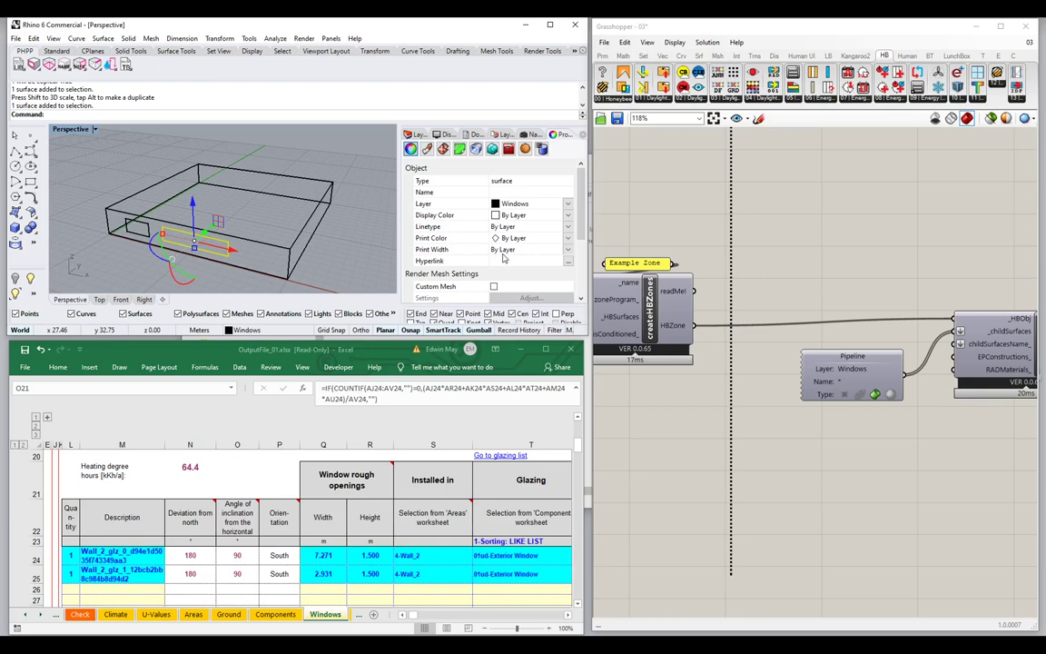
Step: Review the surface's object properties and attribute user text, and the two window descriptions in the Windows worksheet
{"action": "scroll", "coordinate": [504, 258], "scroll_direction": "down", "scroll_amount": 3}
{"action": "scroll", "coordinate": [508, 250], "scroll_direction": "up", "scroll_amount": 3}
{"action": "scroll", "coordinate": [511, 241], "scroll_direction": "down", "scroll_amount": 1}
{"action": "scroll", "coordinate": [511, 243], "scroll_direction": "up", "scroll_amount": 3}
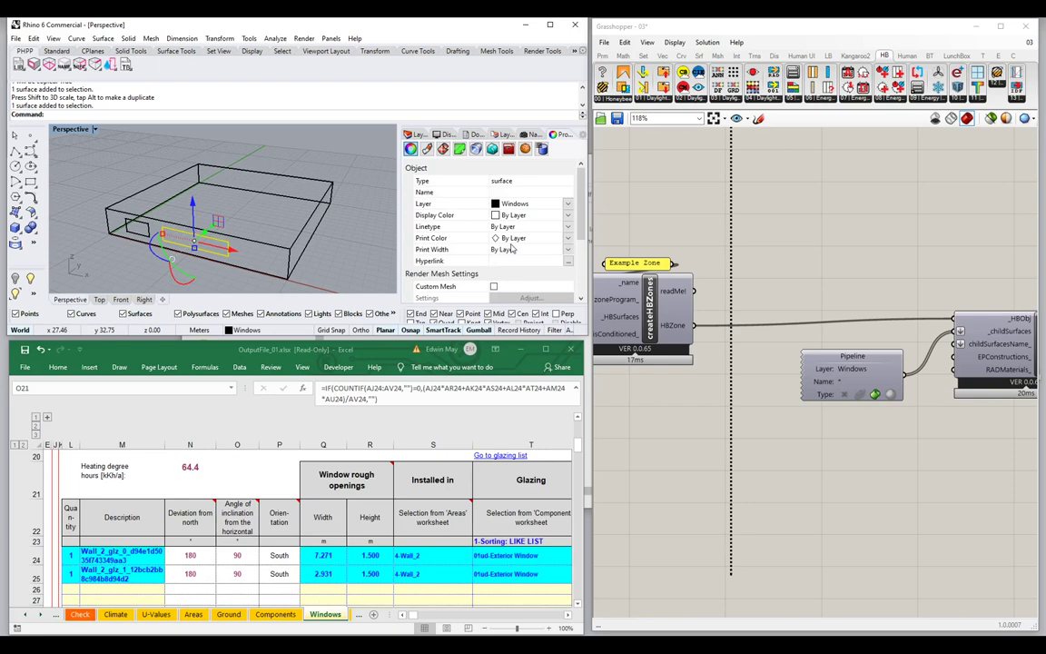
{"action": "left_click", "coordinate": [542, 149]}
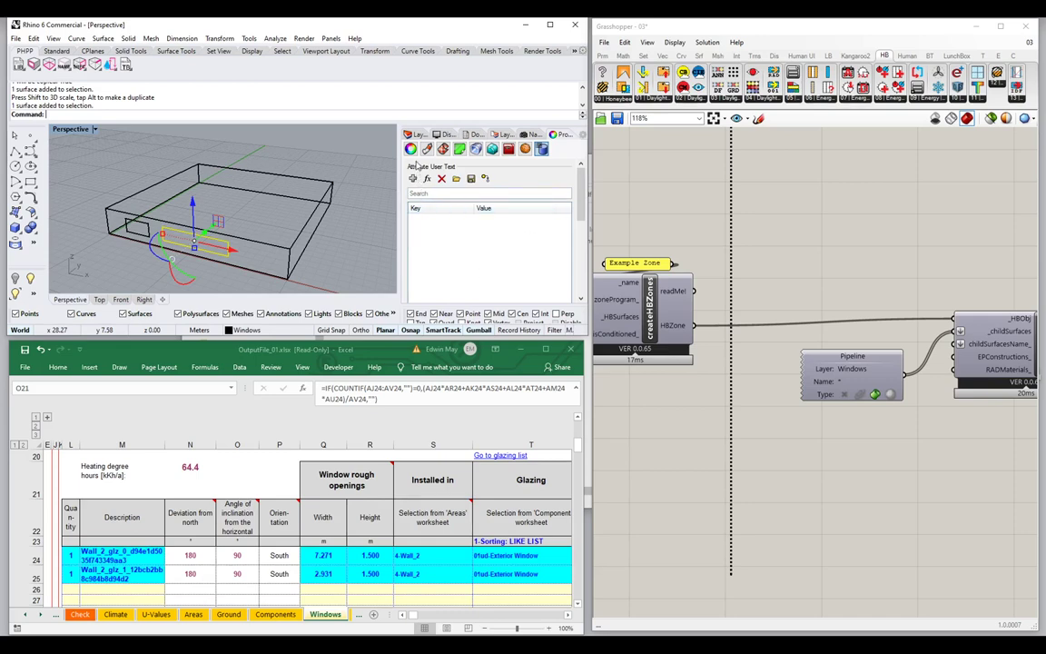
{"action": "left_click", "coordinate": [410, 148]}
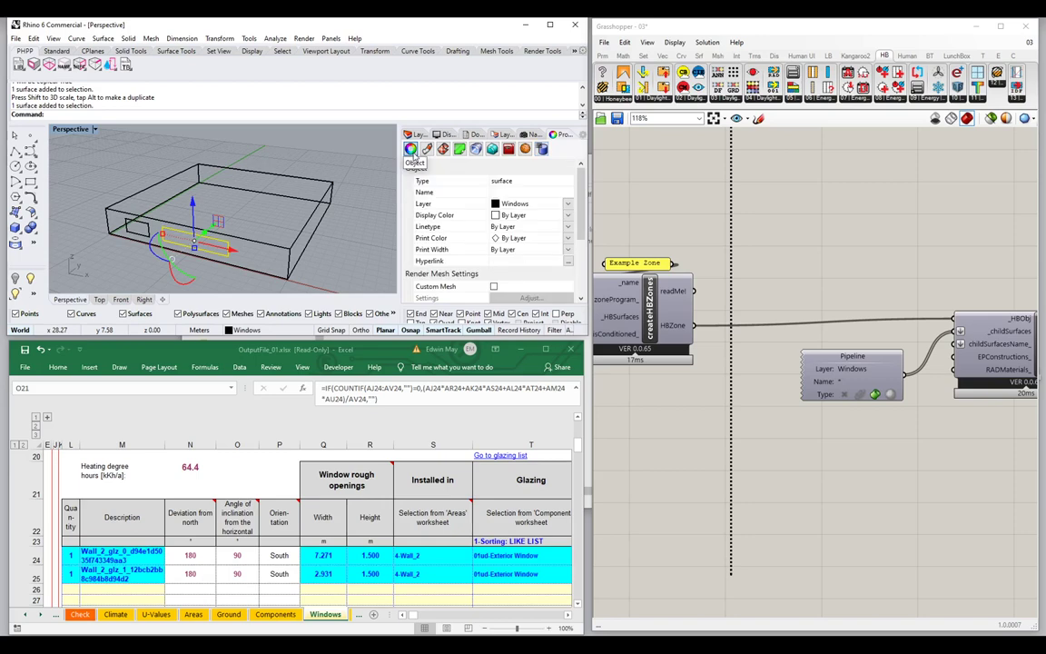
{"action": "left_click", "coordinate": [128, 551]}
{"action": "left_click_drag", "start_coordinate": [128, 551], "coordinate": [160, 574]}
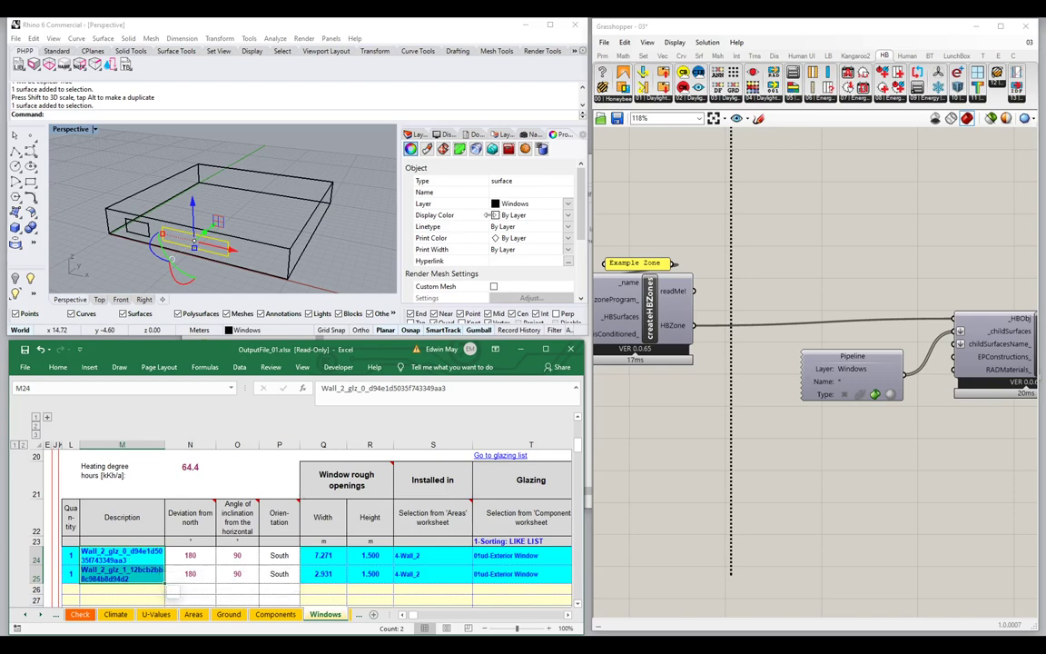
Step: Name the wider window surface South_02 and the smaller one South_01 in their Rhino object properties
{"action": "left_click", "coordinate": [504, 191]}
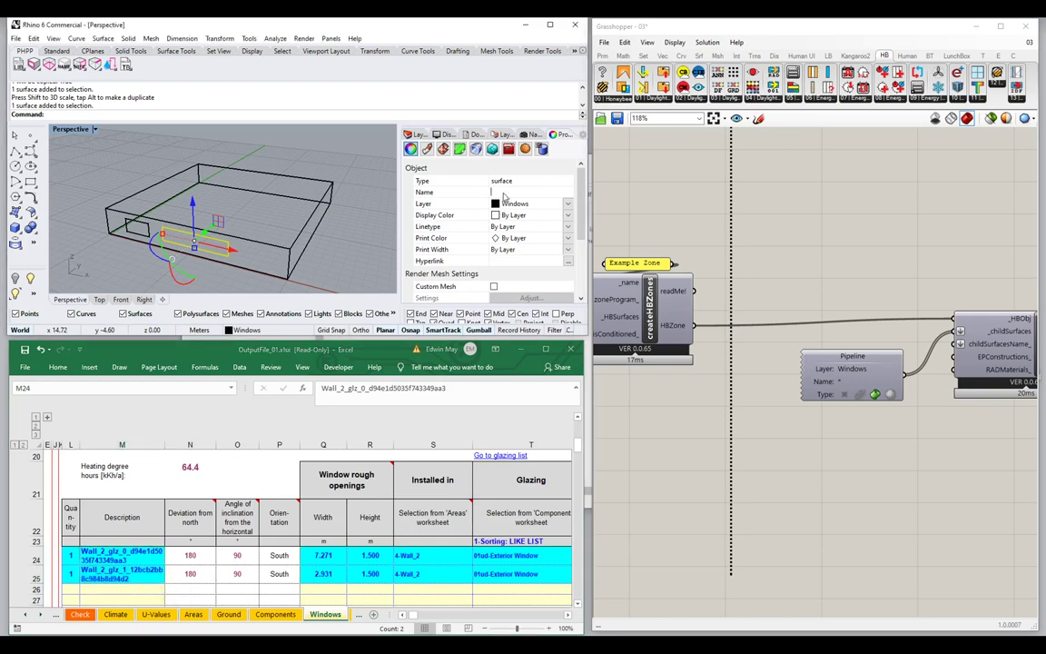
{"action": "type", "text": "South_02"}
{"action": "key", "text": "Return"}
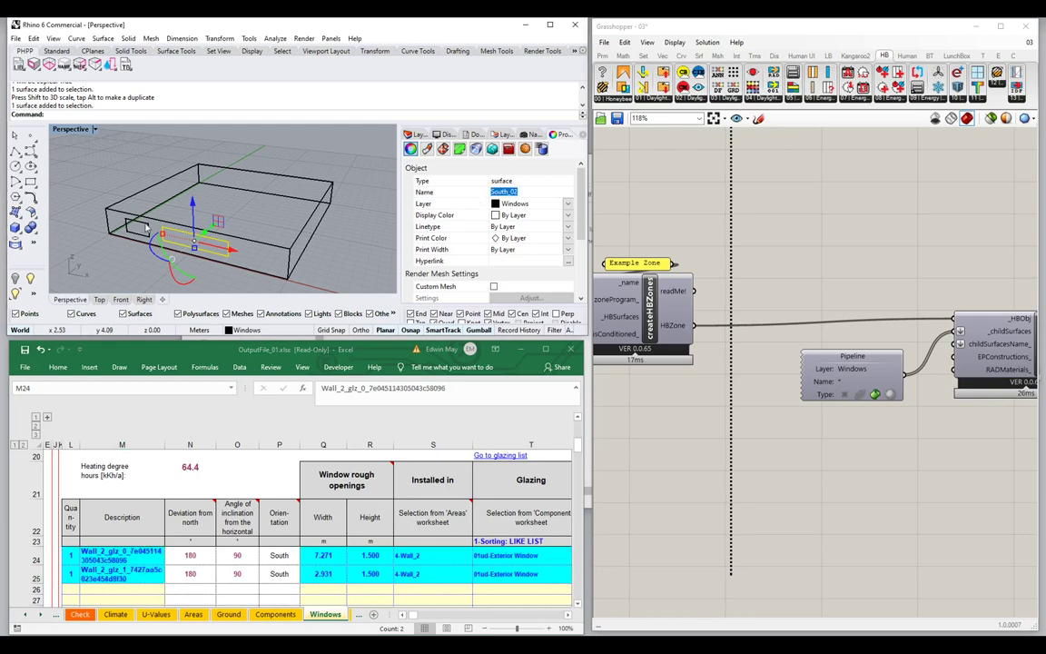
{"action": "left_click", "coordinate": [145, 227]}
{"action": "left_click", "coordinate": [544, 193]}
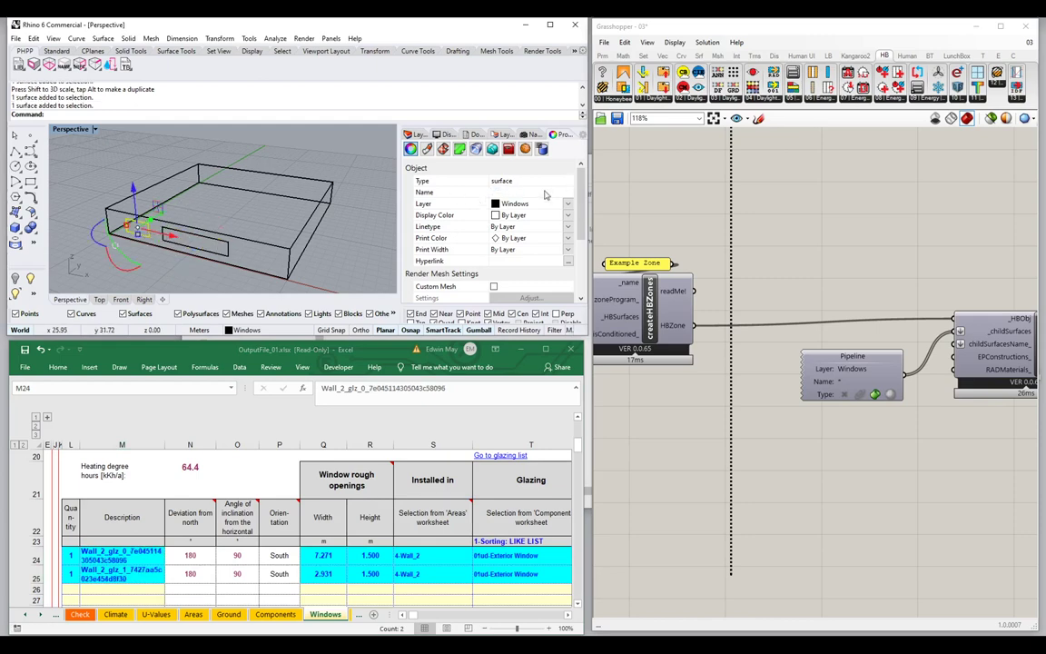
{"action": "type", "text": "South_01"}
{"action": "key", "text": "Return"}
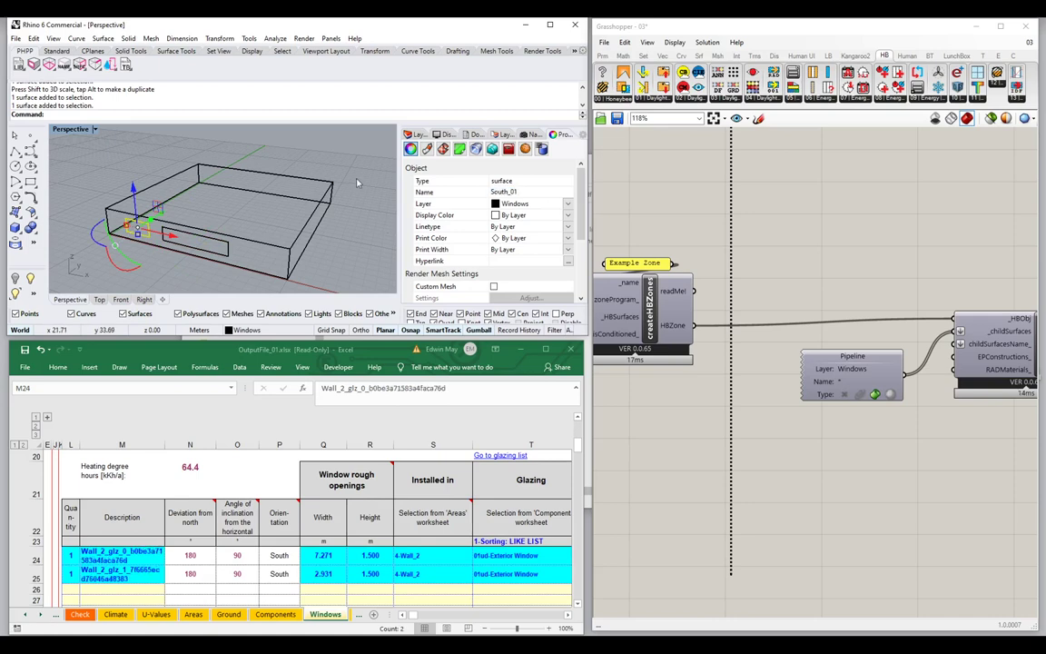
{"action": "left_click", "coordinate": [143, 558]}
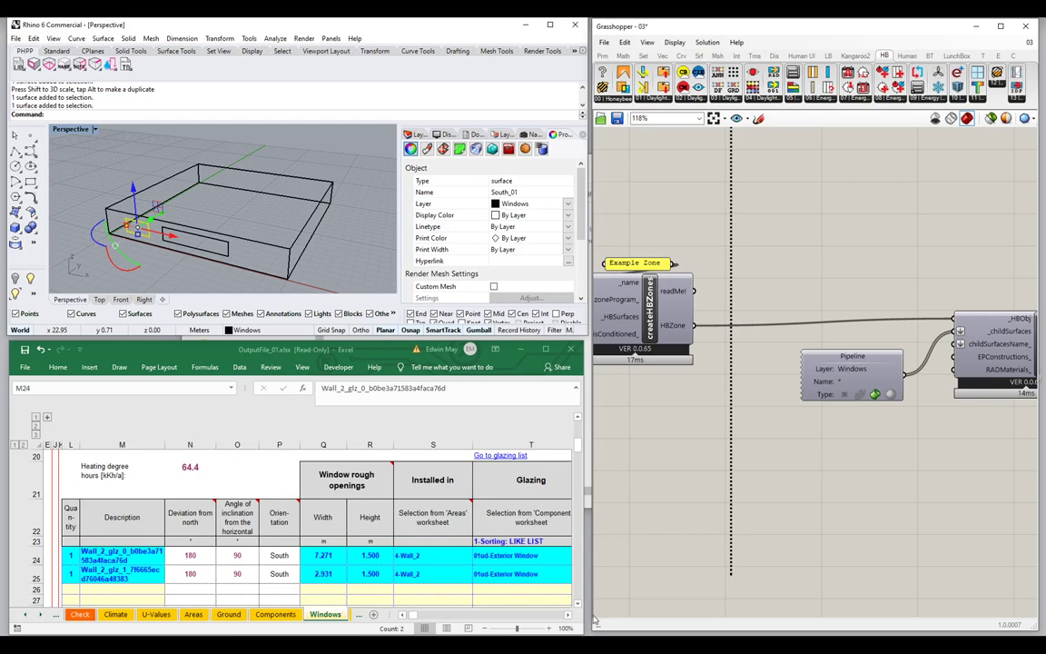
Step: Widen the Grasshopper window again and add a text panel containing South_01 below the Windows pipeline
{"action": "left_click_drag", "start_coordinate": [588, 618], "coordinate": [407, 617]}
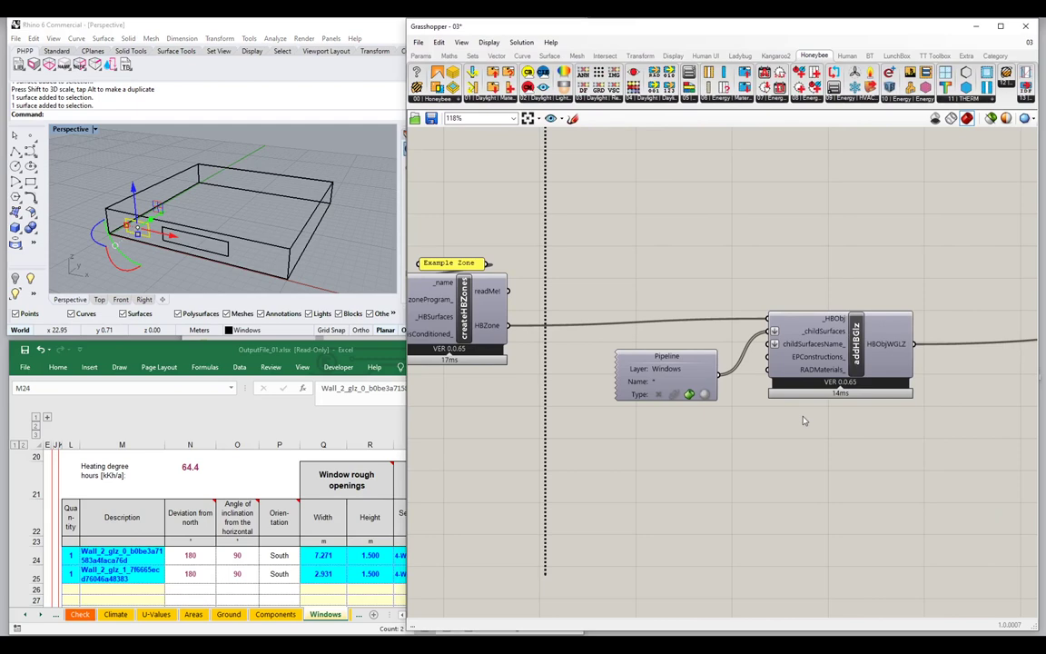
{"action": "double_click", "coordinate": [695, 427]}
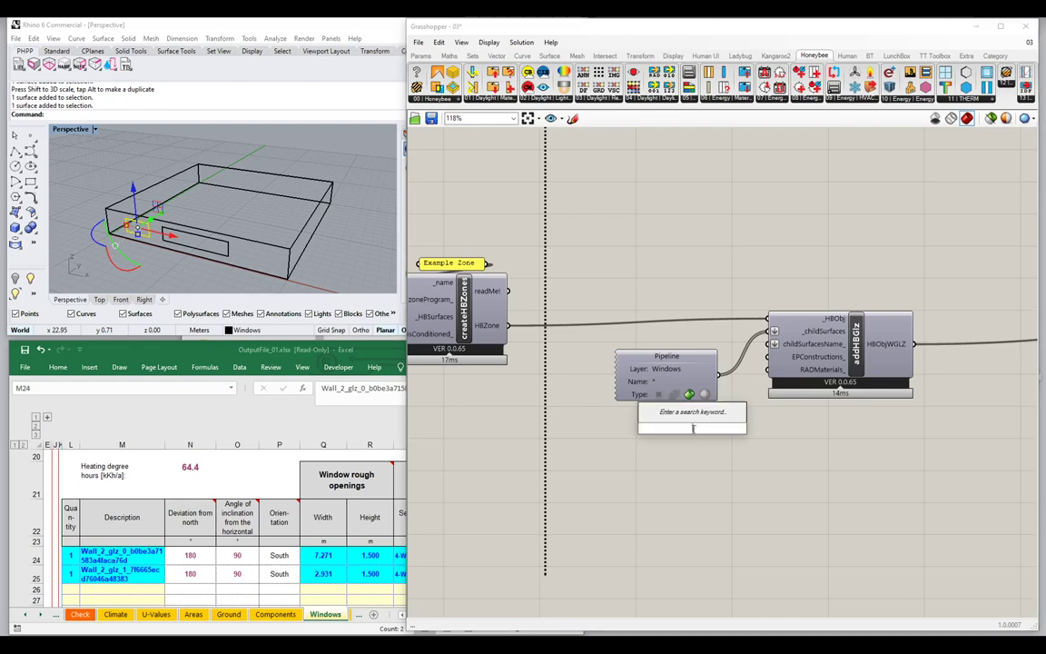
{"action": "type", "text": "\"W"}
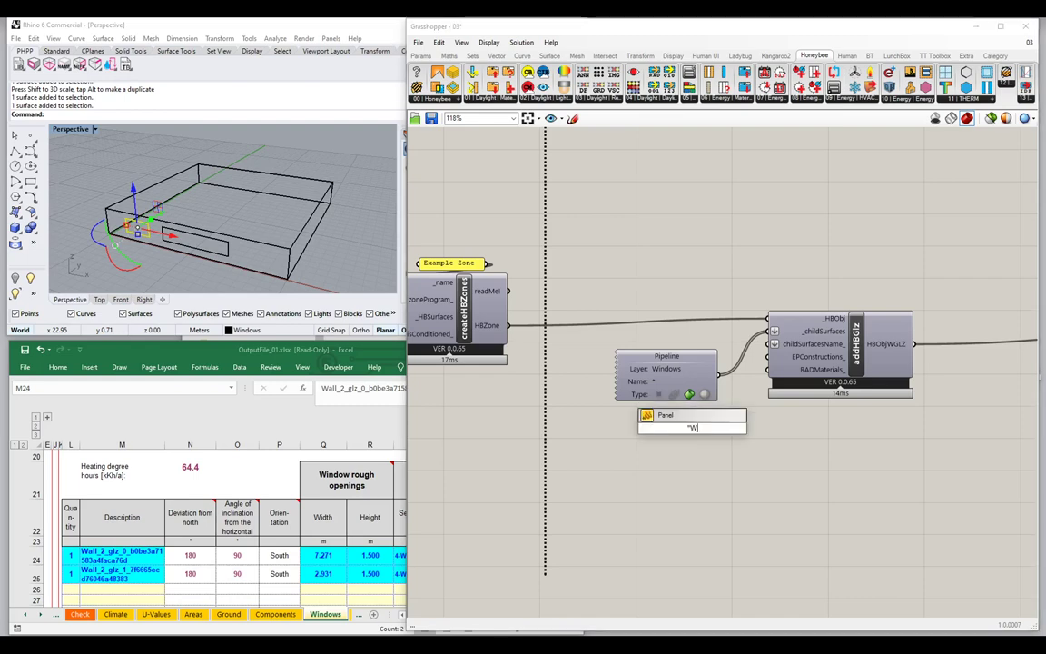
{"action": "key", "text": "BackSpace"}
{"action": "key", "text": "BackSpace"}
{"action": "type", "text": "South_01"}
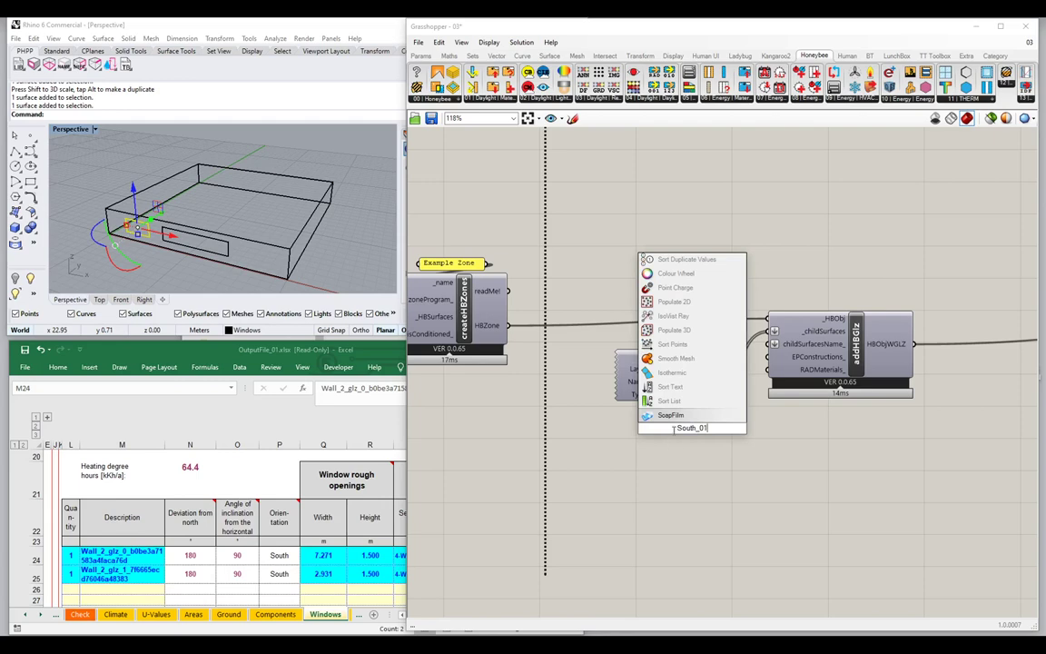
{"action": "key", "text": "Return"}
Step: Enlarge the South_01 panel and add South_02 as a second line of its text
{"action": "left_click", "coordinate": [714, 430]}
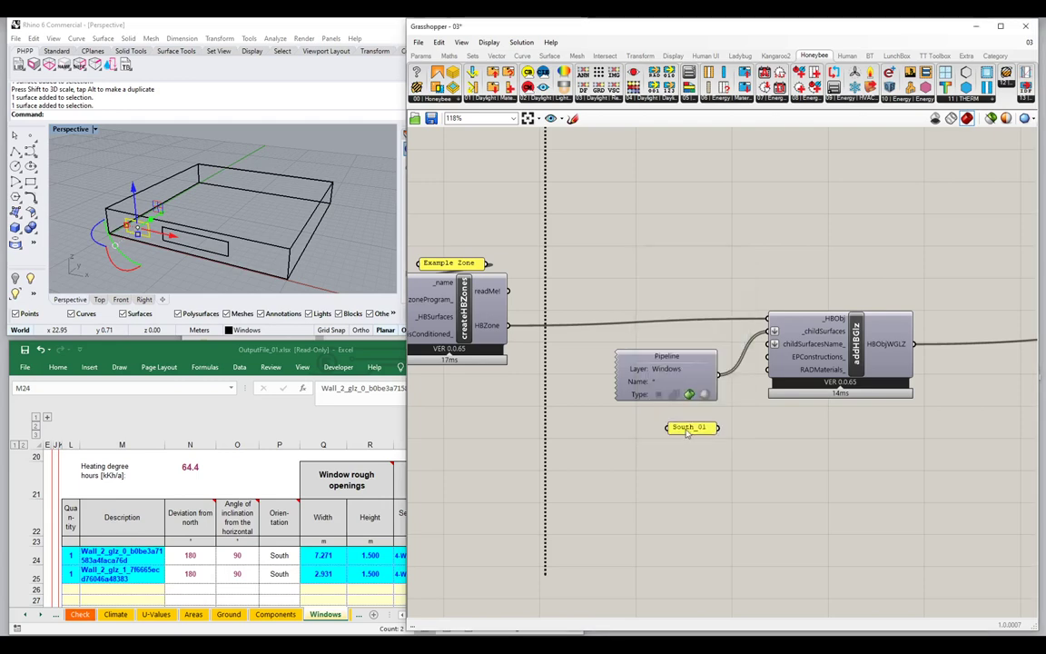
{"action": "right_click", "coordinate": [690, 427]}
{"action": "left_click", "coordinate": [704, 434]}
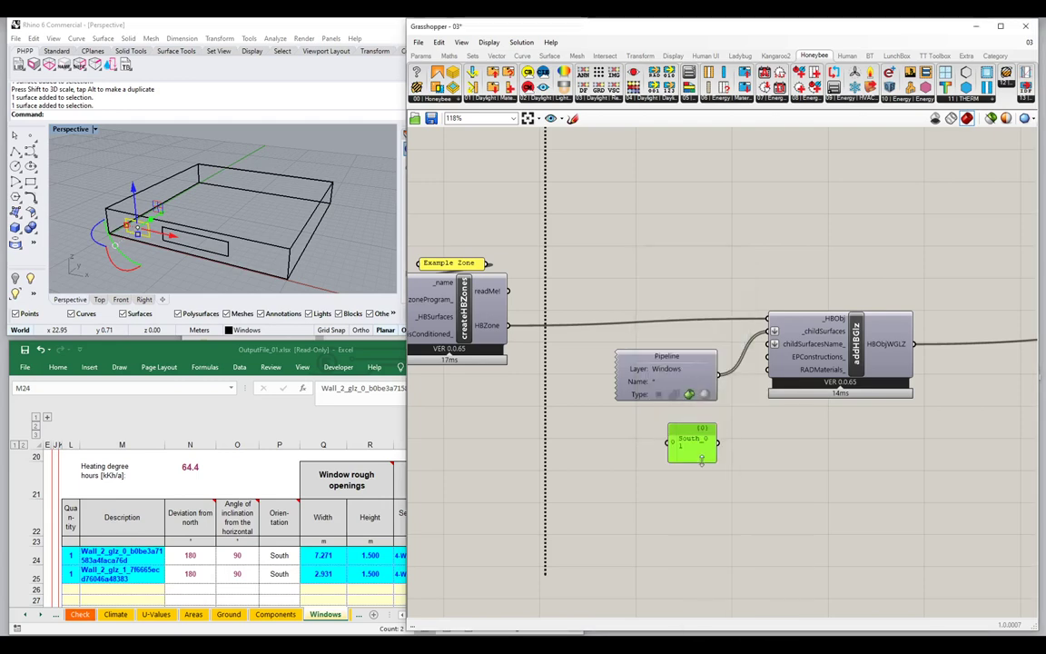
{"action": "double_click", "coordinate": [693, 449]}
{"action": "key", "text": "Return"}
{"action": "type", "text": "Soth_01"}
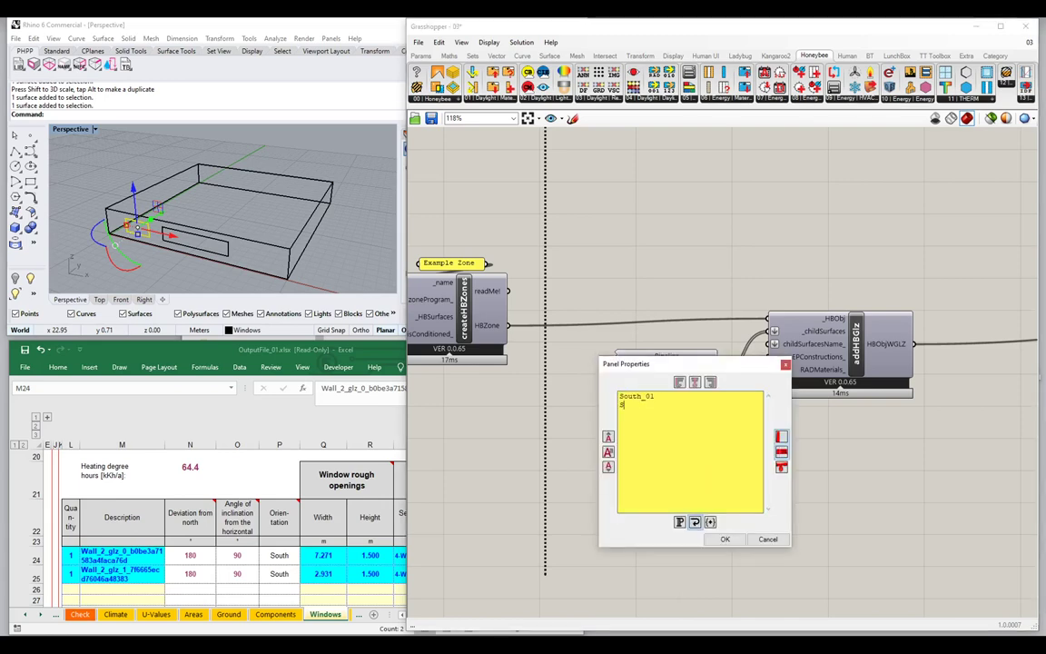
{"action": "key", "text": "BackSpace"}
{"action": "key", "text": "BackSpace"}
{"action": "key", "text": "BackSpace"}
{"action": "type", "text": "uth_02"}
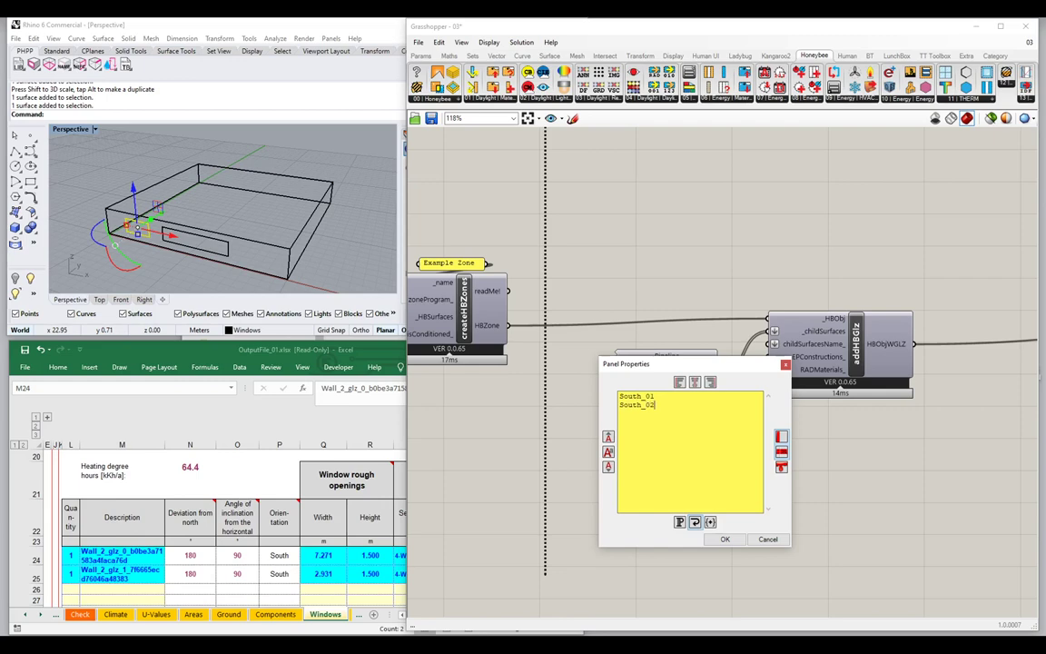
{"action": "left_click", "coordinate": [725, 538]}
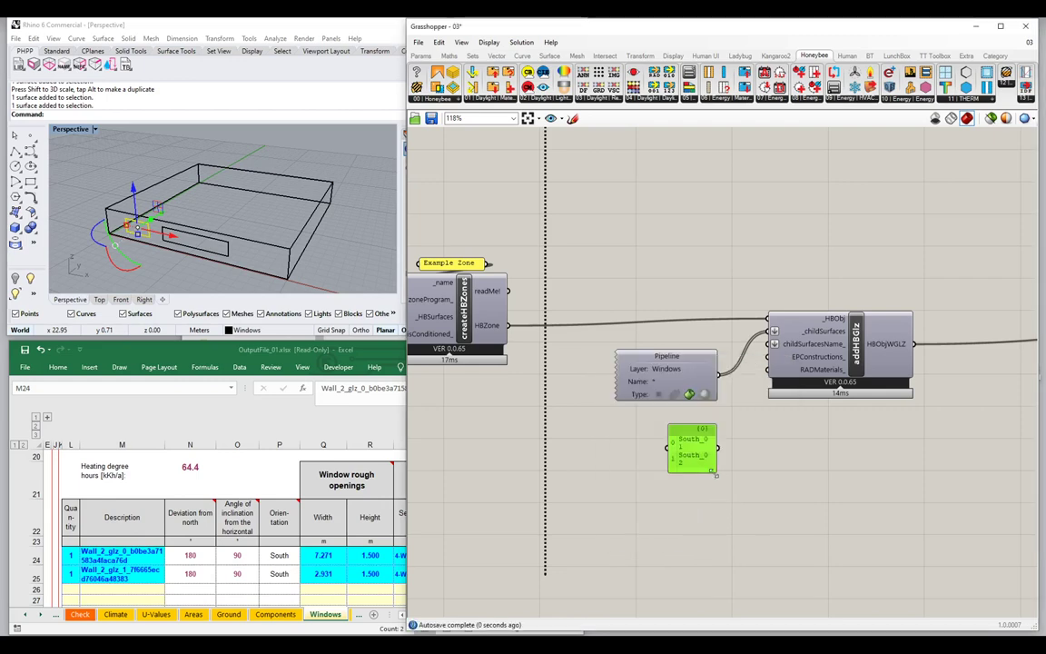
Step: Connect the name panel to the childSurfacesName_ input of addHBGlz and check the window descriptions in the Windows worksheet
{"action": "left_click_drag", "start_coordinate": [717, 448], "coordinate": [773, 344]}
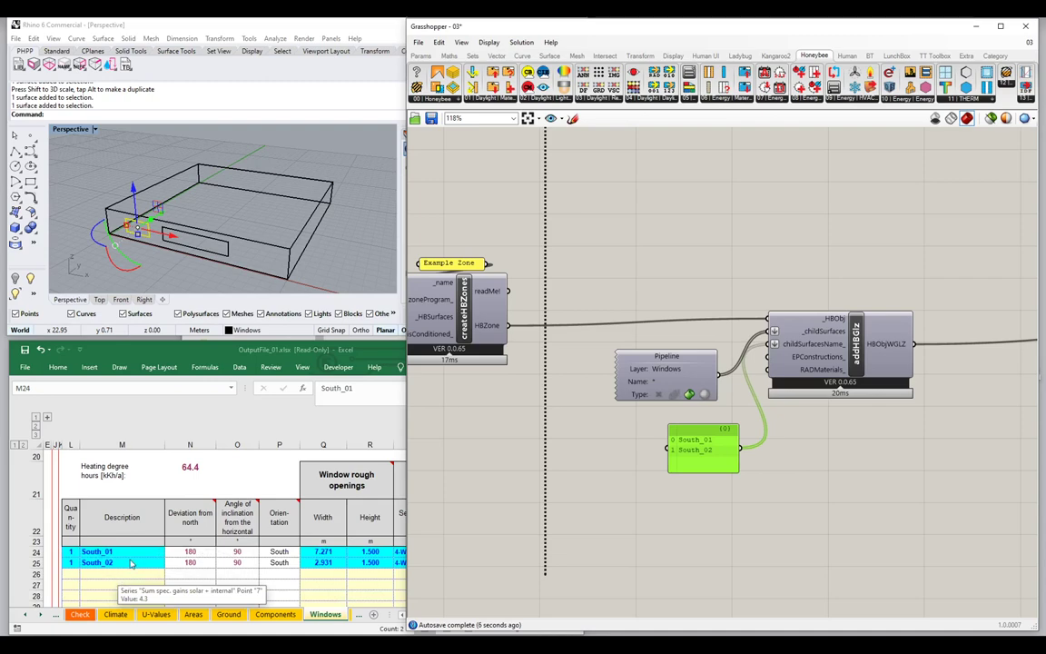
{"action": "left_click", "coordinate": [96, 552]}
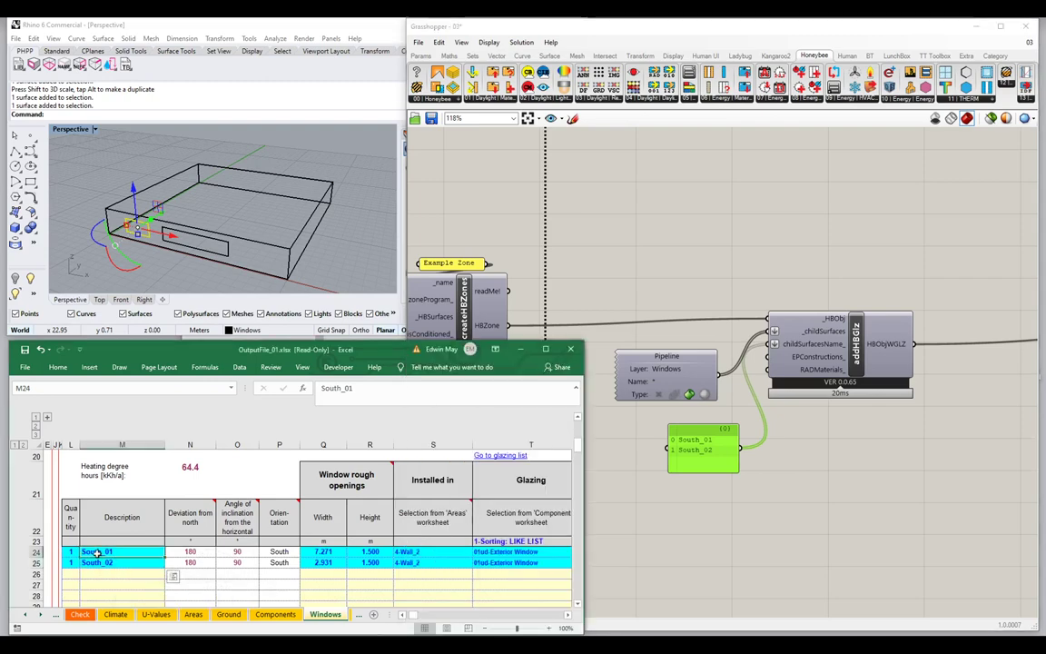
Step: Check the first window's width in the Windows worksheet and the wider window's name in its Rhino object properties
{"action": "left_click", "coordinate": [325, 551]}
{"action": "left_click", "coordinate": [390, 234]}
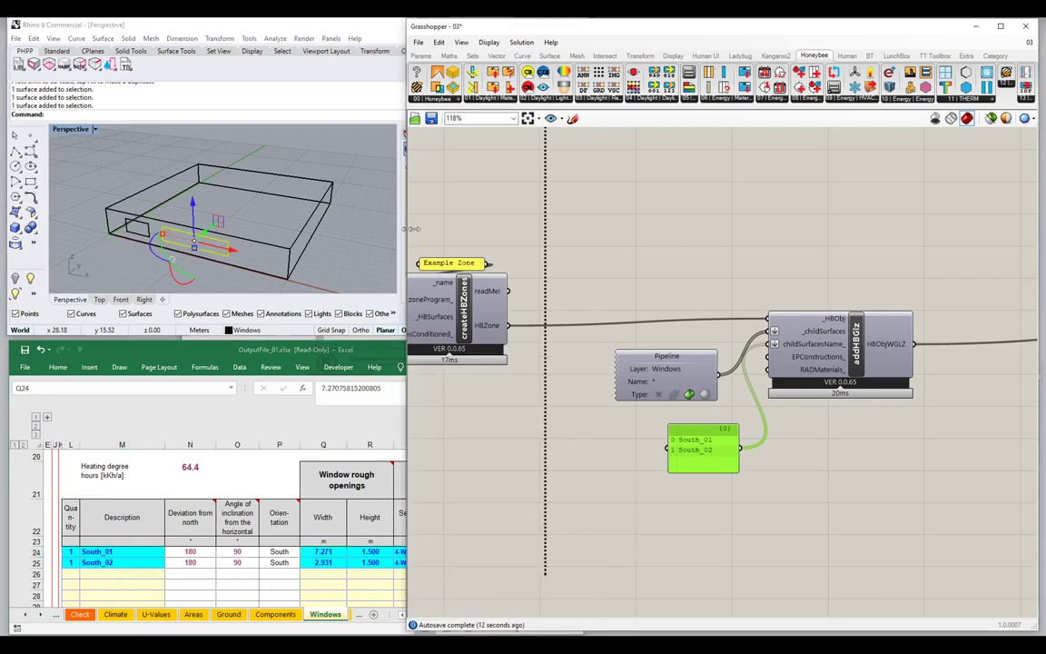
{"action": "left_click_drag", "start_coordinate": [407, 214], "coordinate": [523, 218]}
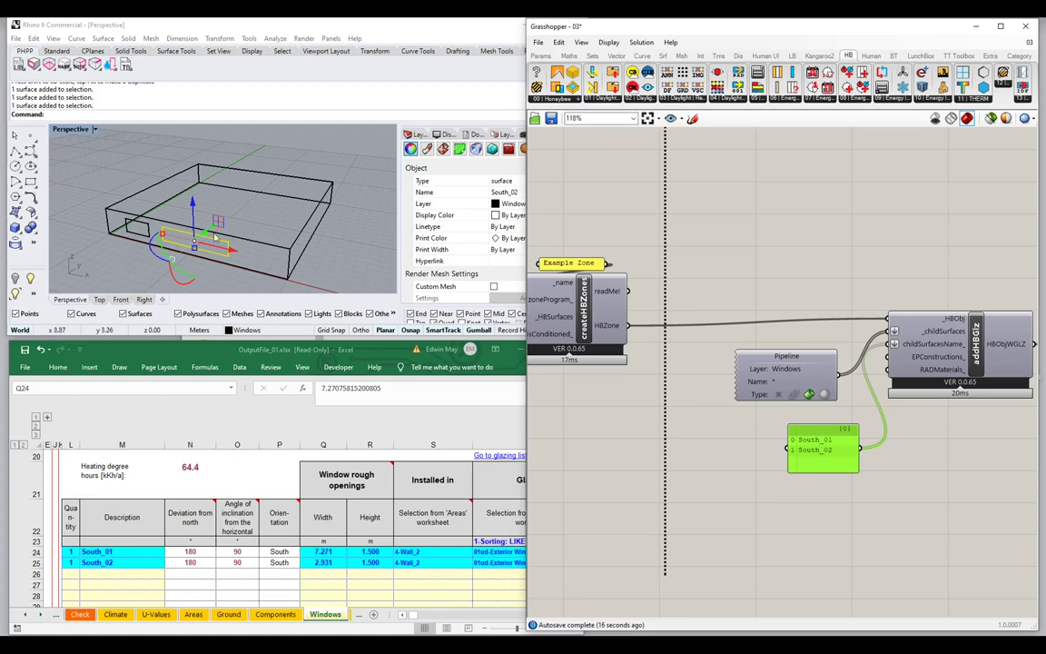
{"action": "left_click_drag", "start_coordinate": [527, 230], "coordinate": [386, 231]}
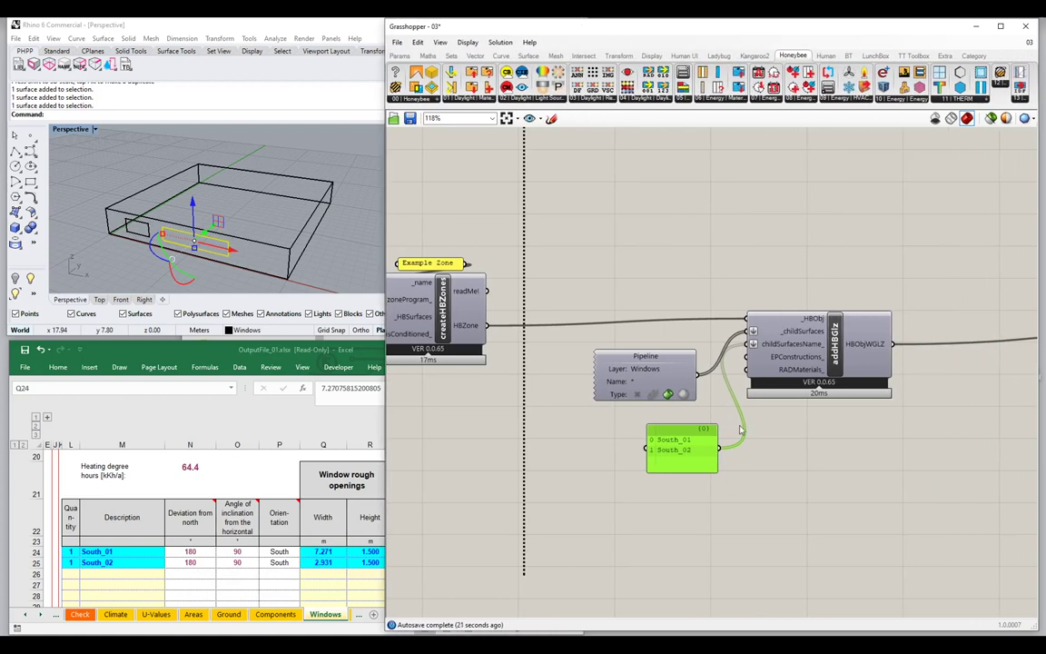
Step: Move the Windows pipeline and its name panel farther away from the addHBGlz component, with the panel directly below the pipeline
{"action": "left_click_drag", "start_coordinate": [676, 459], "coordinate": [553, 342]}
{"action": "left_click_drag", "start_coordinate": [601, 365], "coordinate": [571, 355]}
{"action": "left_click", "coordinate": [685, 275]}
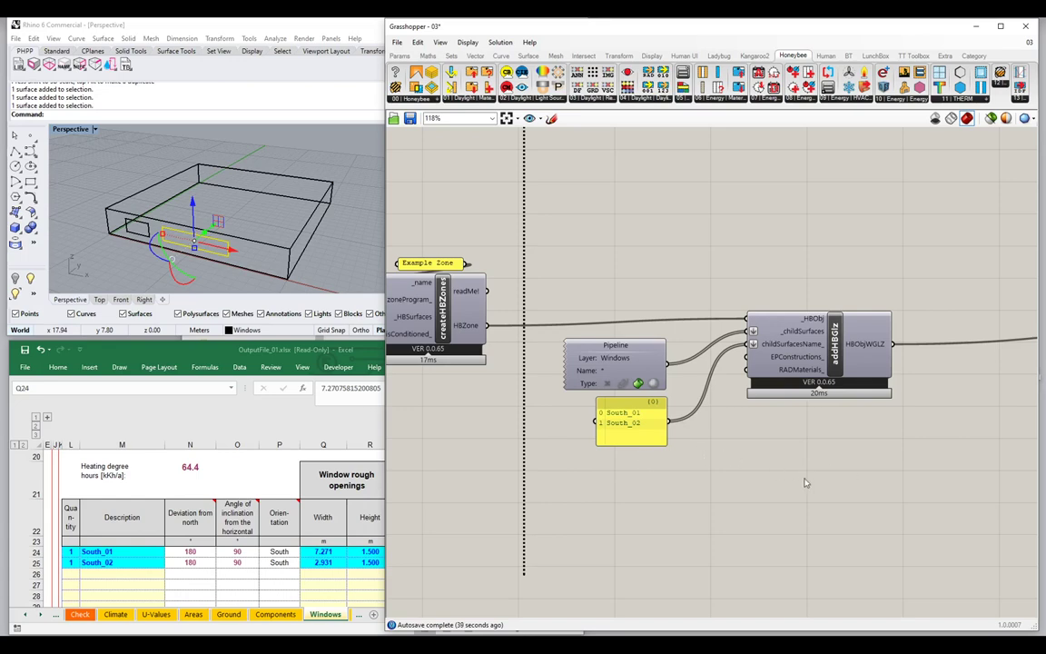
Step: Duplicate the Windows pipeline, name panel and addHBGlz component, and place the copies below the originals
{"action": "left_click_drag", "start_coordinate": [792, 474], "coordinate": [545, 273]}
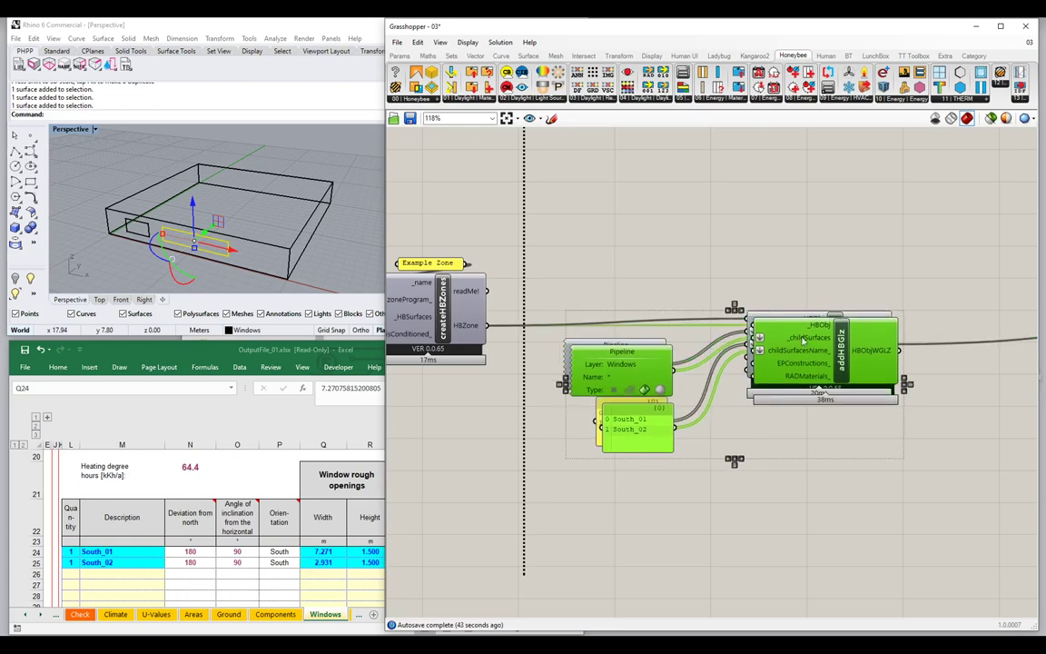
{"action": "key", "text": "ctrl+c"}
{"action": "key", "text": "ctrl+v"}
{"action": "left_click", "coordinate": [713, 438]}
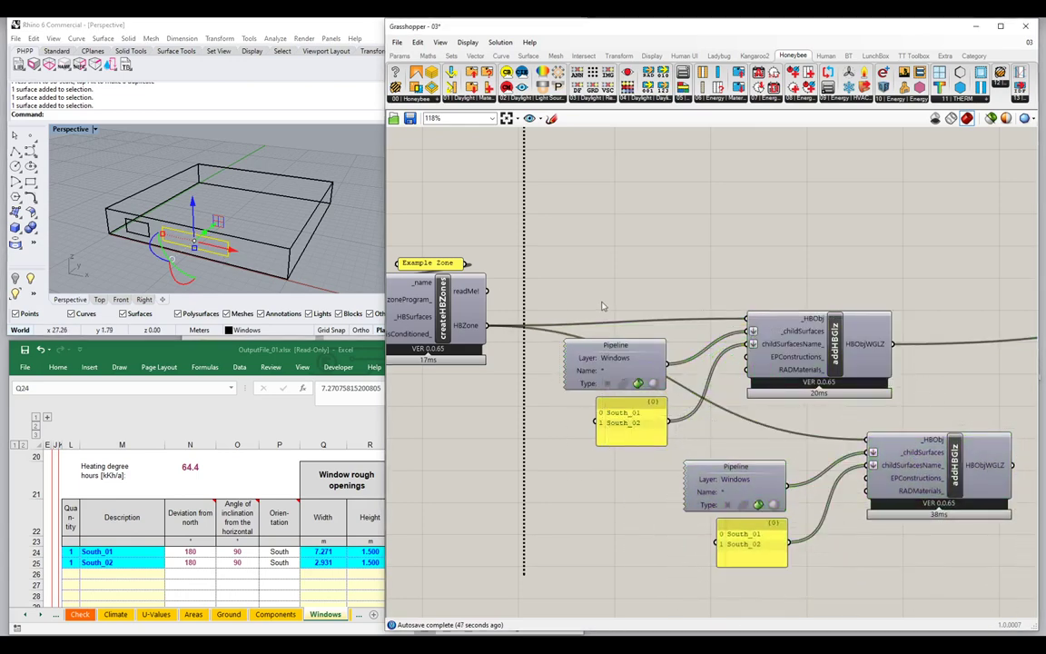
Step: Add a Brep parameter above the original Windows pipeline
{"action": "double_click", "coordinate": [559, 303]}
{"action": "type", "text": "ber"}
{"action": "key", "text": "BackSpace"}
{"action": "key", "text": "BackSpace"}
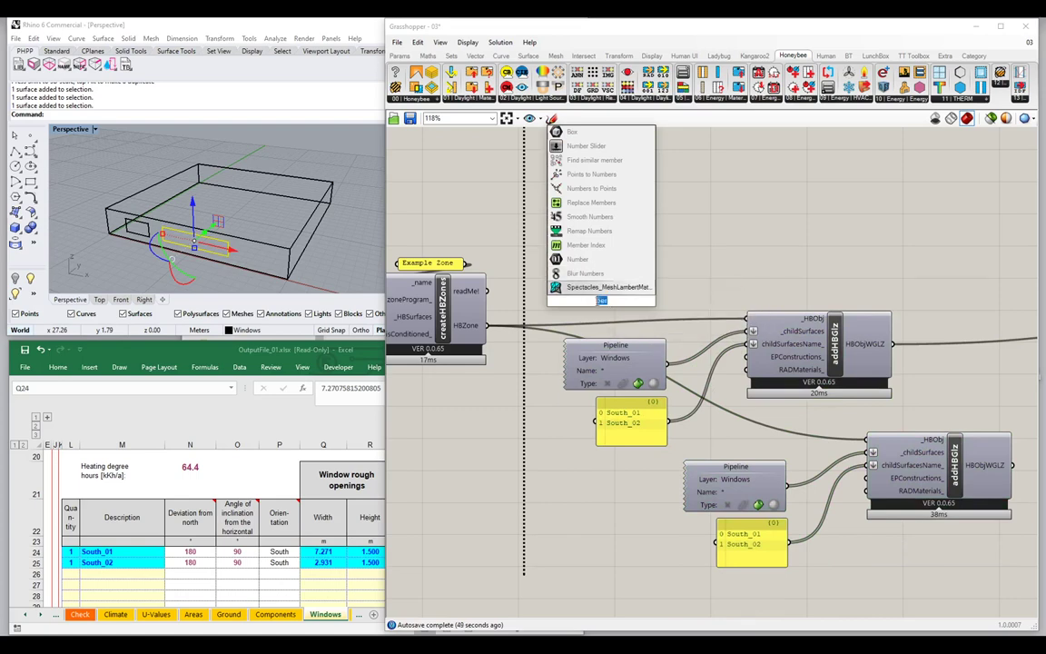
{"action": "type", "text": "rep"}
{"action": "key", "text": "Return"}
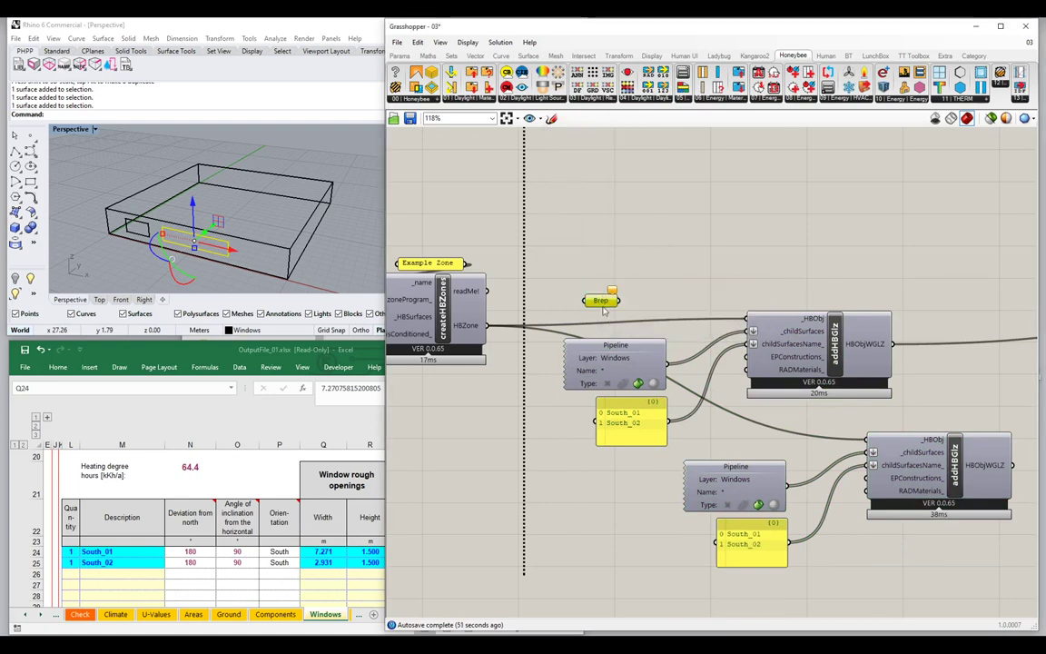
Step: Reference the wider Rhino window surface in the Brep parameter and connect it to the original addHBGlz's _childSurfaces input
{"action": "right_click", "coordinate": [600, 299]}
{"action": "left_click", "coordinate": [644, 452]}
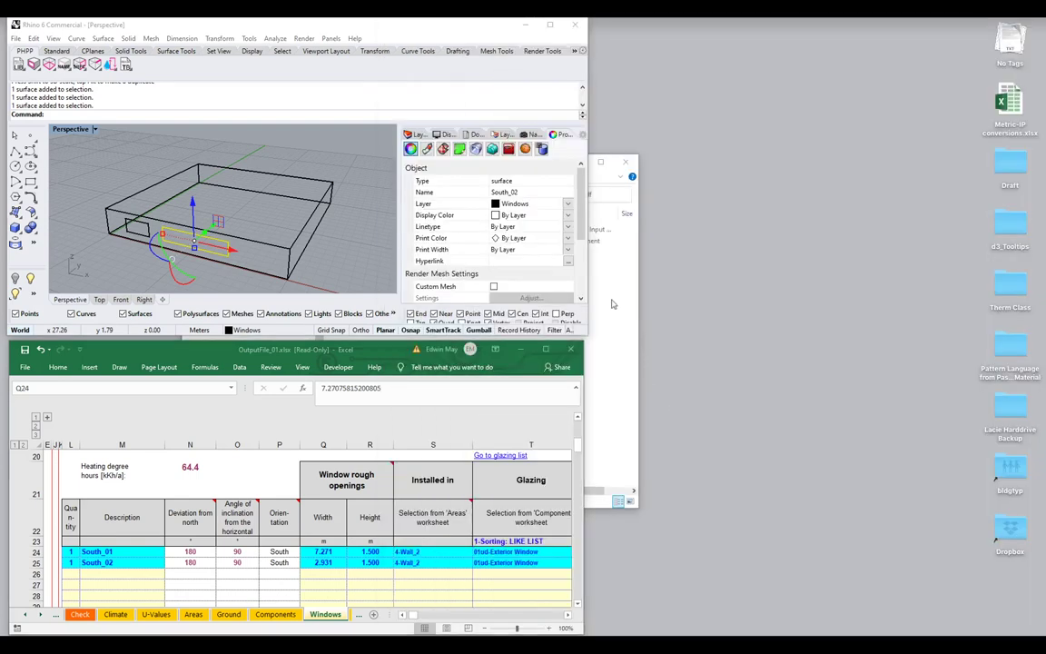
{"action": "key", "text": "Return"}
{"action": "left_click_drag", "start_coordinate": [619, 301], "coordinate": [753, 331]}
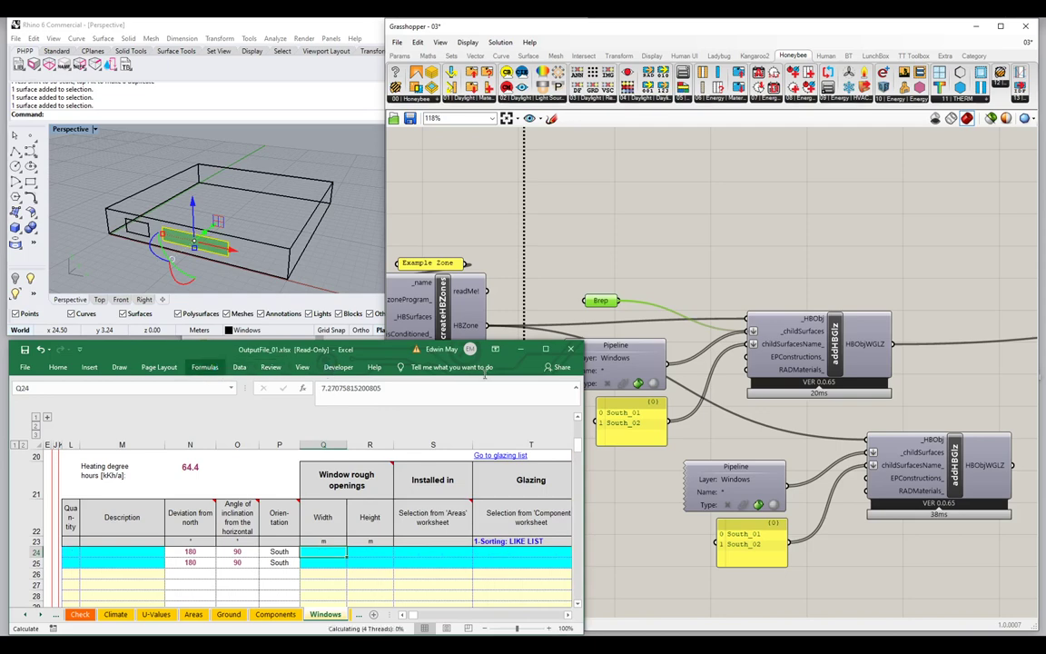
Step: Change the workbook's calculation option in Excel, and return to the Grasshopper definition
{"action": "left_click", "coordinate": [212, 369]}
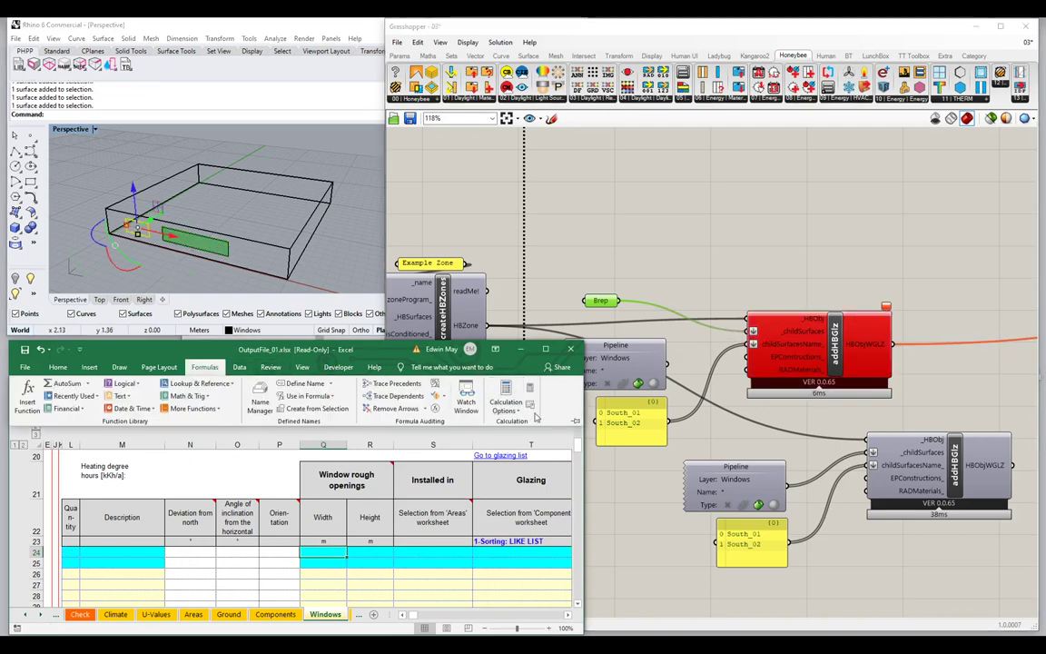
{"action": "left_click", "coordinate": [511, 392]}
{"action": "left_click", "coordinate": [526, 443]}
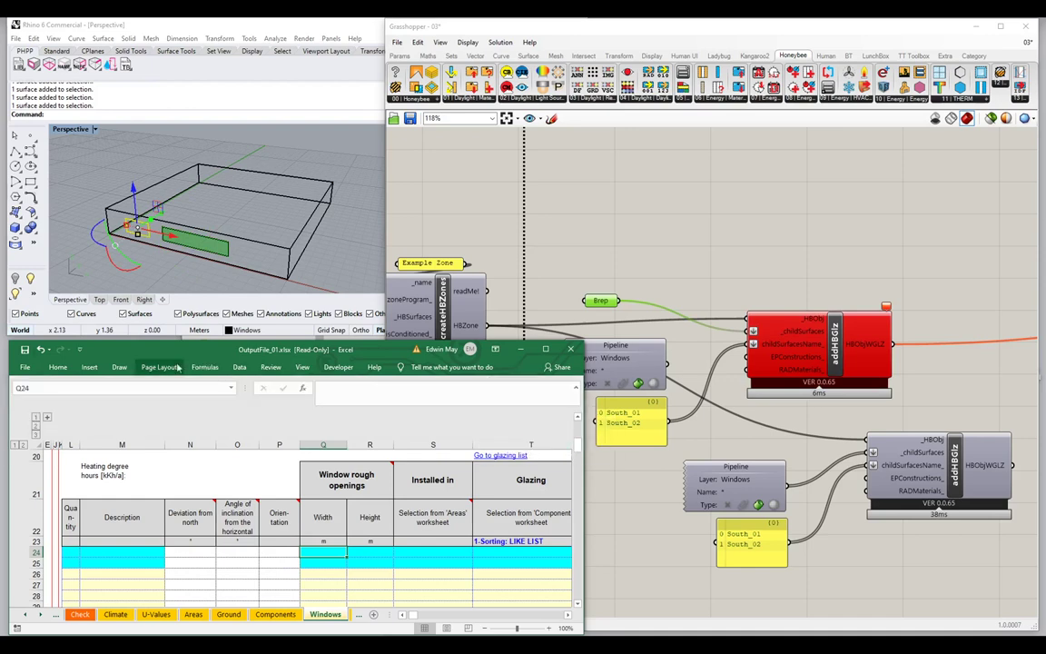
{"action": "left_click", "coordinate": [872, 349]}
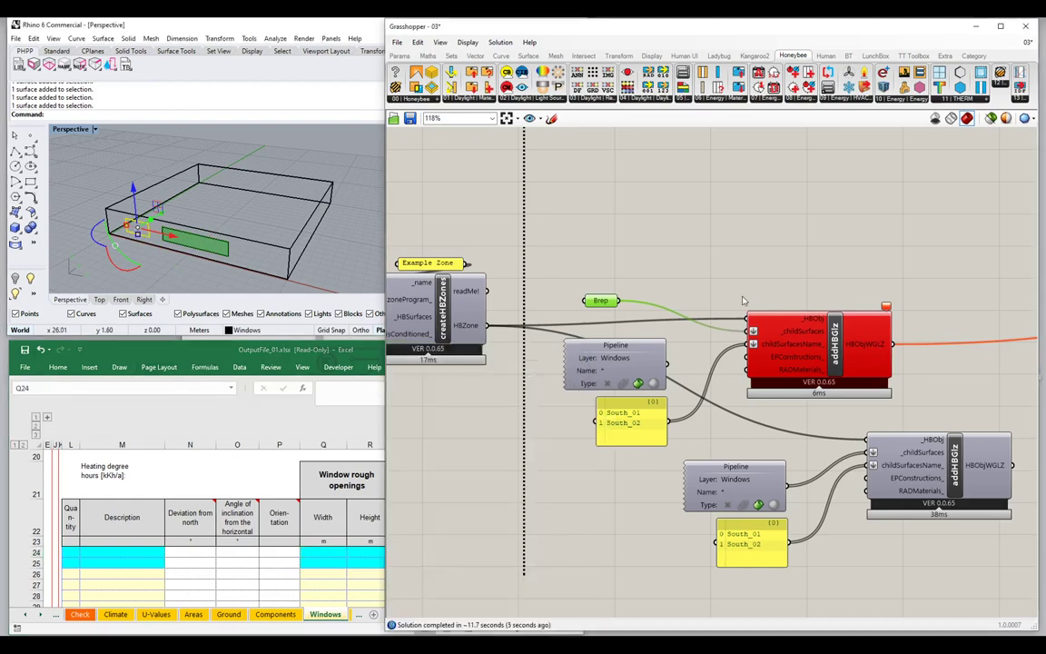
Step: Remove South_02 from the original name panel so its text contains only South_01
{"action": "double_click", "coordinate": [625, 432]}
{"action": "left_click", "coordinate": [586, 393]}
{"action": "key", "text": "BackSpace"}
{"action": "key", "text": "BackSpace"}
{"action": "key", "text": "BackSpace"}
{"action": "key", "text": "BackSpace"}
{"action": "key", "text": "BackSpace"}
{"action": "key", "text": "BackSpace"}
{"action": "key", "text": "BackSpace"}
{"action": "key", "text": "BackSpace"}
{"action": "key", "text": "BackSpace"}
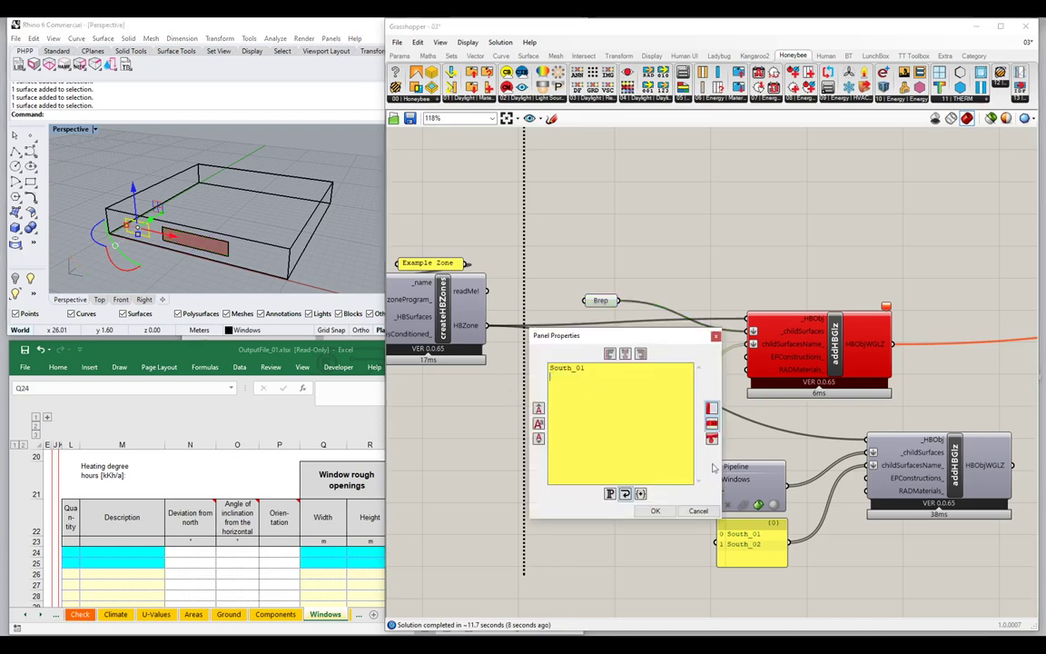
{"action": "left_click", "coordinate": [658, 512]}
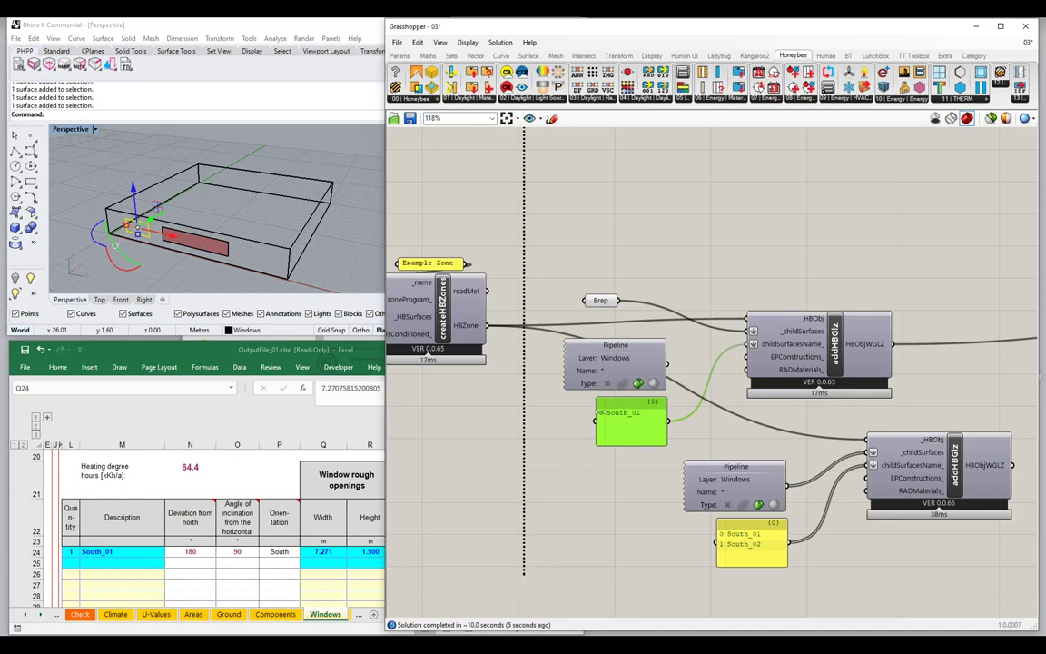
Step: Delete the original Windows pipeline and its duplicate
{"action": "key", "text": "Delete"}
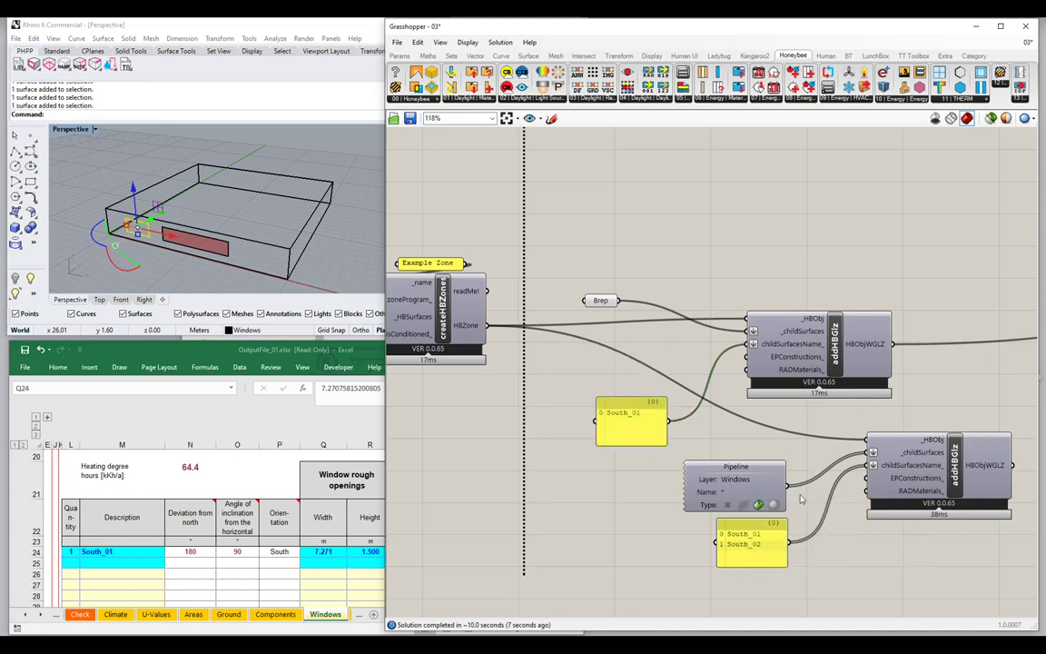
{"action": "left_click", "coordinate": [735, 472]}
{"action": "key", "text": "Delete"}
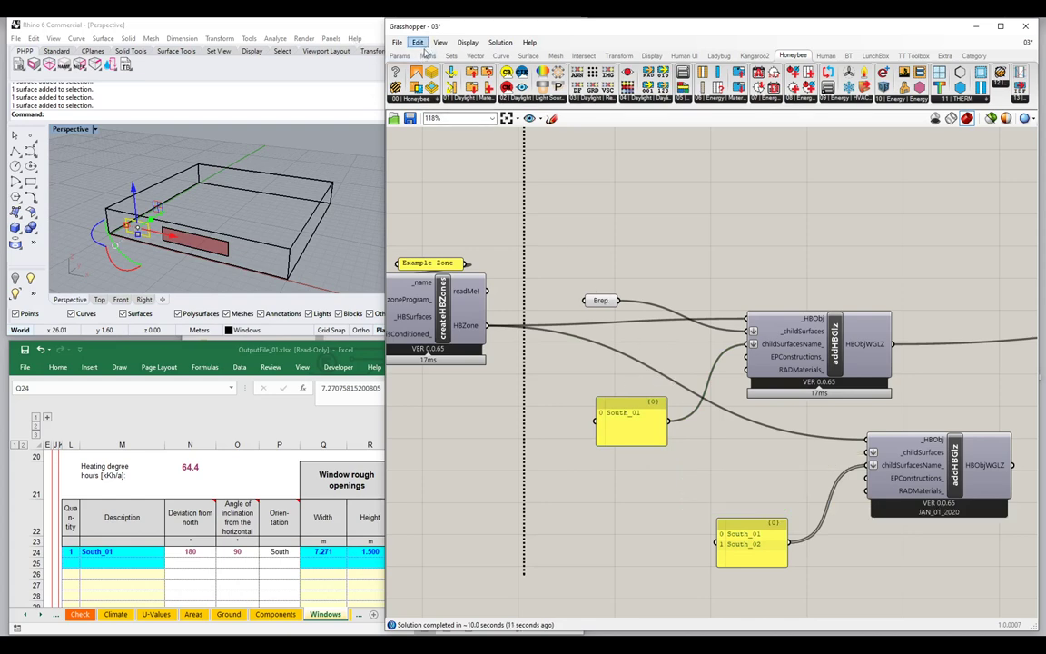
Step: Undo the deletion of both Windows pipelines
{"action": "key", "text": "ctrl+z"}
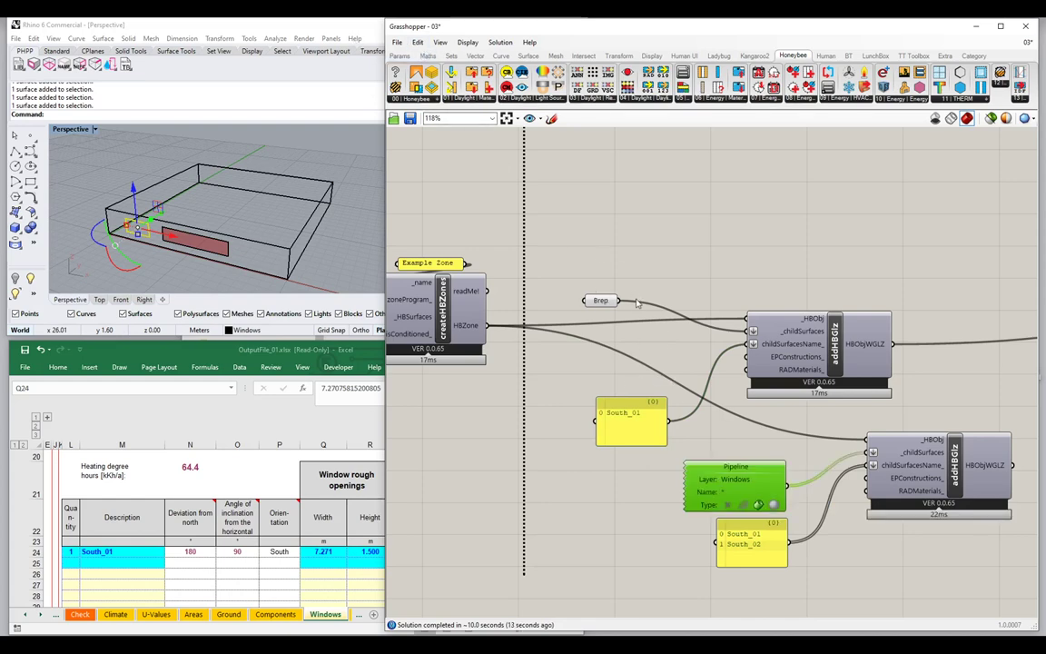
{"action": "key", "text": "ctrl+z"}
{"action": "key", "text": "ctrl+z"}
{"action": "key", "text": "ctrl+z"}
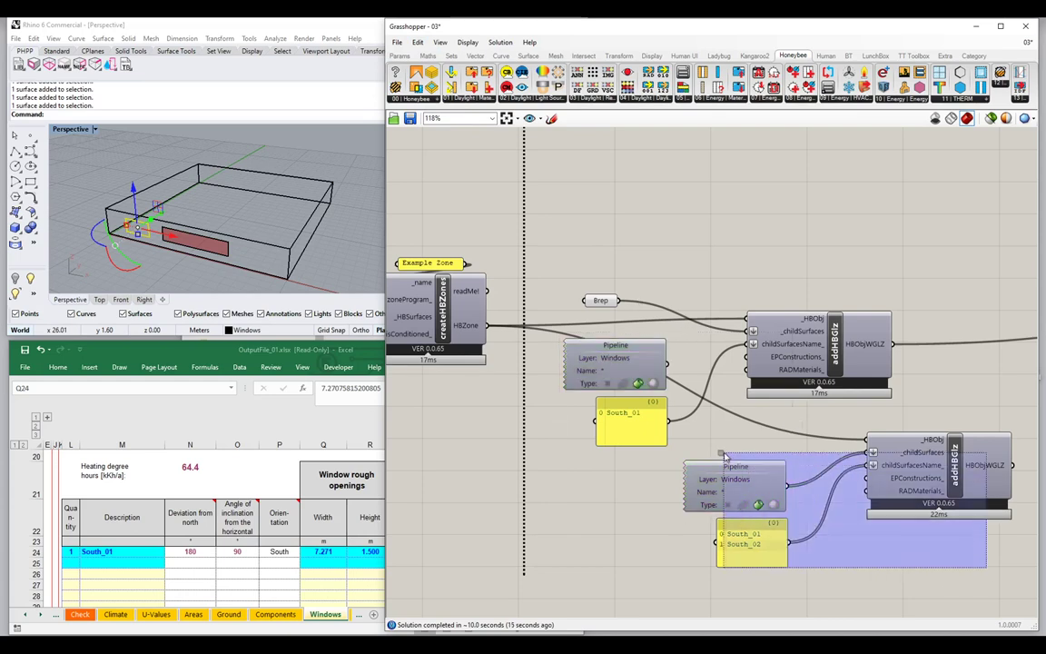
Step: Delete the duplicated addHBGlz group and connect the original Windows pipeline to the remaining addHBGlz's _childSurfaces input
{"action": "left_click_drag", "start_coordinate": [638, 273], "coordinate": [596, 275]}
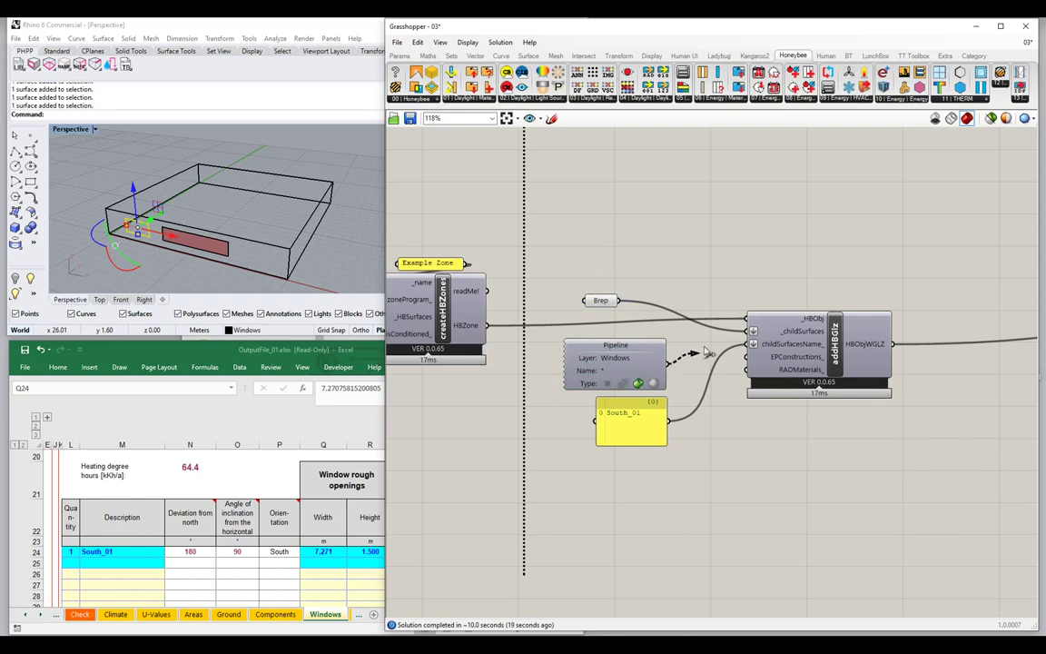
{"action": "left_click_drag", "start_coordinate": [751, 330], "coordinate": [667, 363], "text": "shift"}
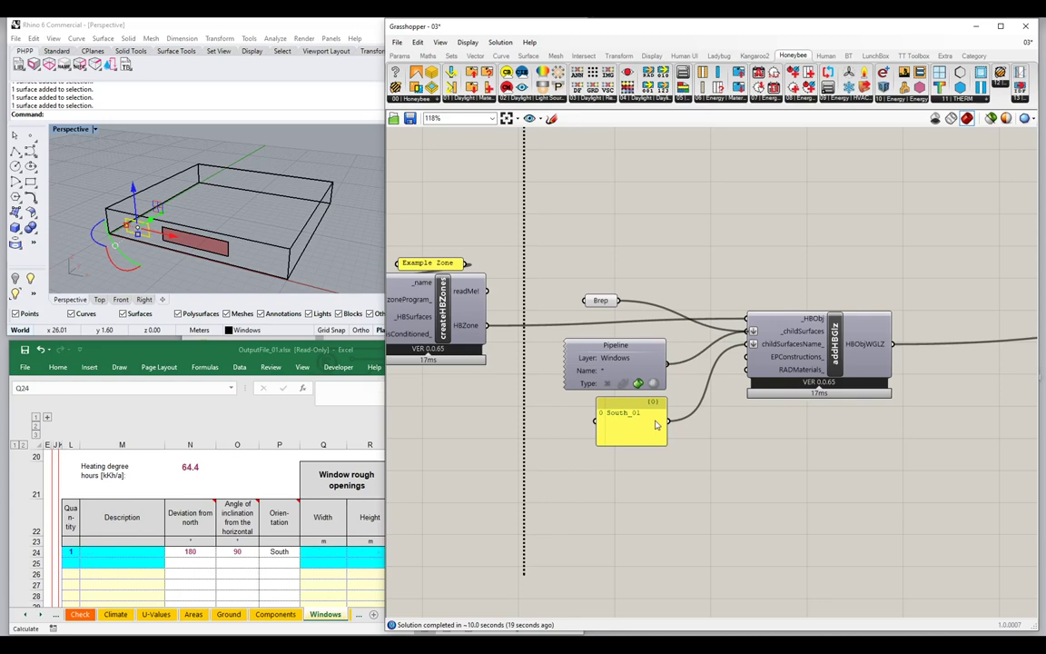
Step: Delete the South_01 name panel and the Brep parameter, and move the Windows pipeline closer to addHBGlz
{"action": "left_click", "coordinate": [655, 424]}
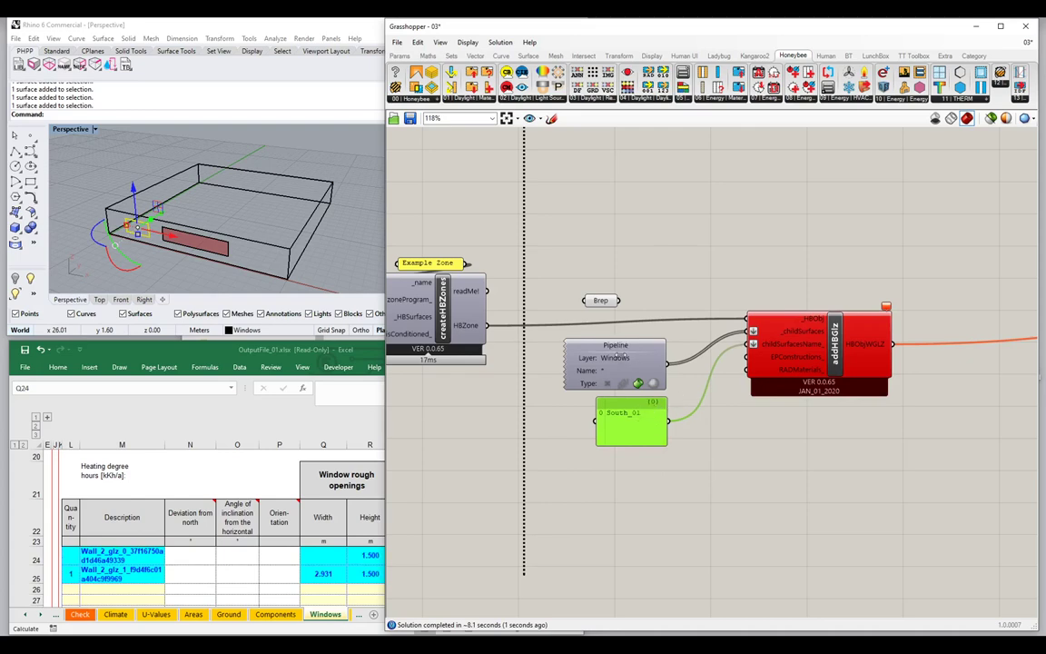
{"action": "key", "text": "Delete"}
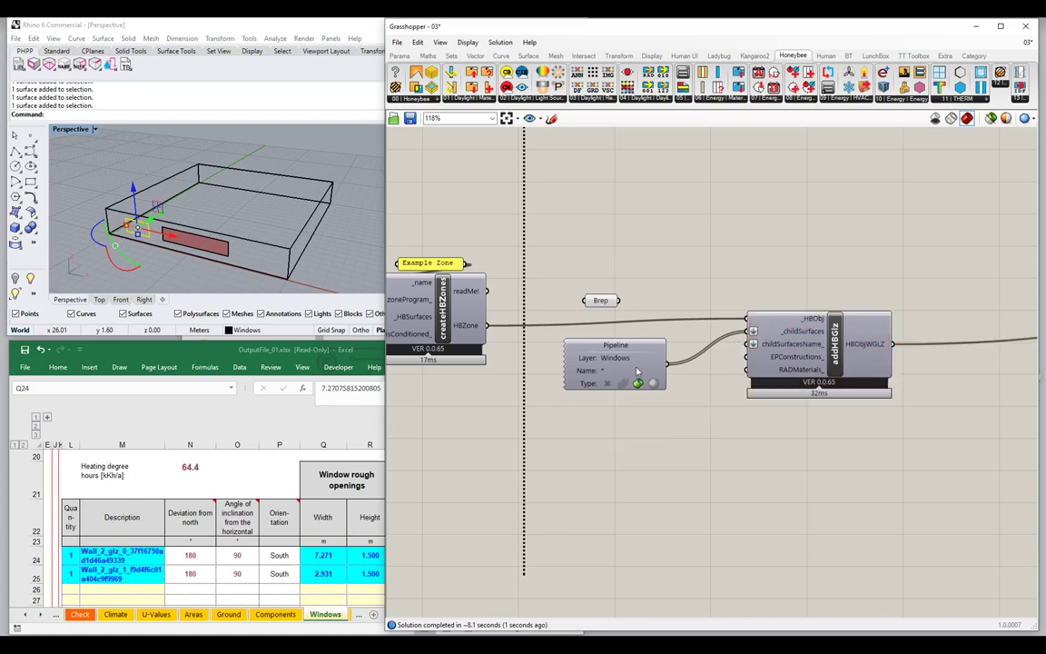
{"action": "left_click_drag", "start_coordinate": [619, 364], "coordinate": [654, 364]}
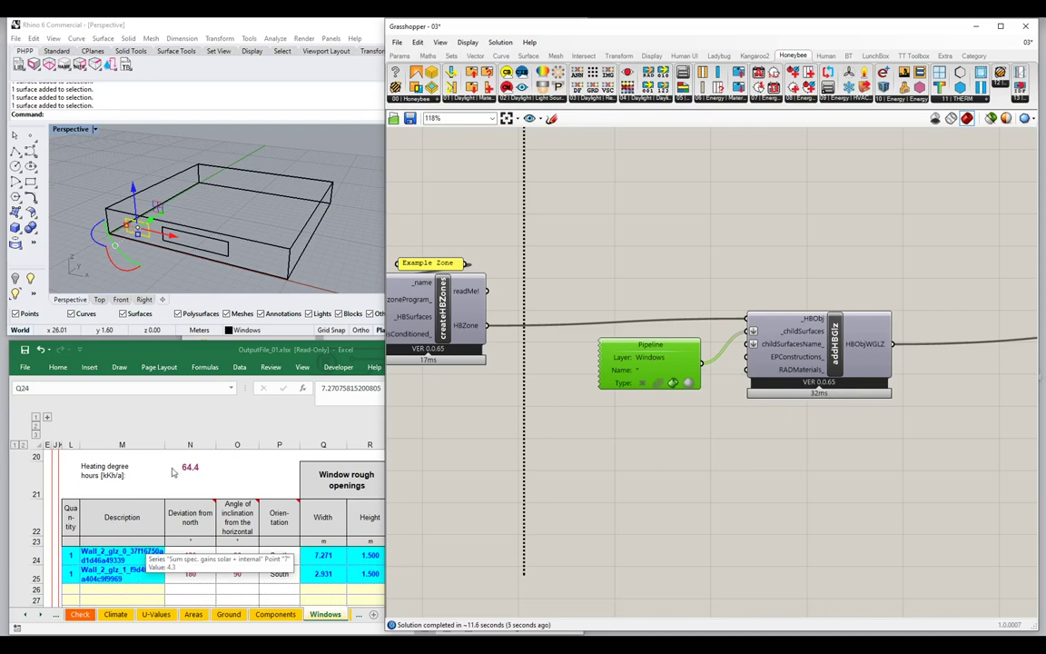
Step: Check the names of both window surfaces in their Rhino object properties, and restore the Grasshopper window's width
{"action": "left_click", "coordinate": [216, 193]}
{"action": "left_click_drag", "start_coordinate": [381, 191], "coordinate": [576, 191]}
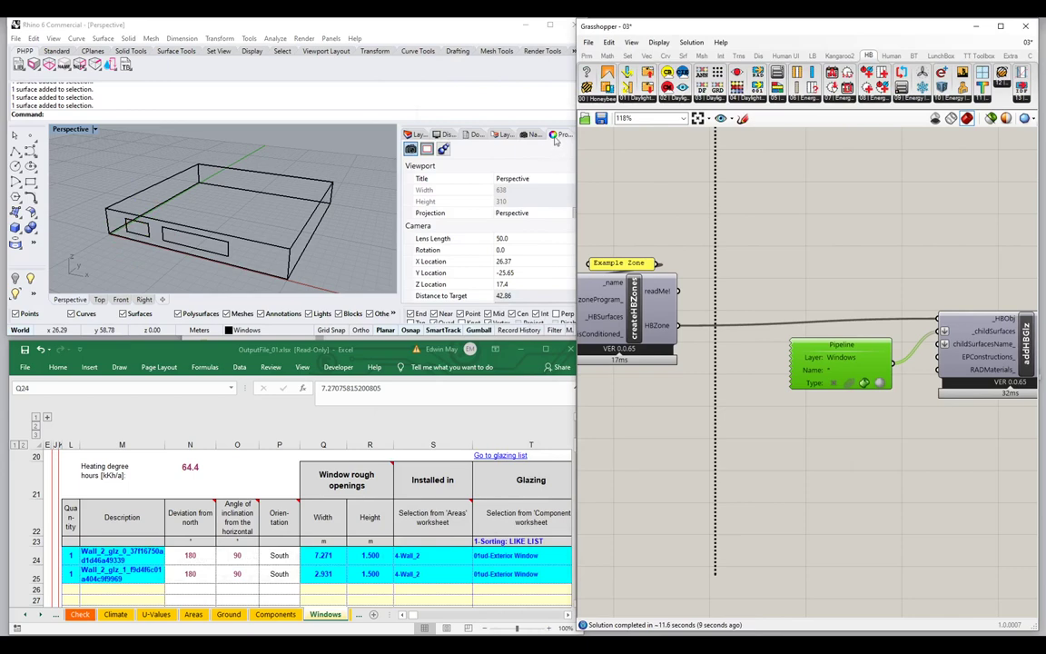
{"action": "left_click", "coordinate": [201, 237]}
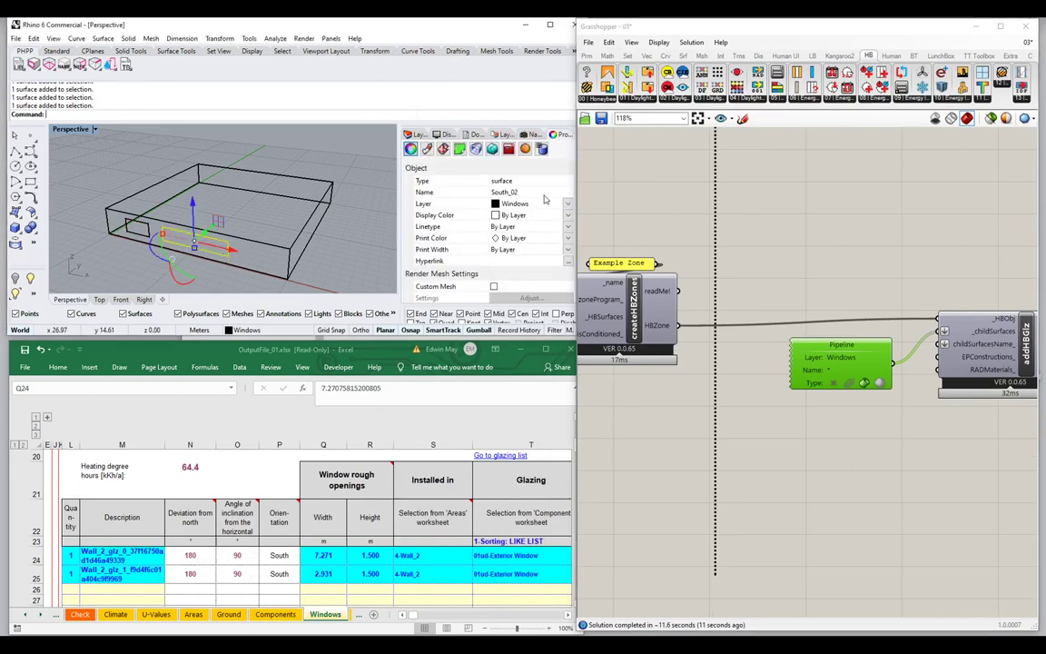
{"action": "left_click", "coordinate": [148, 234]}
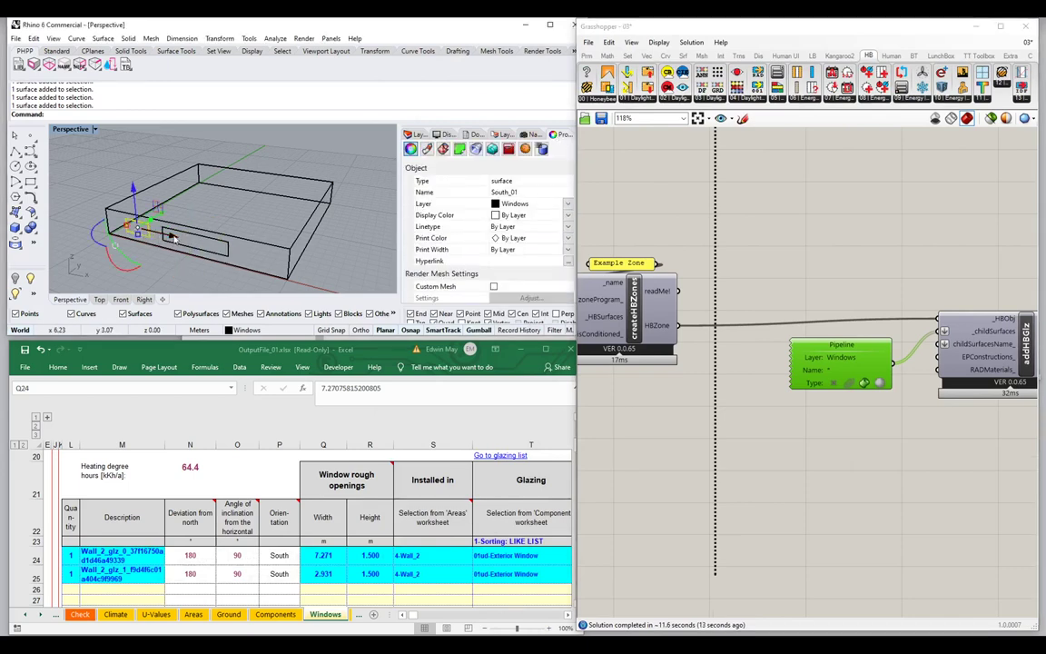
{"action": "left_click_drag", "start_coordinate": [574, 255], "coordinate": [400, 259]}
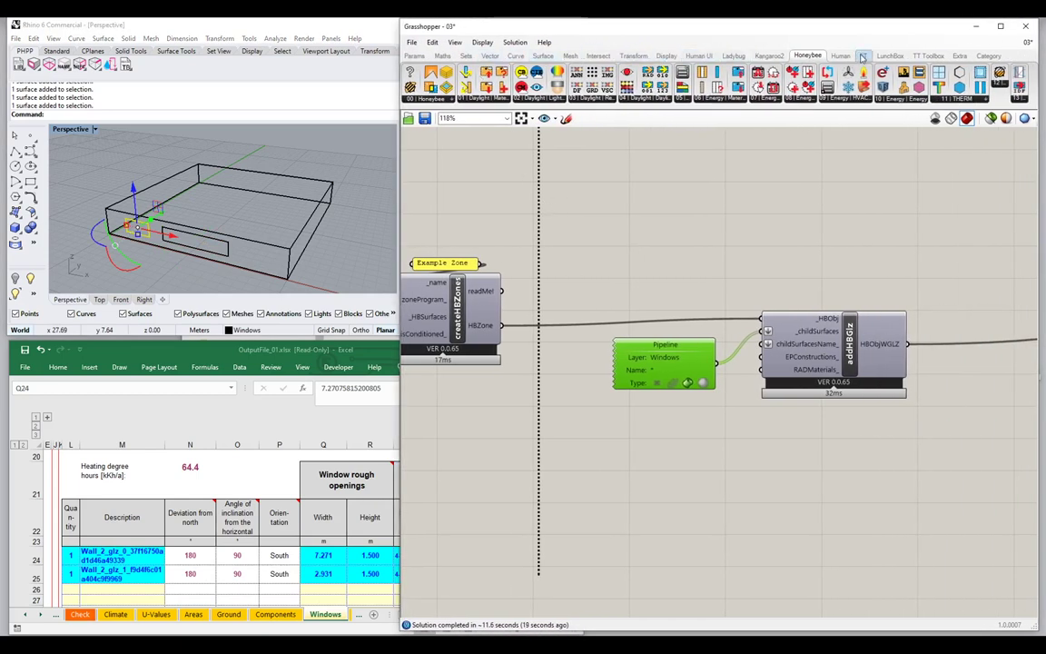
Step: Add a BT_CreatePHPPwindow component above the Windows pipeline
{"action": "left_click", "coordinate": [863, 55]}
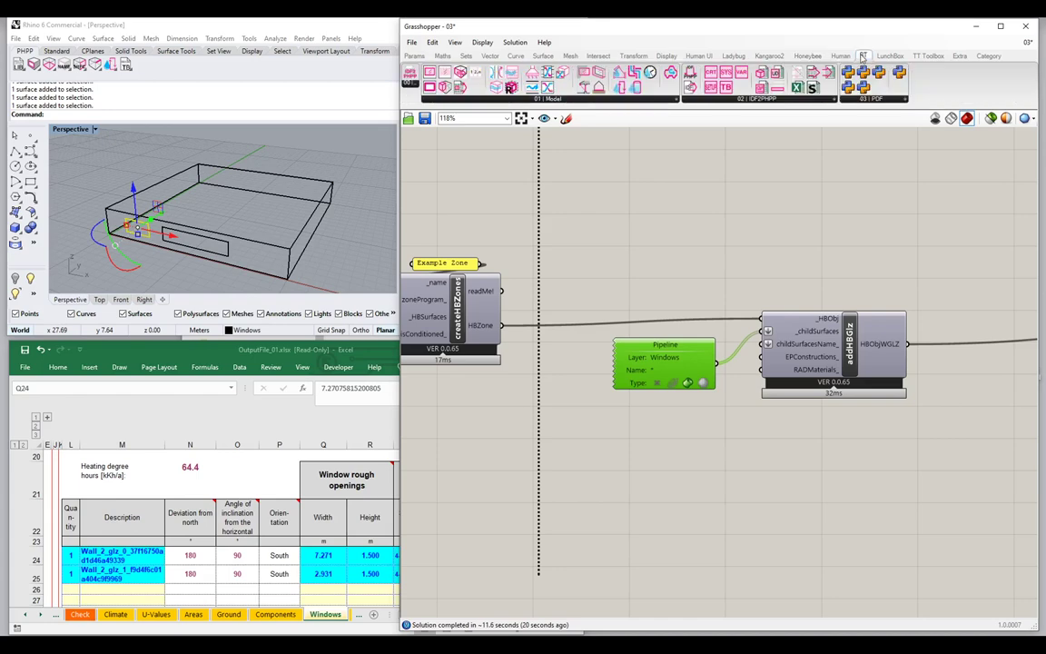
{"action": "left_click", "coordinate": [549, 102]}
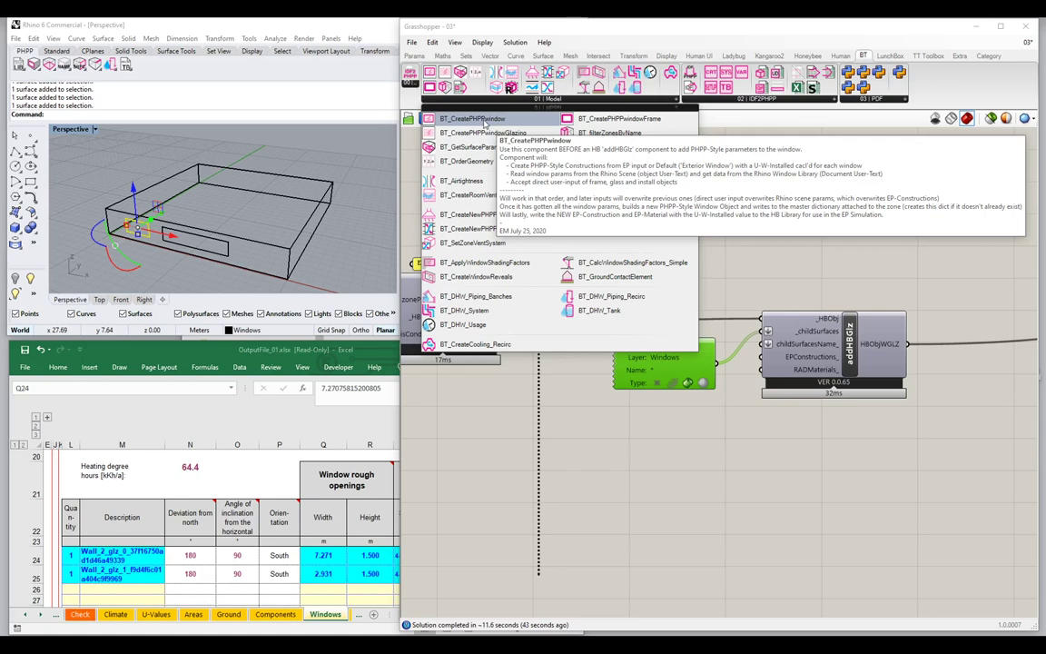
{"action": "left_click", "coordinate": [484, 125]}
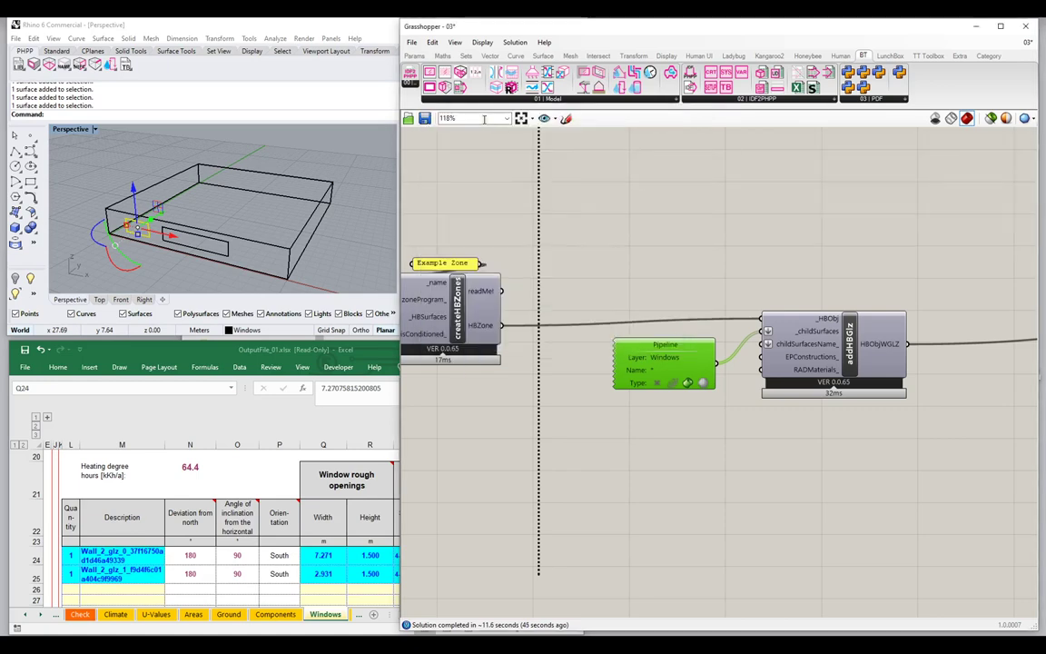
{"action": "left_click", "coordinate": [717, 237]}
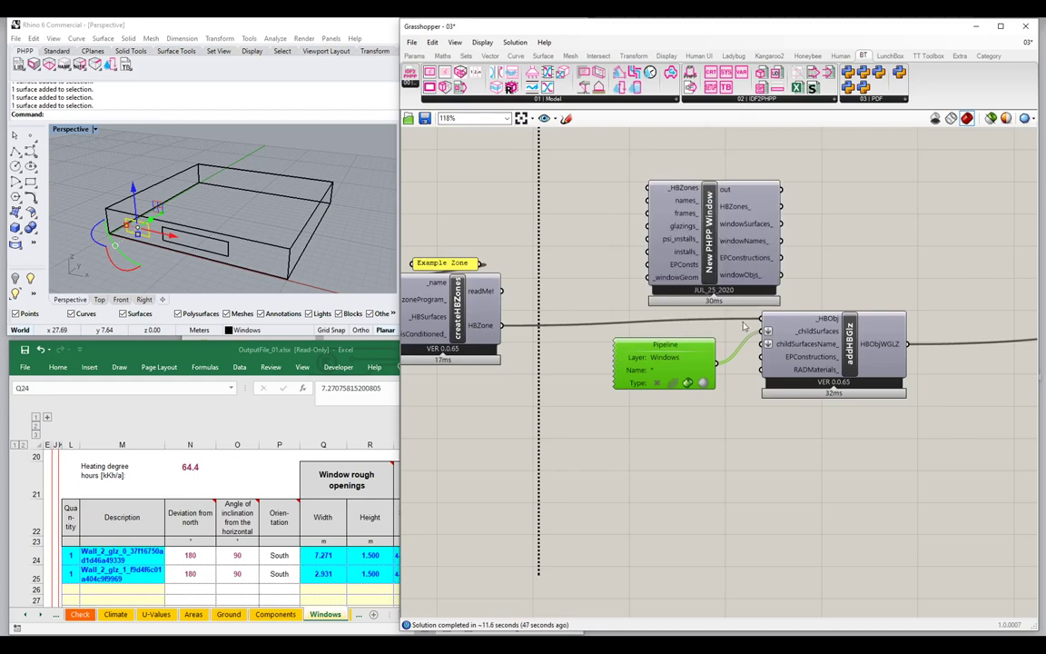
Step: Spread the Windows pipeline and addHBGlz apart and place the New PHPP Window component between them
{"action": "scroll", "coordinate": [743, 325], "scroll_direction": "down", "scroll_amount": 1}
{"action": "right_click_drag", "start_coordinate": [743, 325], "coordinate": [677, 324]}
{"action": "left_click_drag", "start_coordinate": [753, 340], "coordinate": [872, 341]}
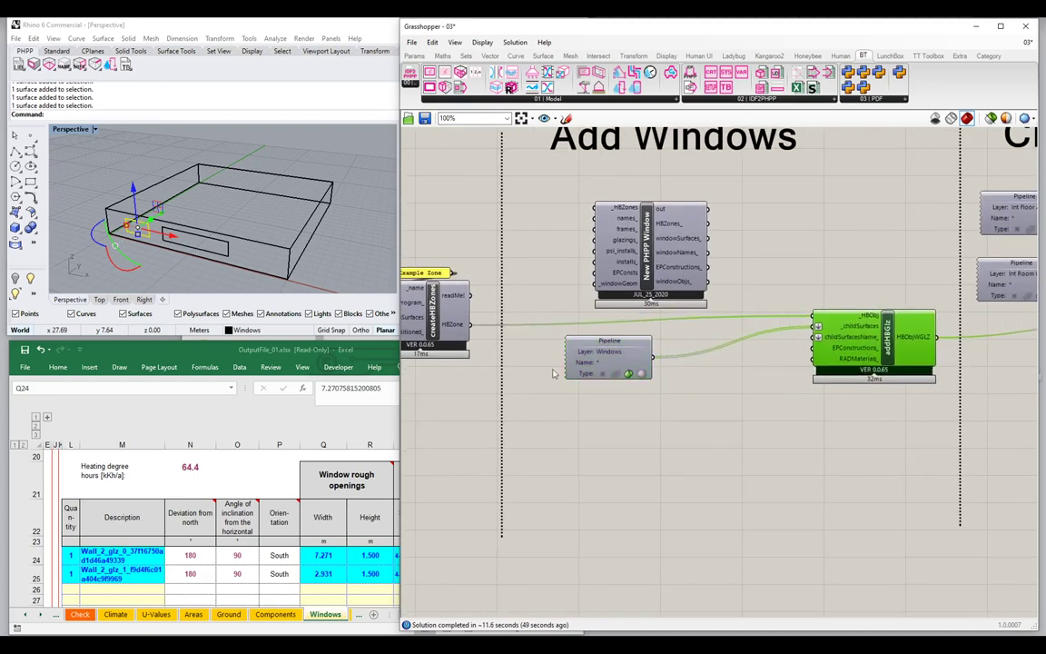
{"action": "left_click_drag", "start_coordinate": [599, 363], "coordinate": [543, 369]}
{"action": "left_click_drag", "start_coordinate": [646, 257], "coordinate": [698, 348]}
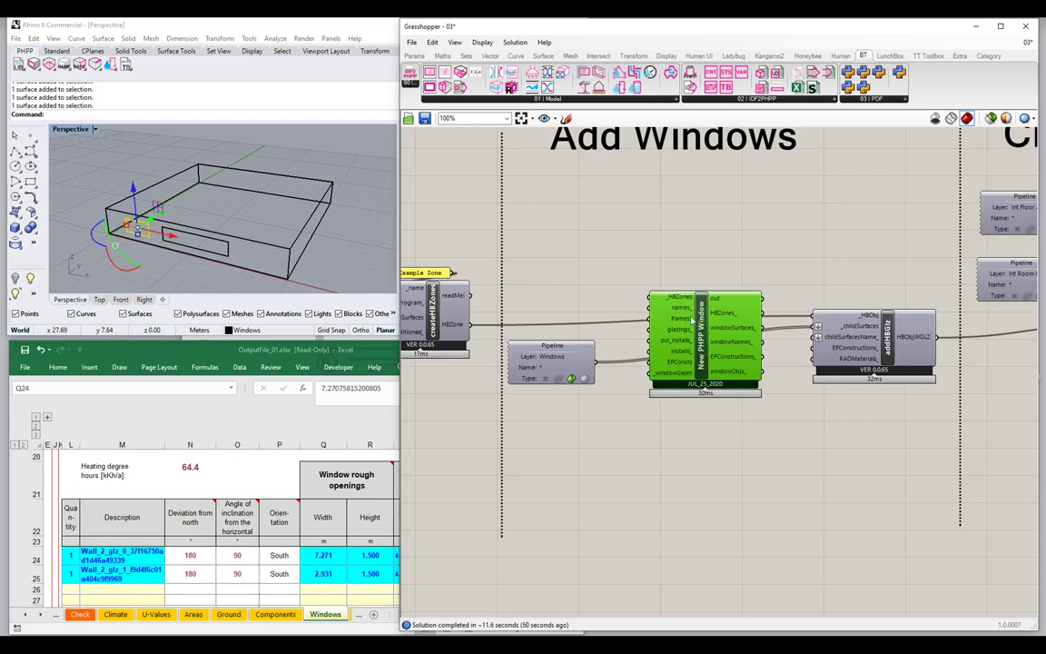
{"action": "scroll", "coordinate": [617, 275], "scroll_direction": "up", "scroll_amount": 4}
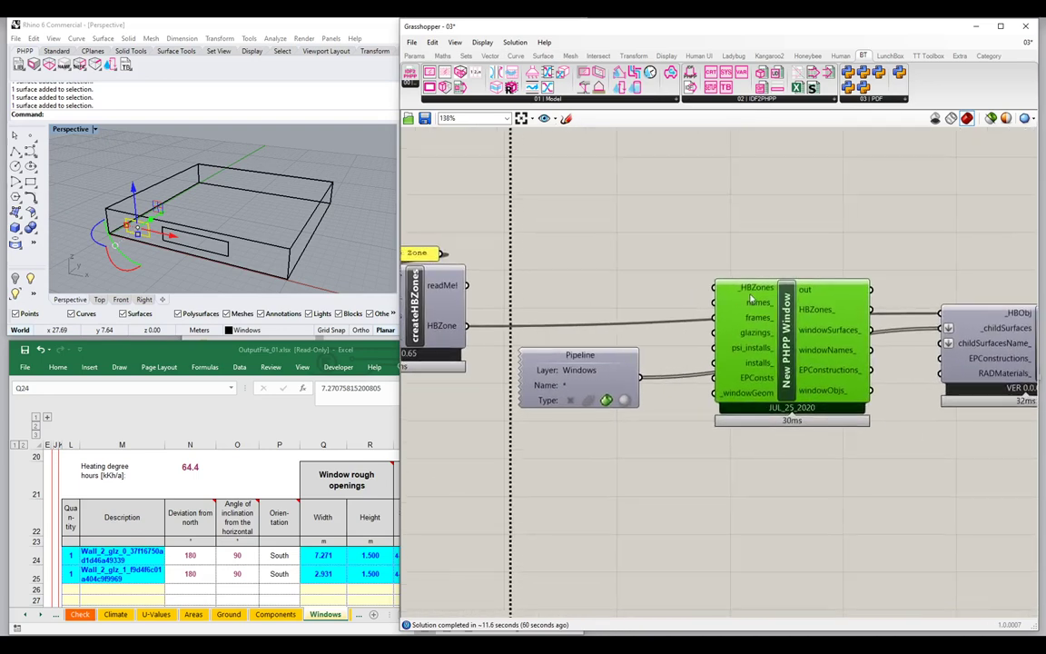
Step: Lower the Windows pipeline and wire HBZone into _HBZones and the pipeline into _windowGeom of New PHPP Window
{"action": "mouse_move", "coordinate": [757, 291]}
{"action": "mouse_move", "coordinate": [814, 313]}
{"action": "mouse_move", "coordinate": [753, 396]}
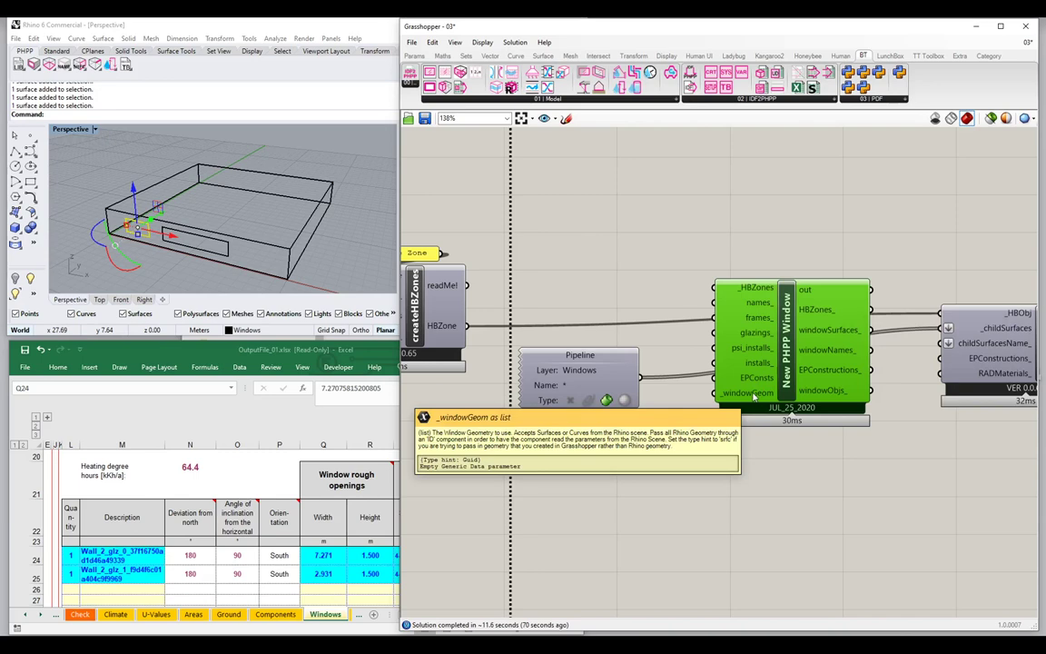
{"action": "mouse_move", "coordinate": [827, 335]}
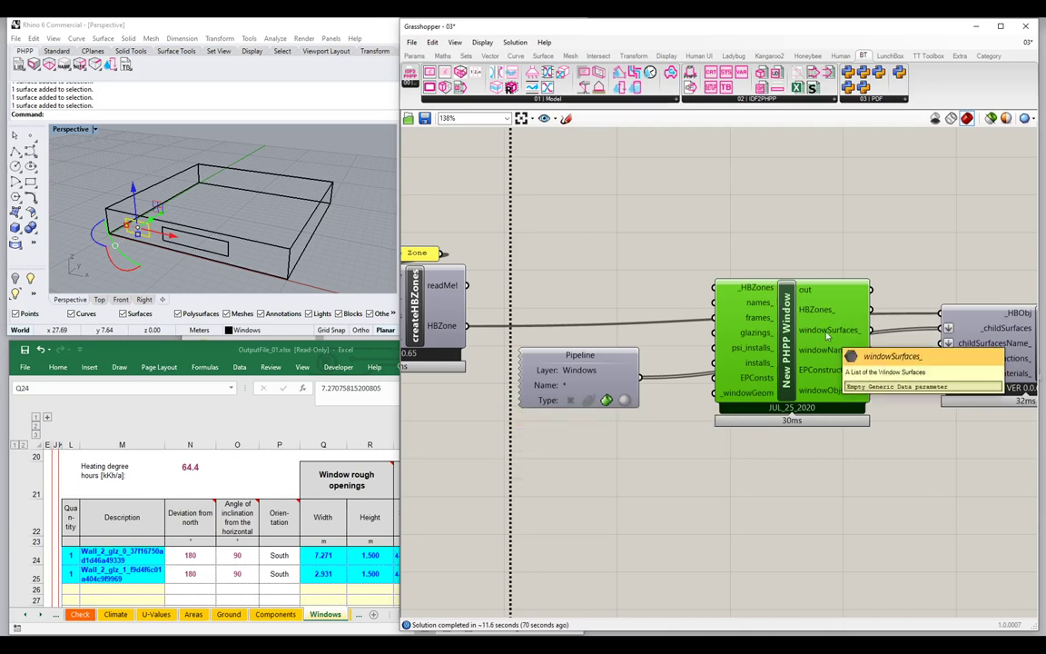
{"action": "left_click_drag", "start_coordinate": [628, 372], "coordinate": [634, 420]}
{"action": "left_click_drag", "start_coordinate": [465, 325], "coordinate": [723, 289]}
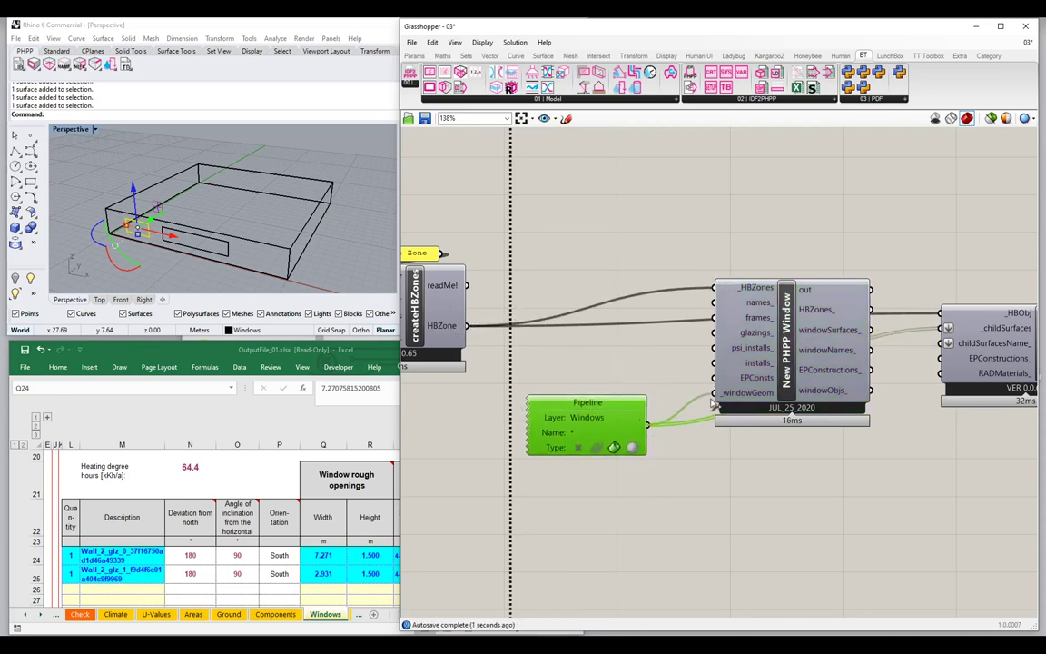
{"action": "left_click_drag", "start_coordinate": [647, 424], "coordinate": [714, 392]}
Step: Wire New PHPP Window's HBZones_, windowSurfaces_, windowNames_ and EPConstructions_ outputs into addHBGlz's _HBObj, _childSurfaces, childSurfacesName_ and EPConstructions_ inputs
{"action": "left_click_drag", "start_coordinate": [870, 310], "coordinate": [942, 313]}
{"action": "right_click_drag", "start_coordinate": [967, 427], "coordinate": [804, 412]}
{"action": "left_click_drag", "start_coordinate": [774, 305], "coordinate": [743, 303]}
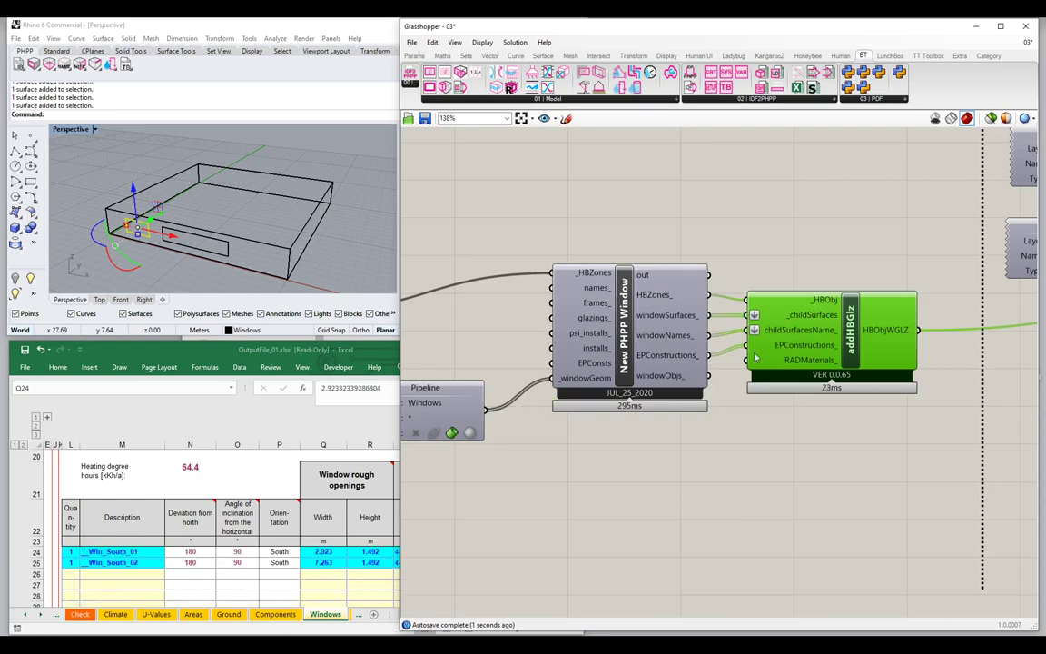
Step: Check the descriptions and rough-opening widths of both windows in the PHPP Windows worksheet
{"action": "left_click", "coordinate": [109, 552]}
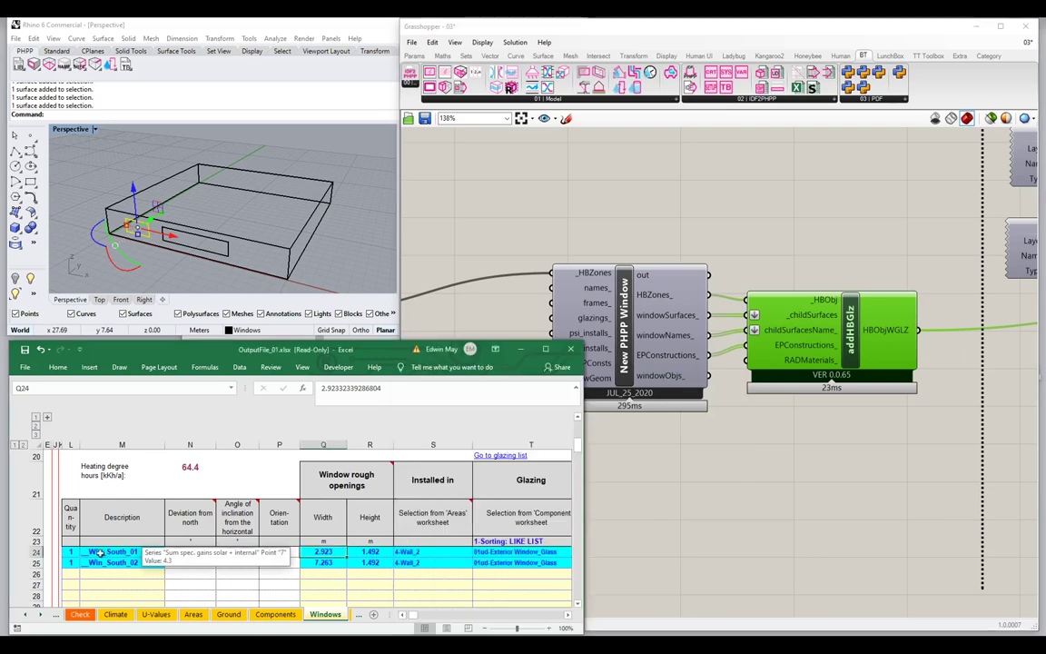
{"action": "left_click_drag", "start_coordinate": [109, 552], "coordinate": [111, 563]}
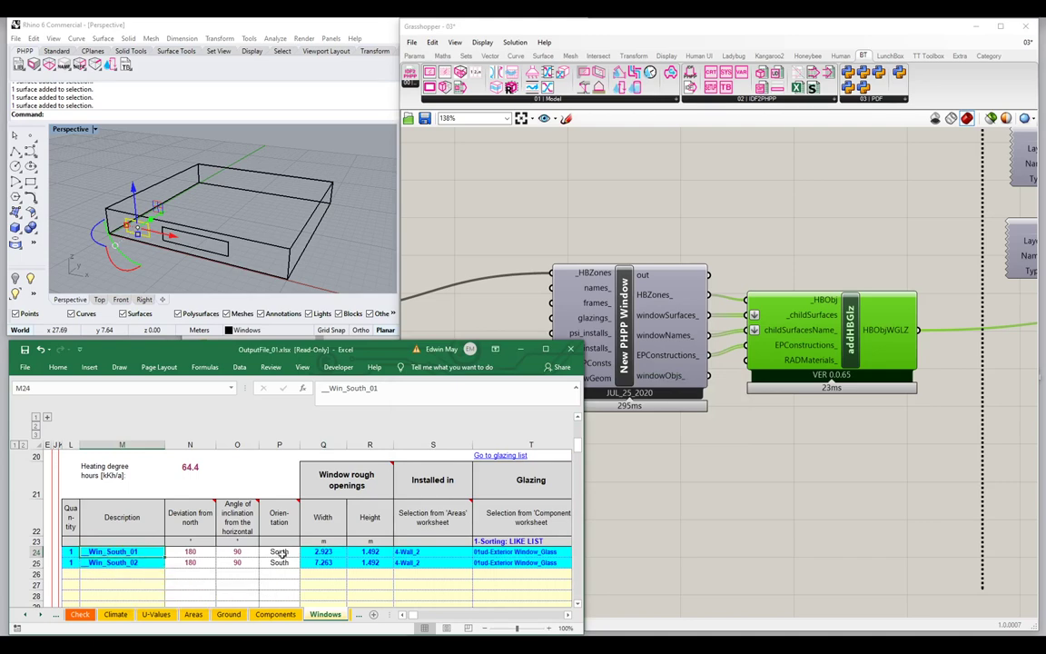
{"action": "left_click", "coordinate": [331, 553]}
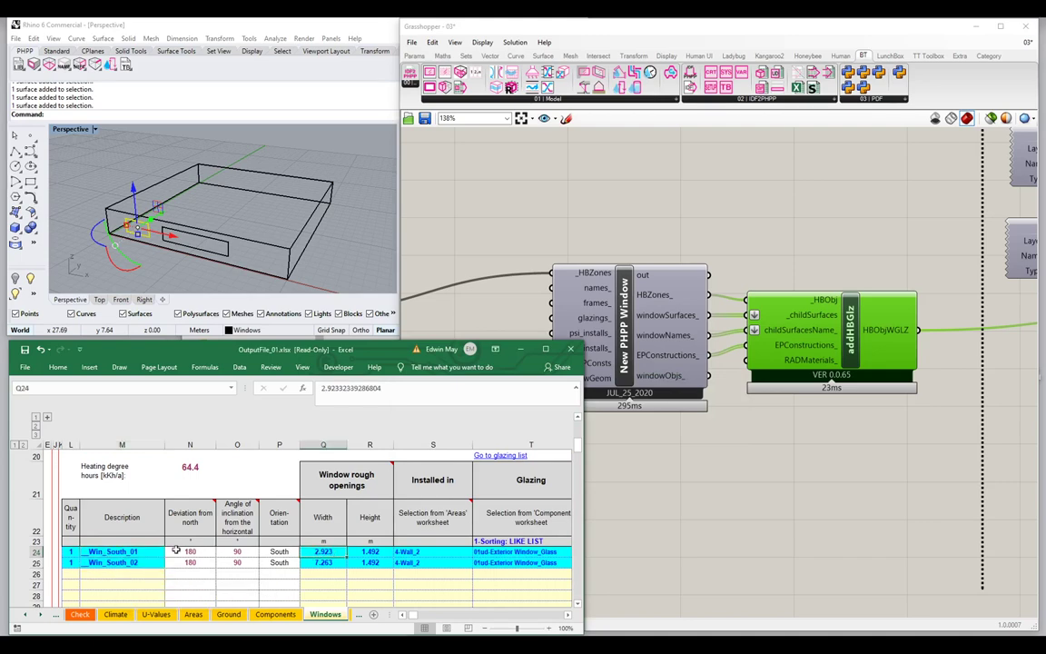
{"action": "left_click", "coordinate": [132, 561]}
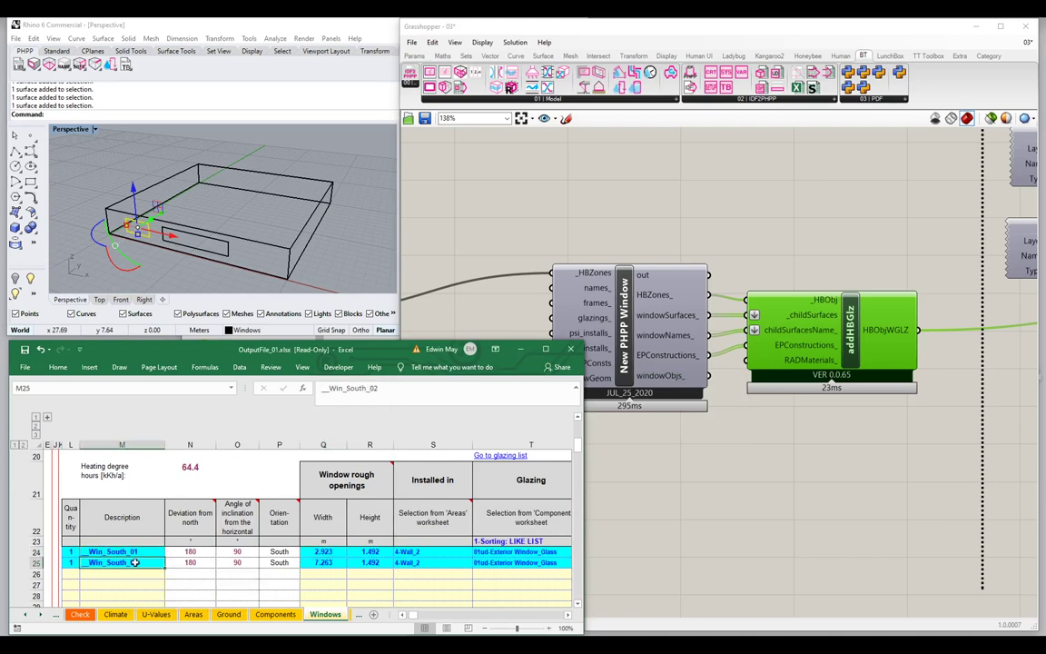
{"action": "left_click", "coordinate": [325, 562]}
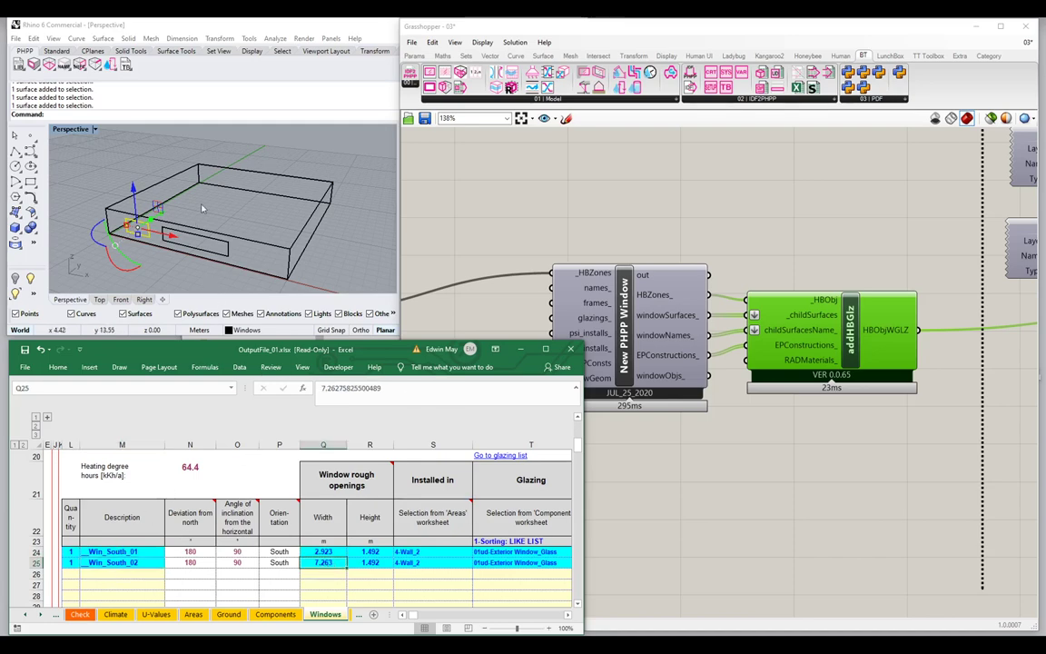
Step: Return to Grasshopper and move the Windows pipeline closer to New PHPP Window
{"action": "left_click", "coordinate": [566, 228]}
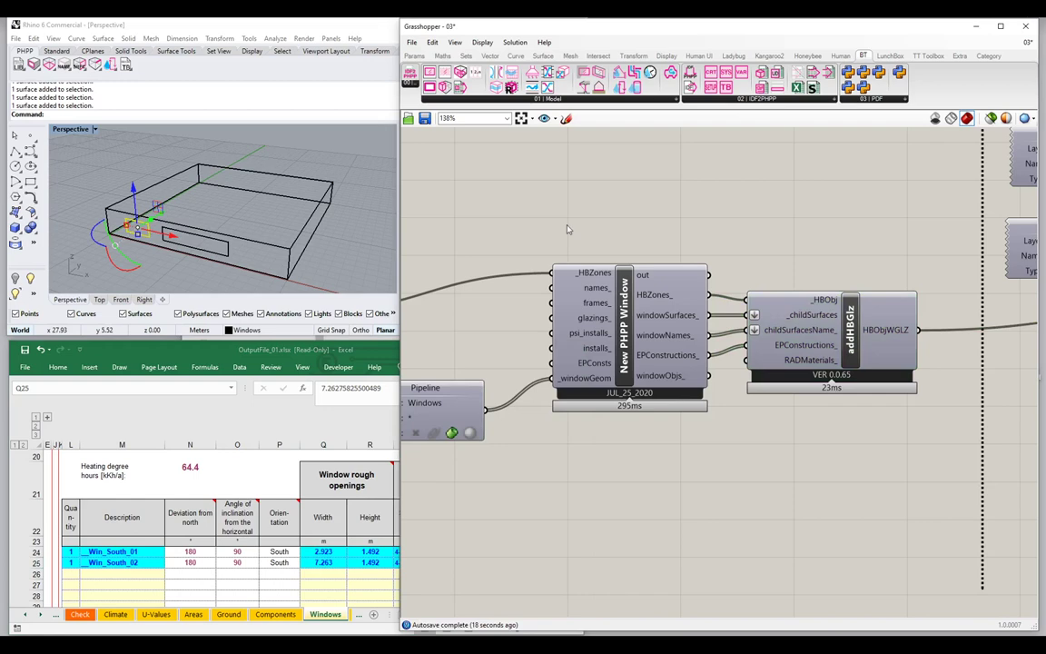
{"action": "right_click_drag", "start_coordinate": [567, 229], "coordinate": [636, 227]}
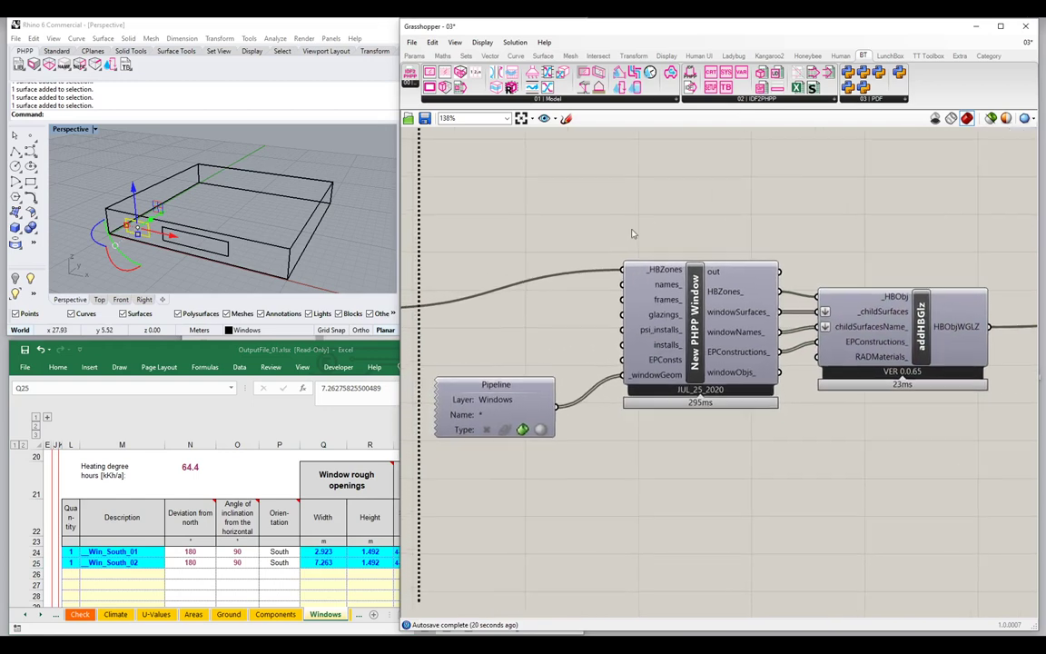
{"action": "left_click_drag", "start_coordinate": [549, 405], "coordinate": [588, 399]}
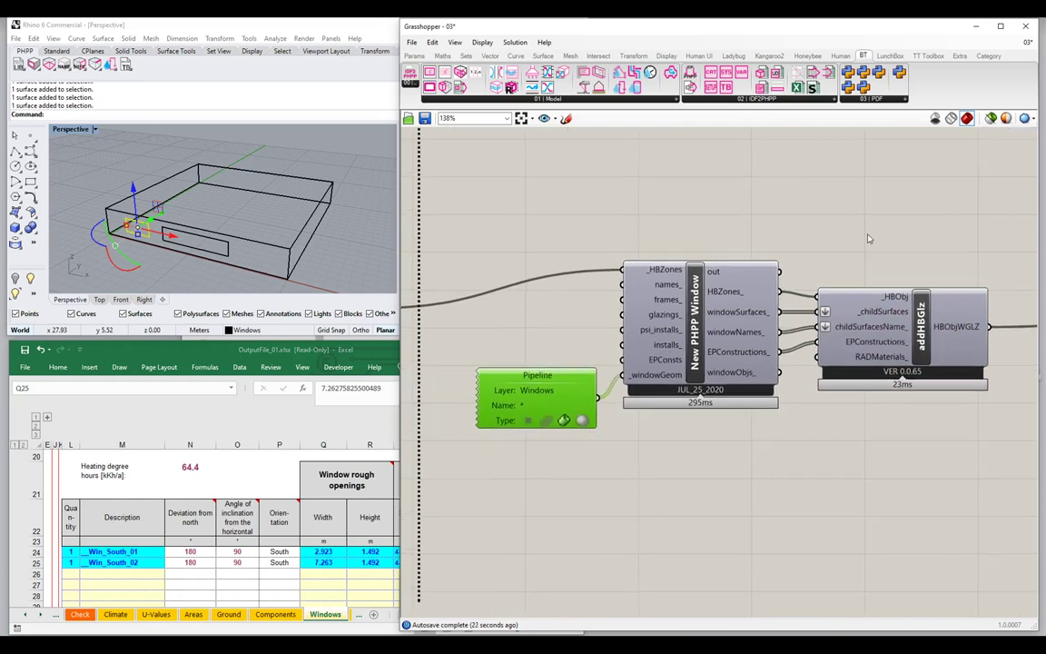
Step: Group New PHPP Window with addHBGlz and shift addHBGlz slightly closer to it
{"action": "left_click_drag", "start_coordinate": [872, 230], "coordinate": [695, 361]}
{"action": "key", "text": "ctrl+g"}
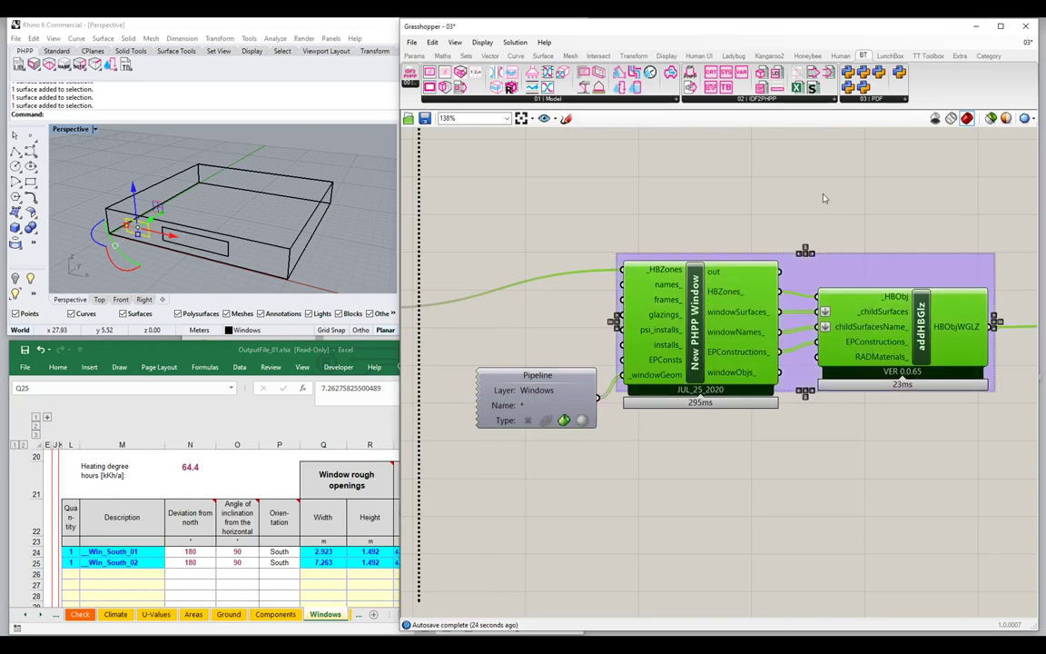
{"action": "right_click", "coordinate": [819, 269]}
{"action": "left_click", "coordinate": [849, 303]}
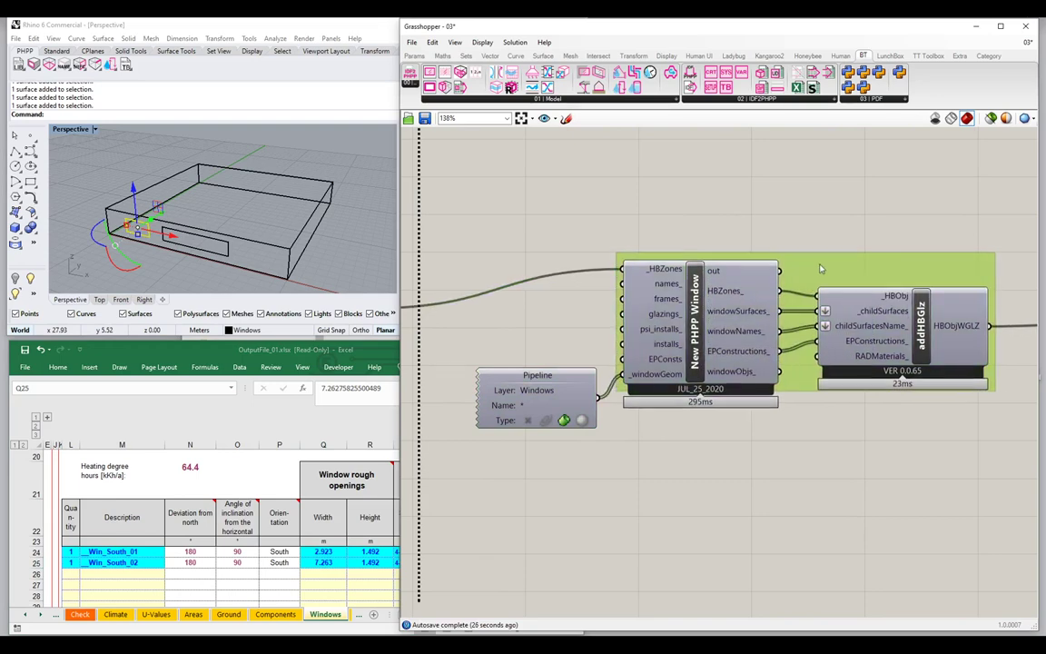
{"action": "left_click", "coordinate": [844, 329]}
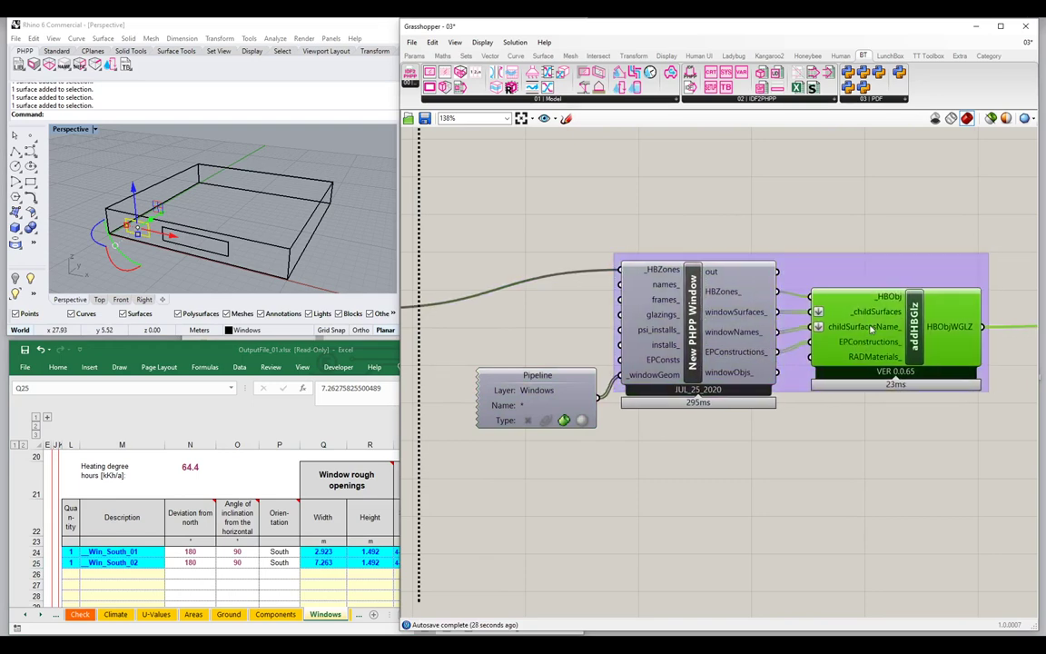
Step: Review the Get Surface Params and createHBSrfs group that feeds the zone, and return to the grouped window components
{"action": "scroll", "coordinate": [846, 330], "scroll_direction": "down", "scroll_amount": 2}
{"action": "right_click_drag", "start_coordinate": [442, 332], "coordinate": [875, 334]}
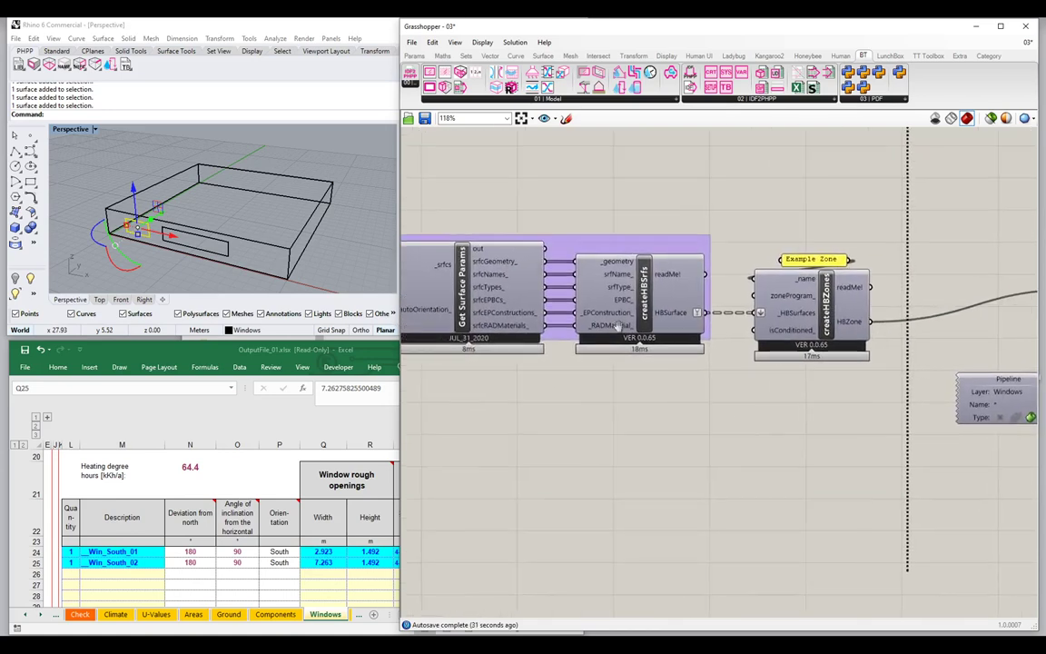
{"action": "right_click_drag", "start_coordinate": [626, 336], "coordinate": [755, 336]}
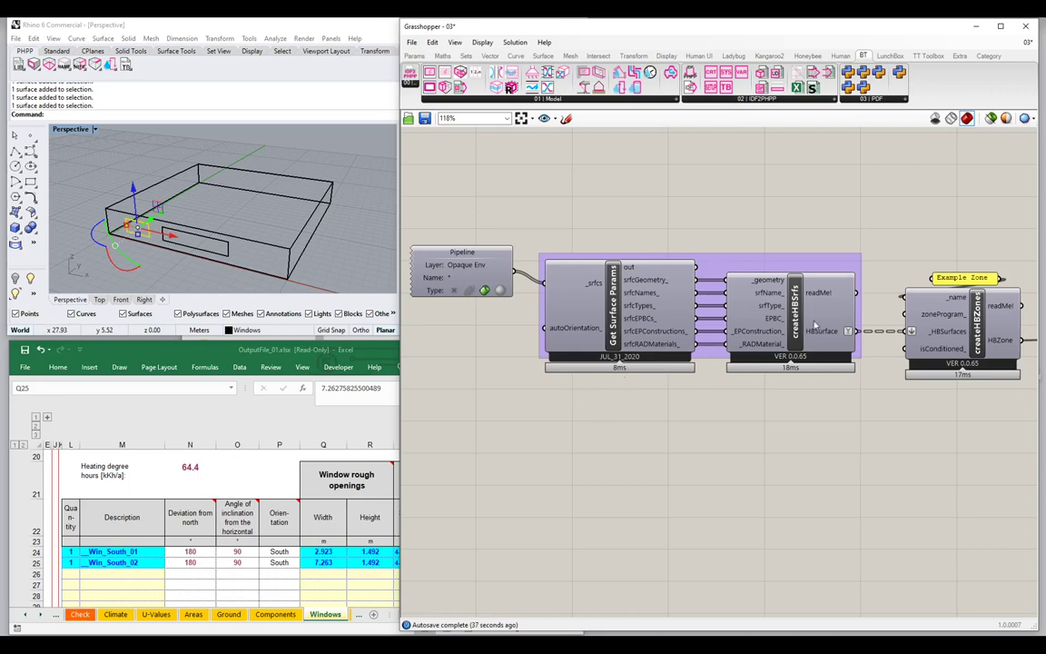
{"action": "right_click_drag", "start_coordinate": [871, 323], "coordinate": [331, 323]}
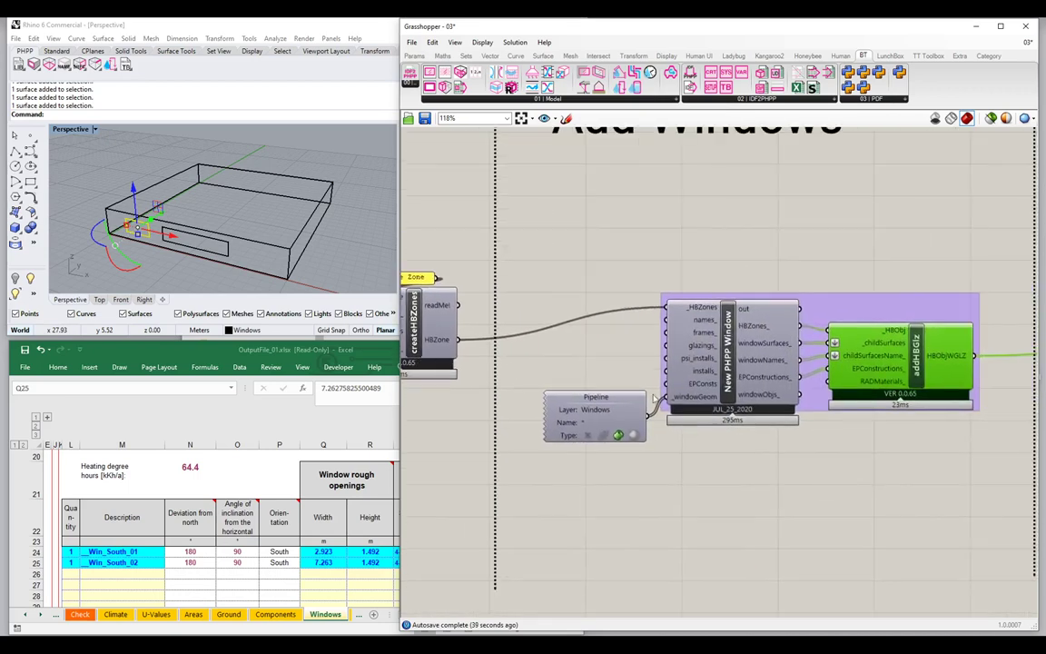
{"action": "right_click_drag", "start_coordinate": [882, 450], "coordinate": [829, 436]}
{"action": "left_click", "coordinate": [829, 437]}
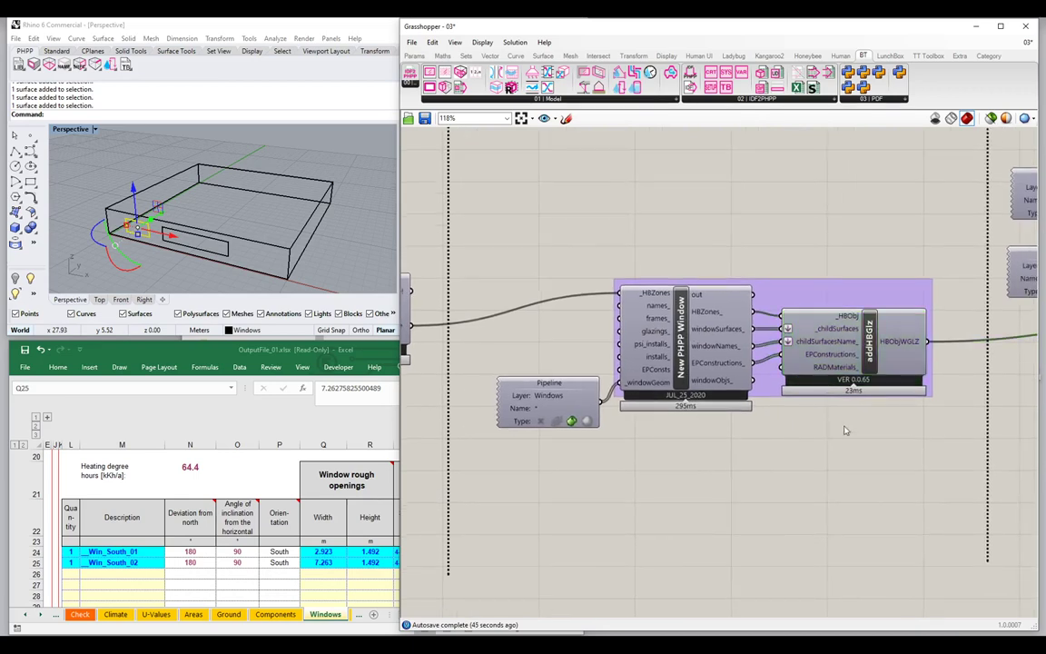
Step: Examine the Glazing and Frame entries of both windows in the PHPP Windows worksheet
{"action": "left_click", "coordinate": [106, 581]}
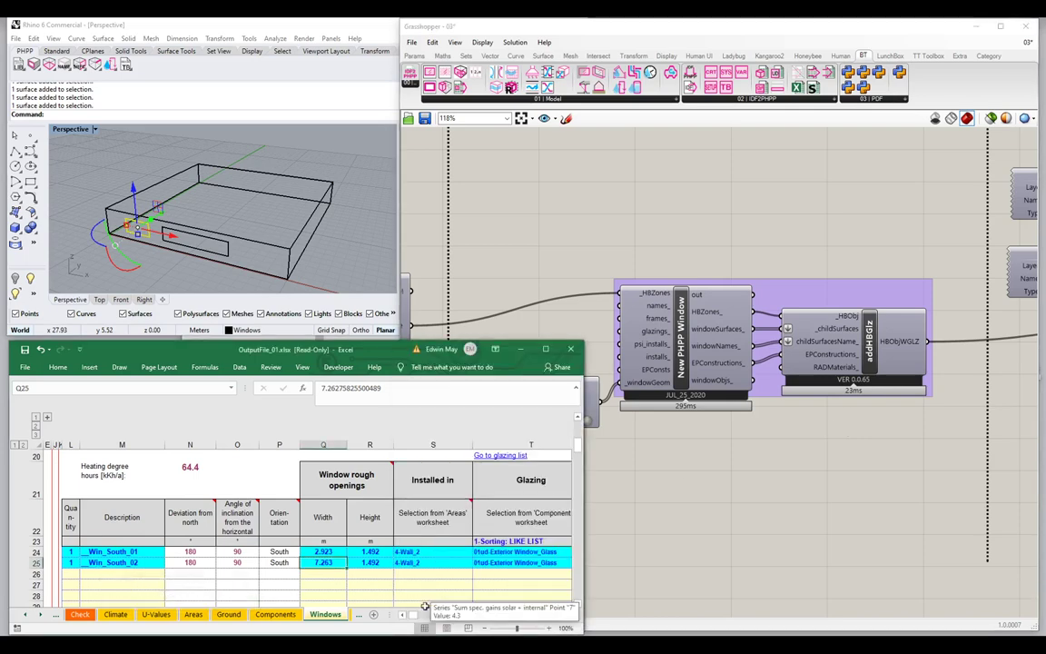
{"action": "left_click_drag", "start_coordinate": [417, 617], "coordinate": [421, 617]}
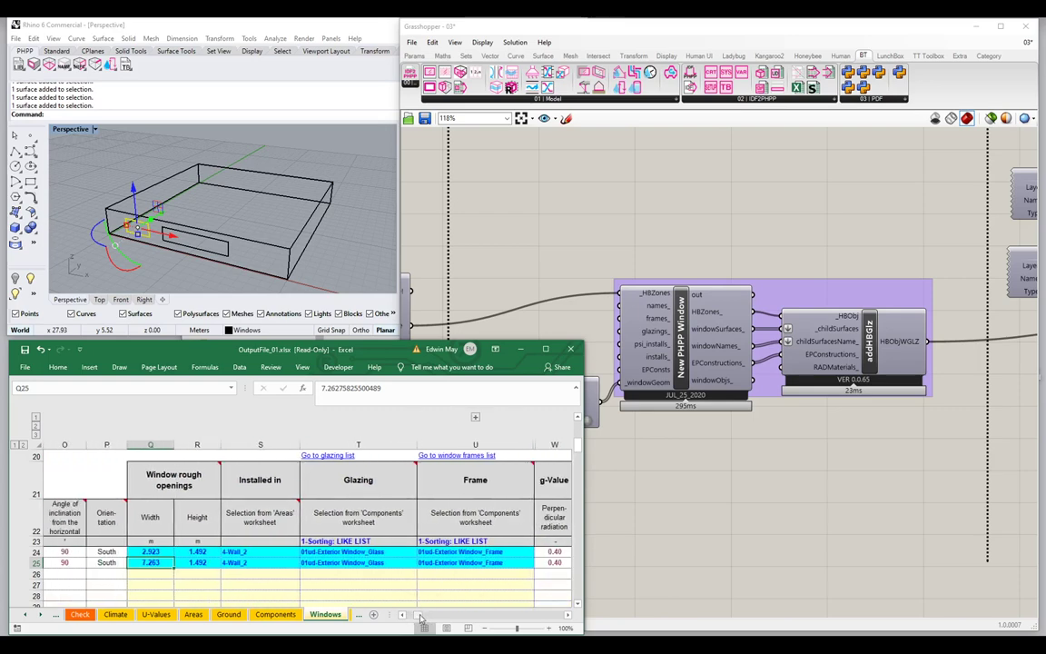
{"action": "left_click_drag", "start_coordinate": [338, 551], "coordinate": [472, 563]}
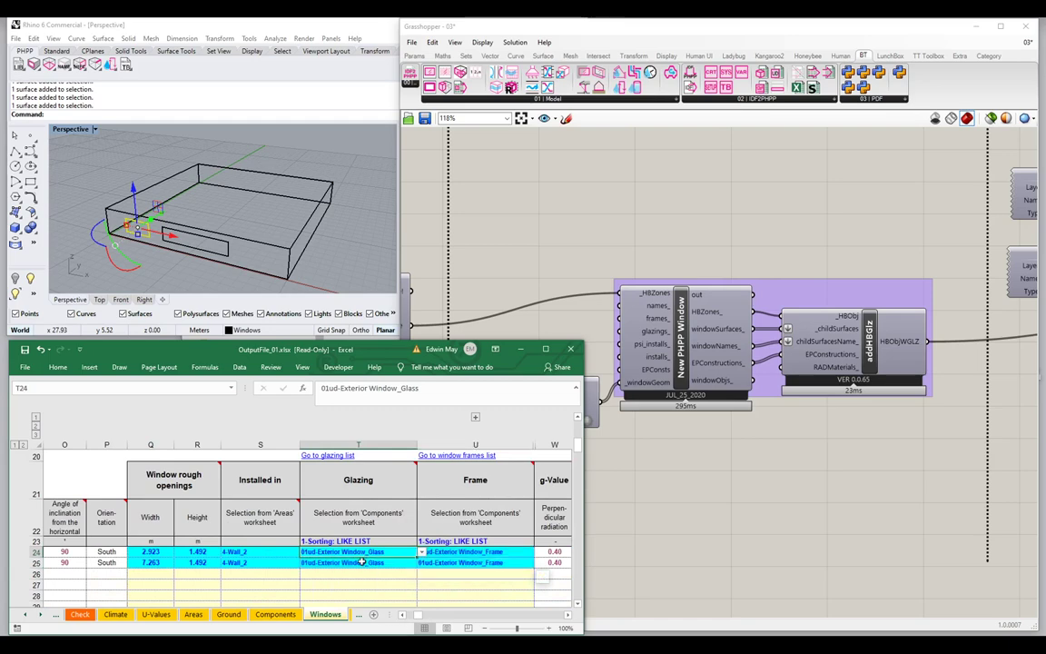
{"action": "left_click_drag", "start_coordinate": [472, 551], "coordinate": [486, 570]}
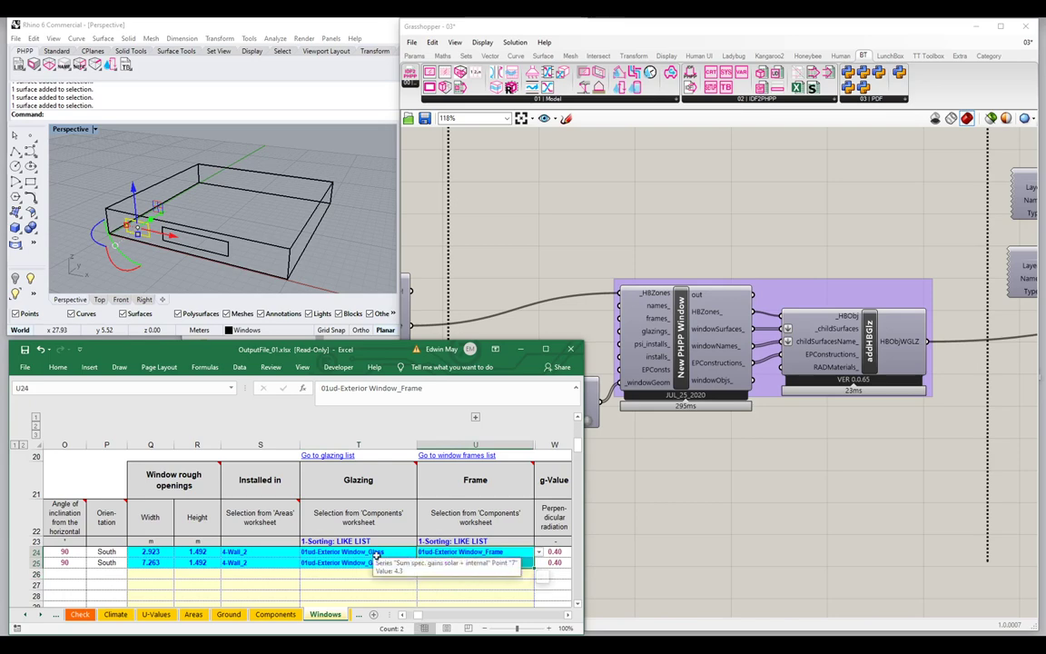
{"action": "left_click_drag", "start_coordinate": [375, 552], "coordinate": [380, 563]}
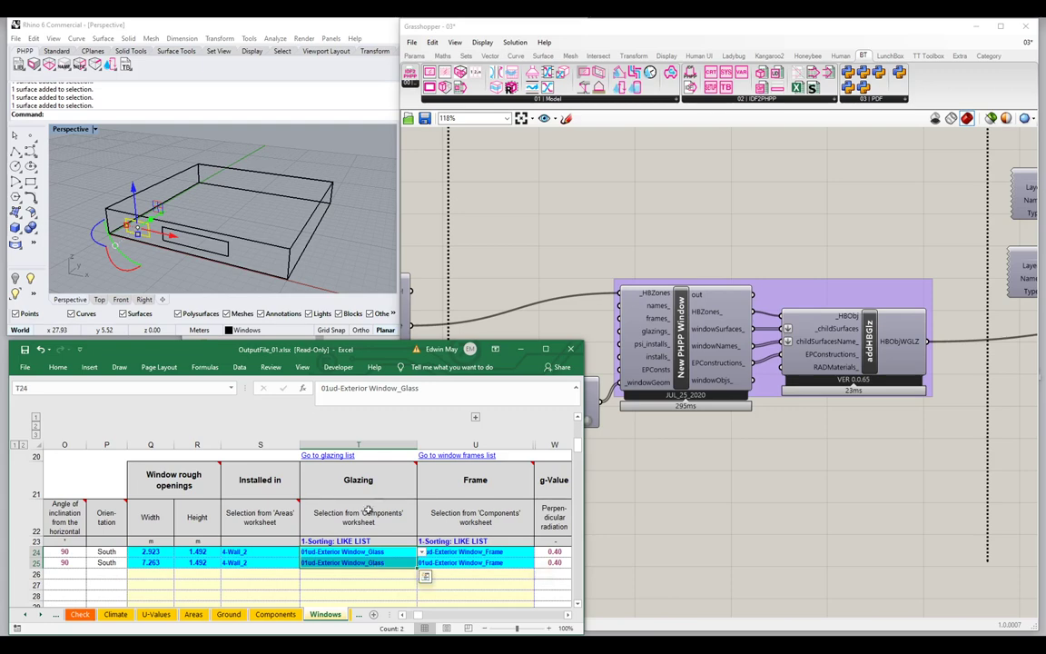
{"action": "left_click", "coordinate": [489, 552]}
{"action": "left_click", "coordinate": [472, 485]}
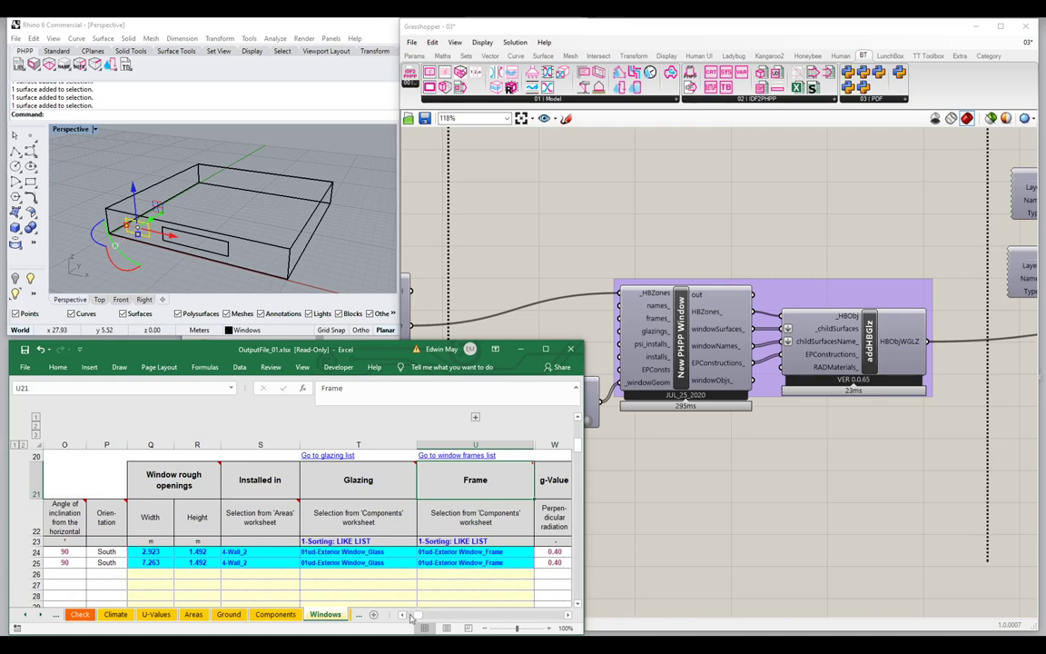
{"action": "left_click_drag", "start_coordinate": [420, 615], "coordinate": [415, 617]}
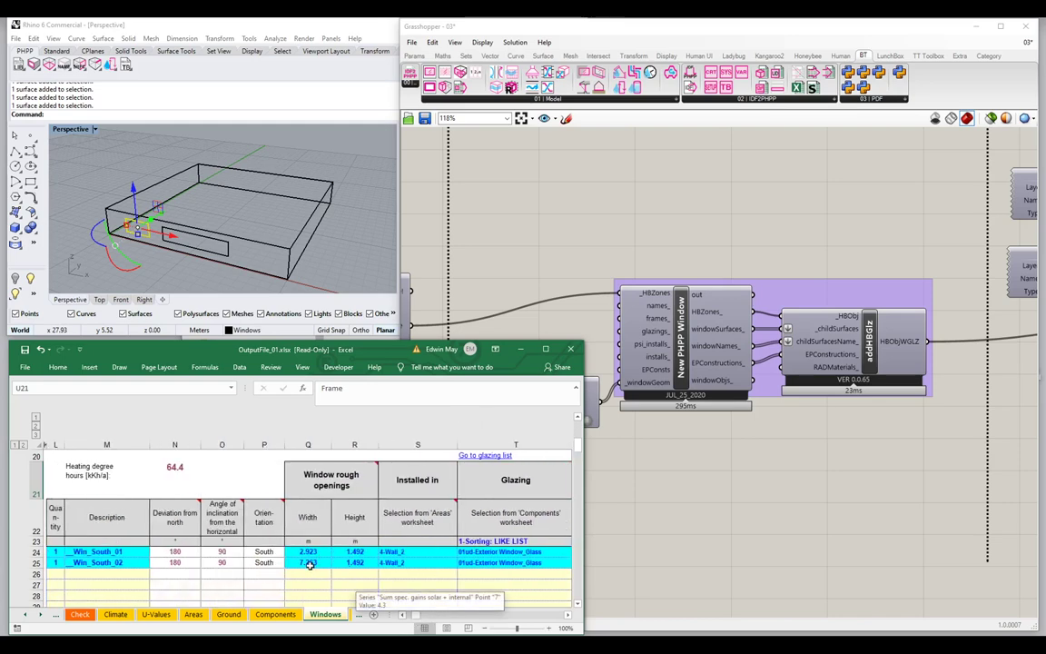
{"action": "left_click", "coordinate": [514, 552]}
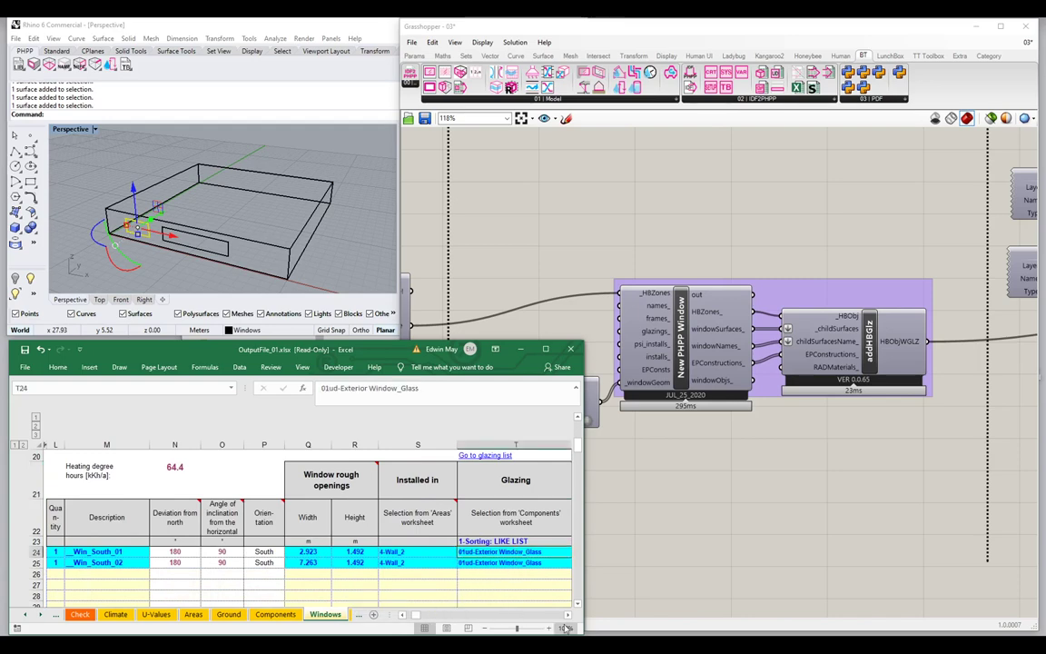
{"action": "left_click", "coordinate": [567, 615]}
{"action": "left_click", "coordinate": [568, 616]}
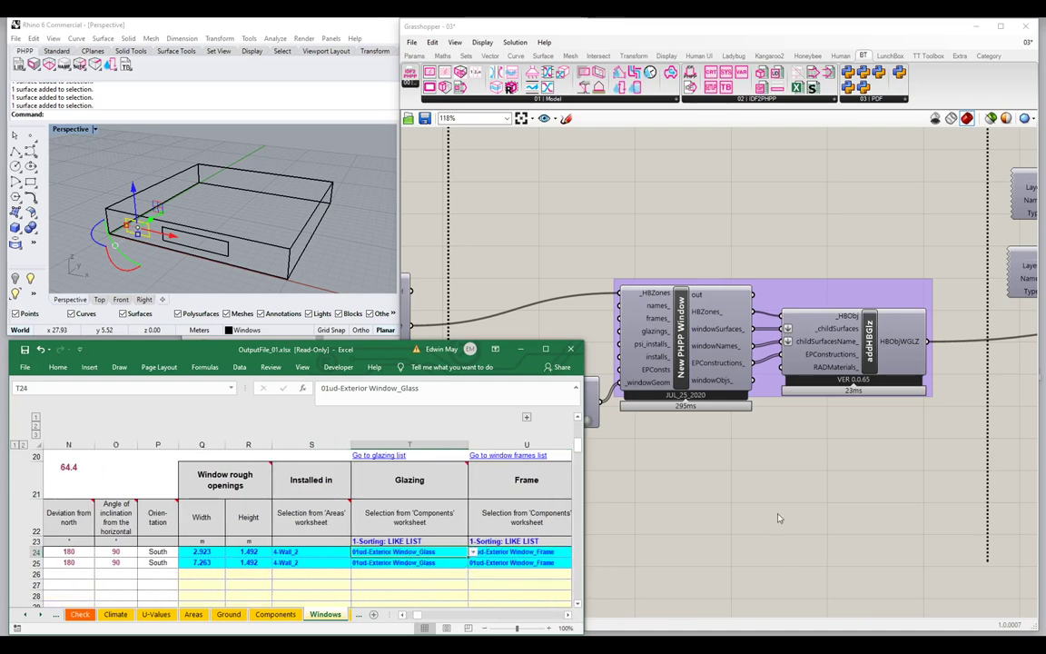
Step: Move the Windows pipeline lower, read the glazings_ input's description, and add a BT_CreatePHPPwindowGlazing component ahead of New PHPP Window
{"action": "left_click", "coordinate": [740, 481]}
{"action": "left_click_drag", "start_coordinate": [593, 403], "coordinate": [581, 441]}
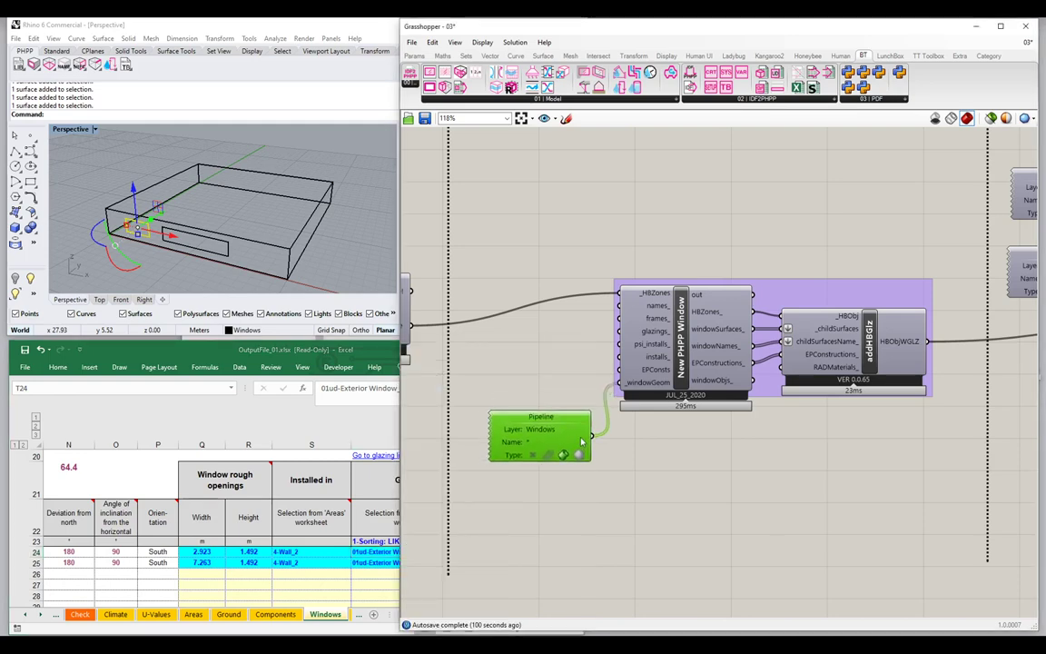
{"action": "scroll", "coordinate": [555, 344], "scroll_direction": "up", "scroll_amount": 3}
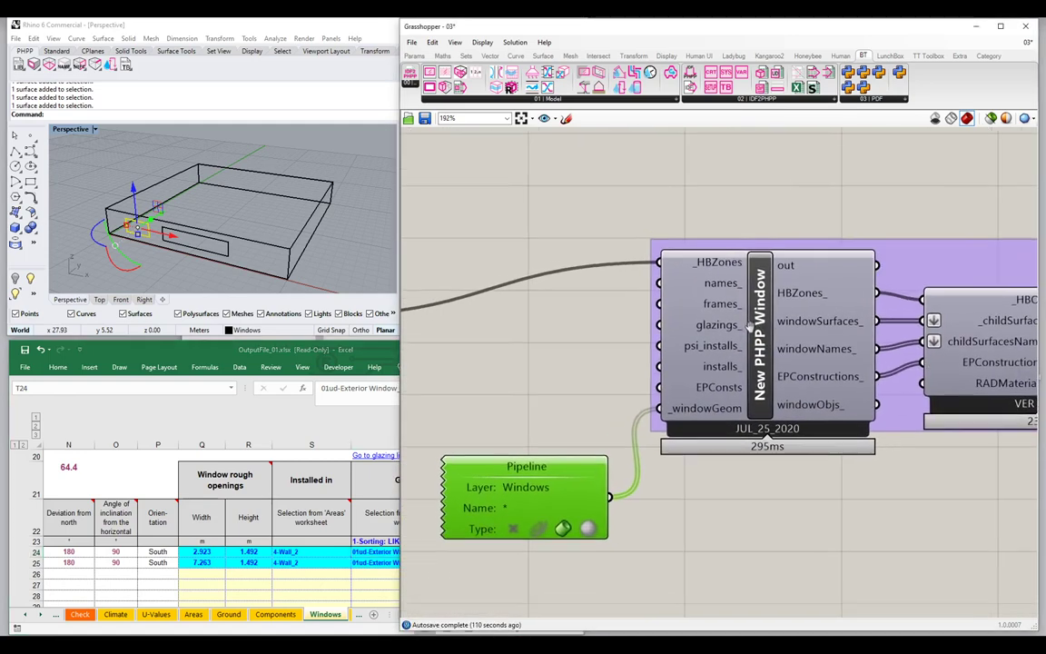
{"action": "mouse_move", "coordinate": [674, 332]}
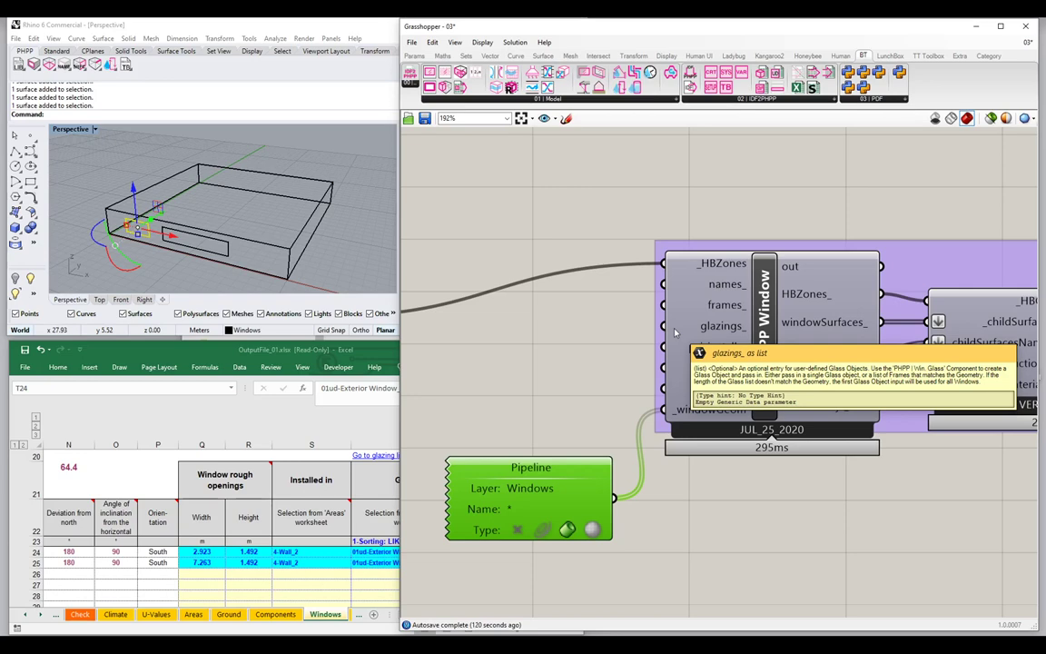
{"action": "left_click", "coordinate": [545, 99]}
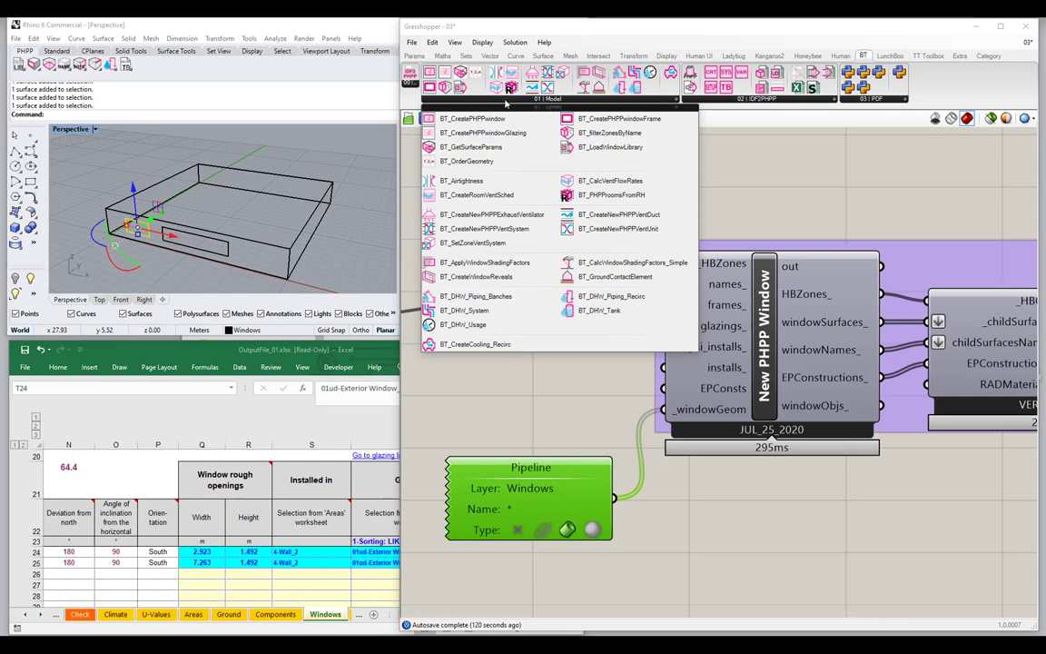
{"action": "left_click", "coordinate": [475, 134]}
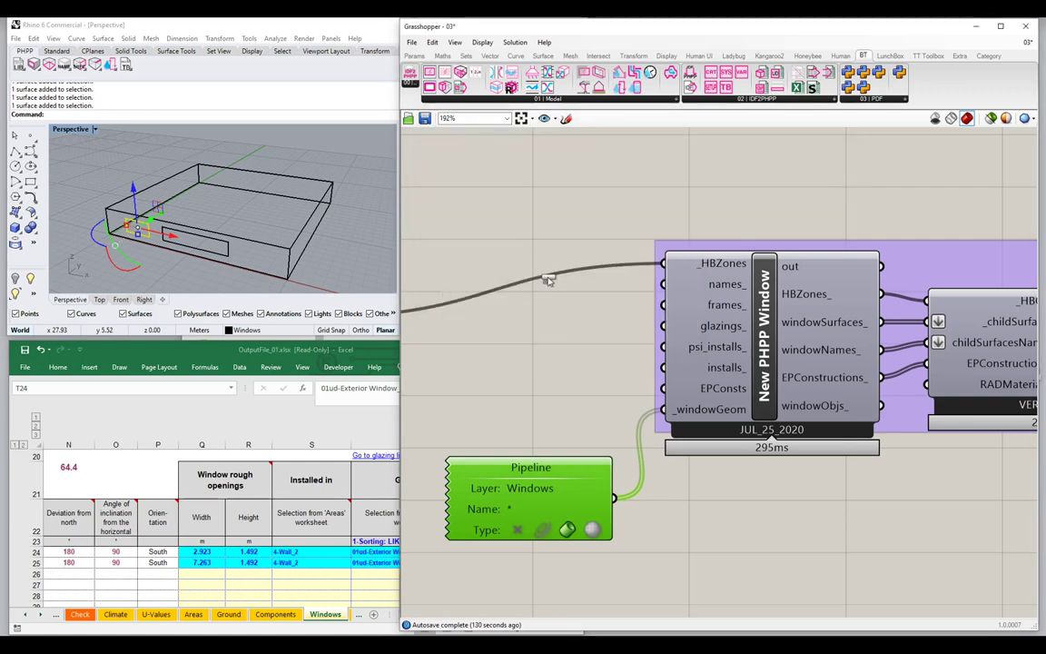
{"action": "left_click", "coordinate": [475, 296]}
Step: Make room ahead of New PHPP Window and arrange New PHPP Glazing between the zone wire and the lowered Windows pipeline
{"action": "scroll", "coordinate": [523, 259], "scroll_direction": "down", "scroll_amount": 2}
{"action": "left_click_drag", "start_coordinate": [465, 213], "coordinate": [577, 212], "text": "alt"}
{"action": "left_click_drag", "start_coordinate": [466, 298], "coordinate": [531, 298]}
{"action": "left_click_drag", "start_coordinate": [550, 449], "coordinate": [580, 525]}
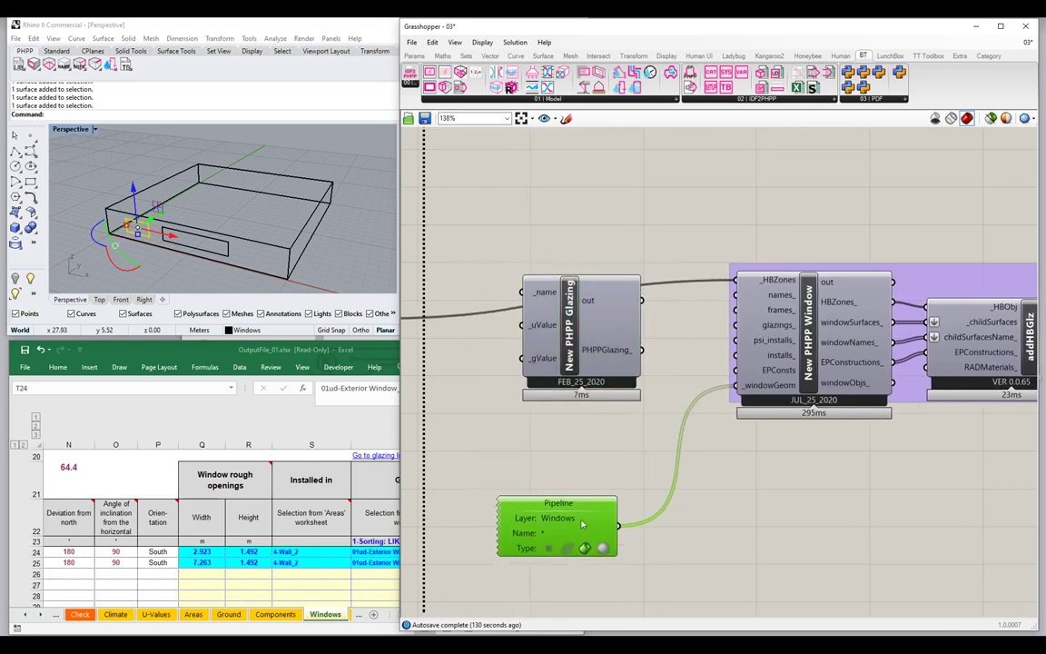
{"action": "left_click_drag", "start_coordinate": [621, 328], "coordinate": [616, 384]}
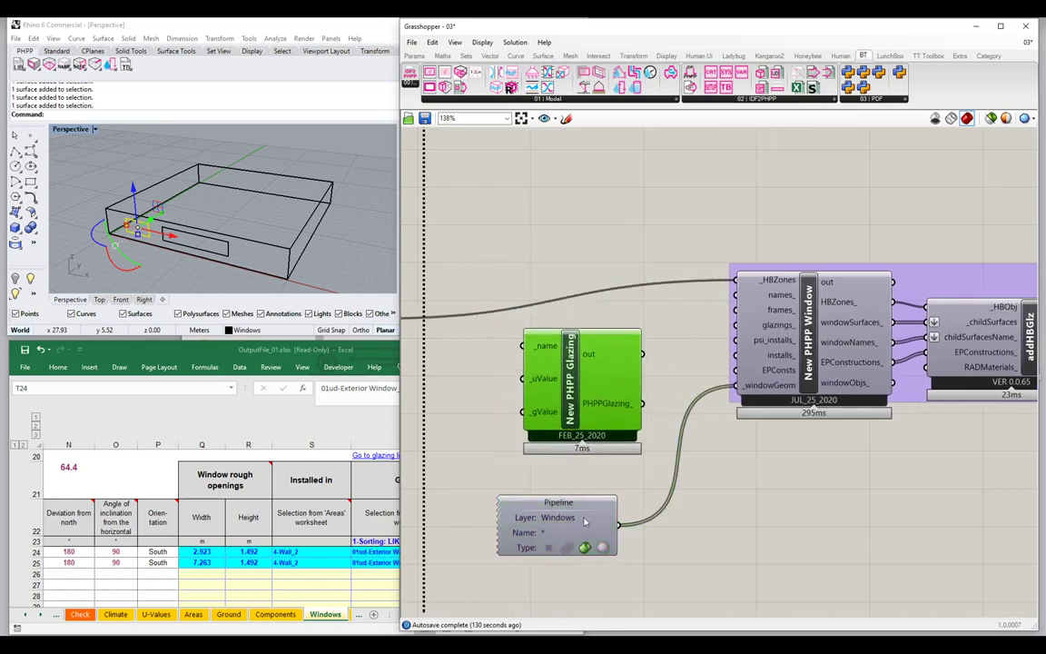
Step: Align the Windows pipeline beneath New PHPP Glazing and feed its _name input from a small panel reading GH-Glass
{"action": "left_click_drag", "start_coordinate": [563, 522], "coordinate": [591, 496]}
{"action": "left_click_drag", "start_coordinate": [609, 412], "coordinate": [617, 405]}
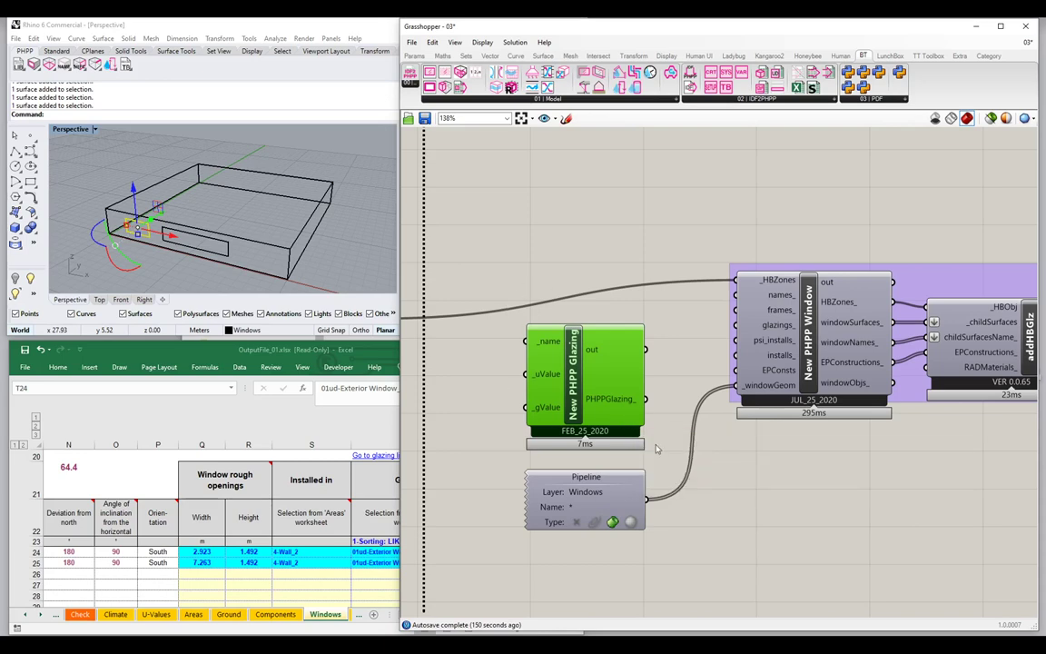
{"action": "double_click", "coordinate": [463, 338]}
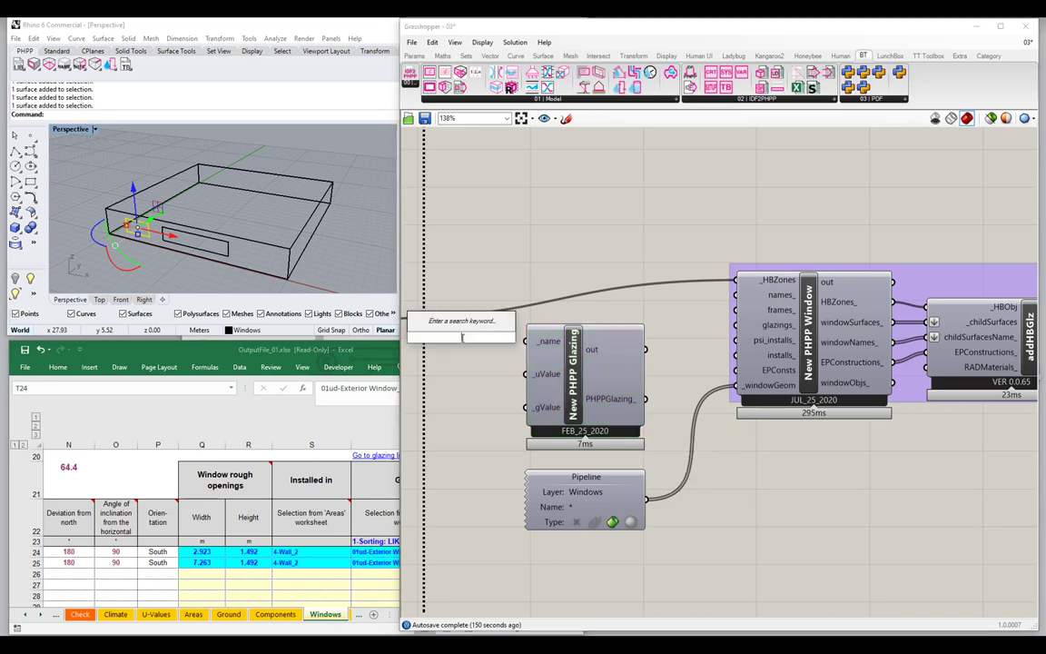
{"action": "type", "text": "\"GH-"}
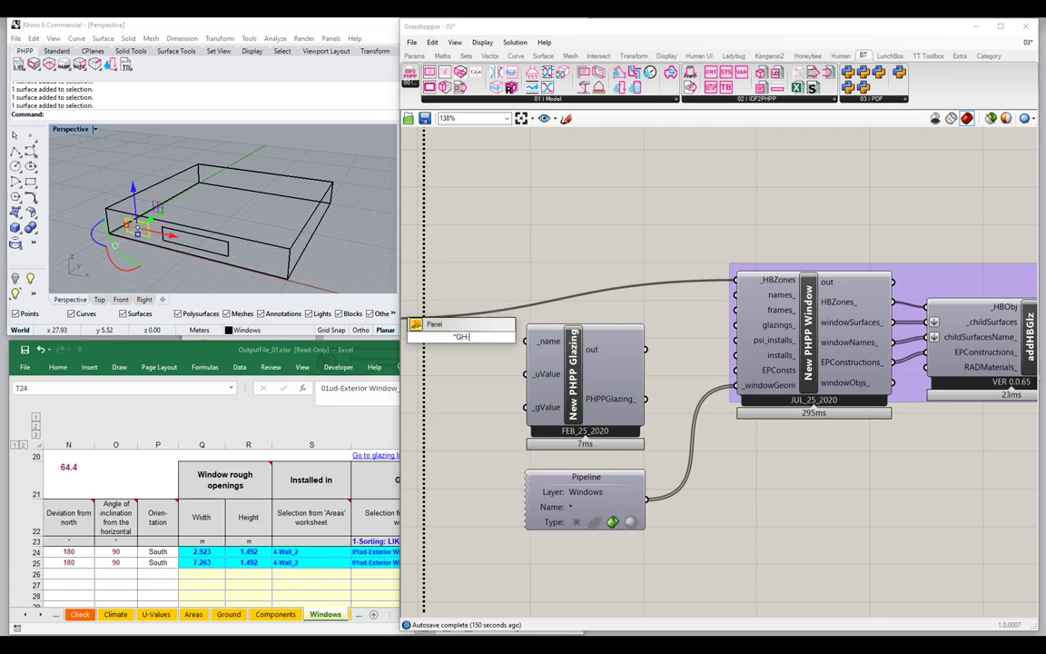
{"action": "type", "text": "Glass"}
{"action": "key", "text": "Return"}
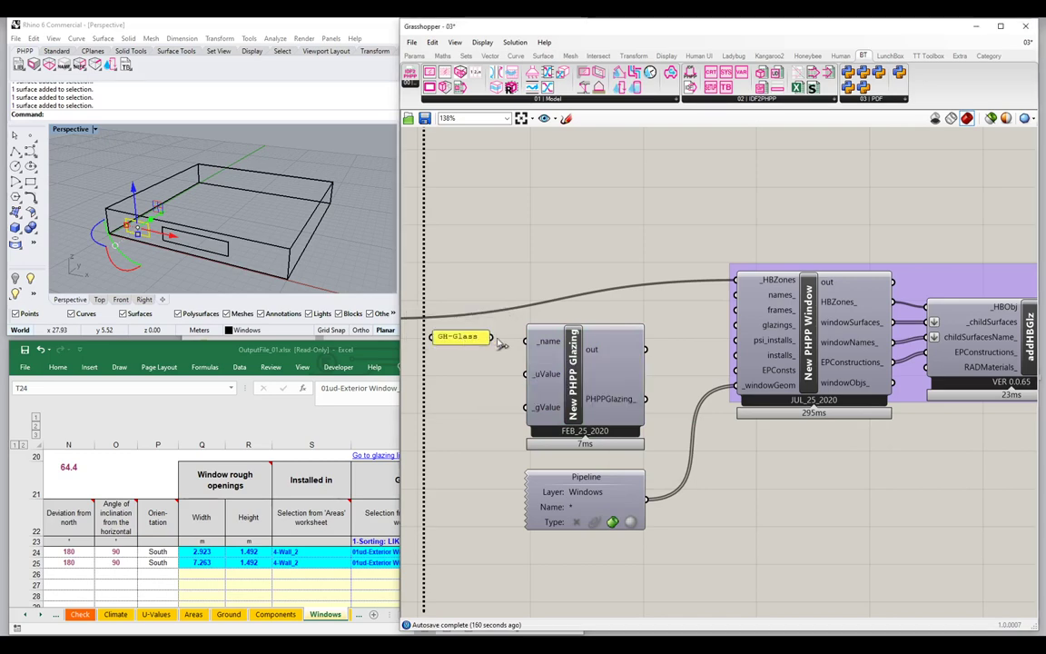
{"action": "mouse_move", "coordinate": [464, 338]}
{"action": "left_mouse_down"}
{"action": "mouse_move", "coordinate": [479, 342]}
{"action": "mouse_move", "coordinate": [476, 406]}
{"action": "mouse_move", "coordinate": [477, 348]}
{"action": "left_mouse_up"}
Step: Duplicate the GH-Glass panel below it, set the copy to 0.7, and connect it to the glazing's _uValue input
{"action": "key", "text": "ctrl+c"}
{"action": "key", "text": "ctrl+v"}
{"action": "left_click", "coordinate": [482, 404]}
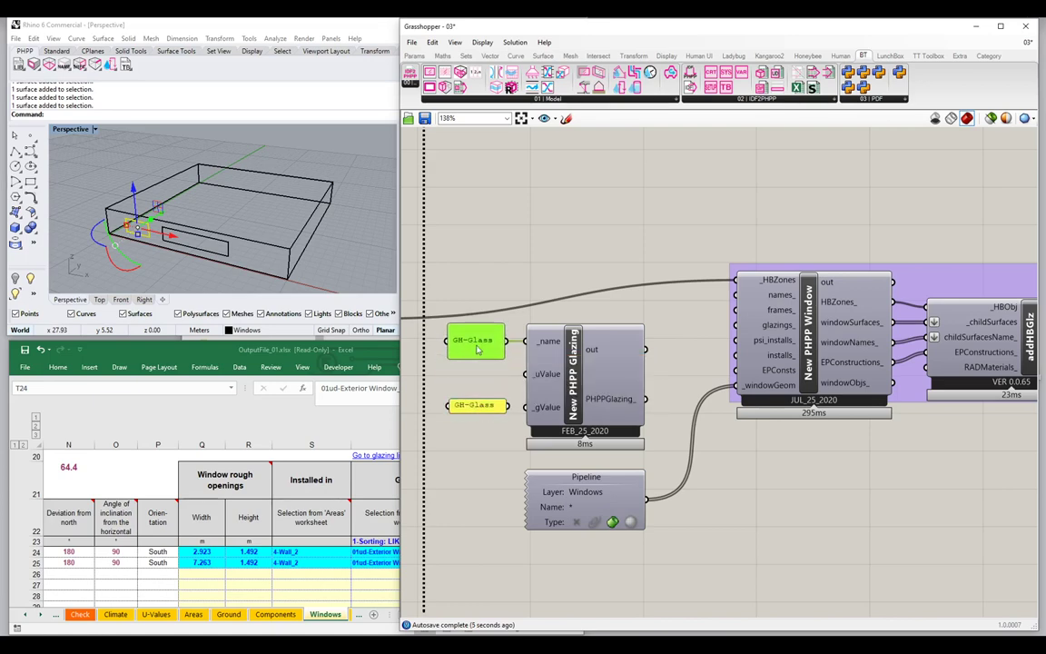
{"action": "left_click_drag", "start_coordinate": [474, 409], "coordinate": [473, 383]}
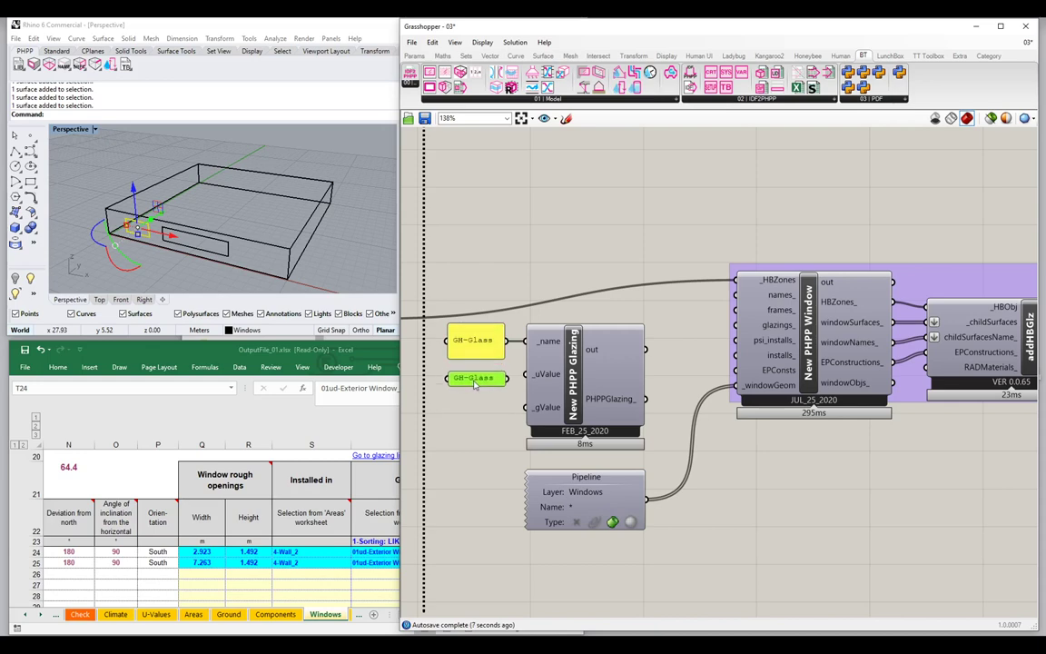
{"action": "double_click", "coordinate": [473, 380]}
{"action": "type", "text": "0.7"}
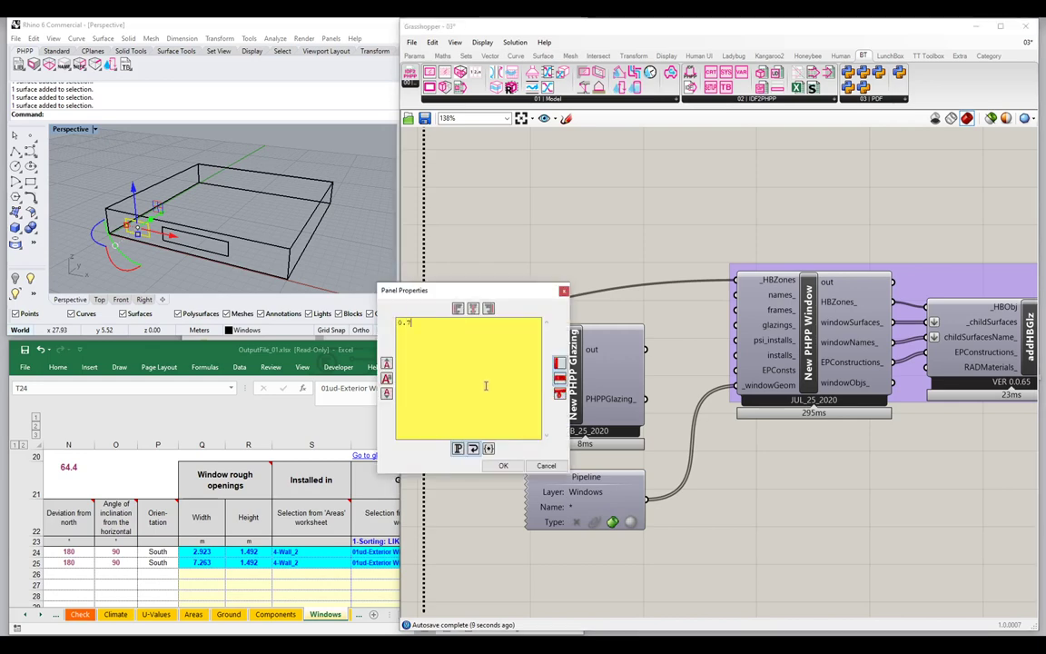
{"action": "left_click", "coordinate": [503, 464]}
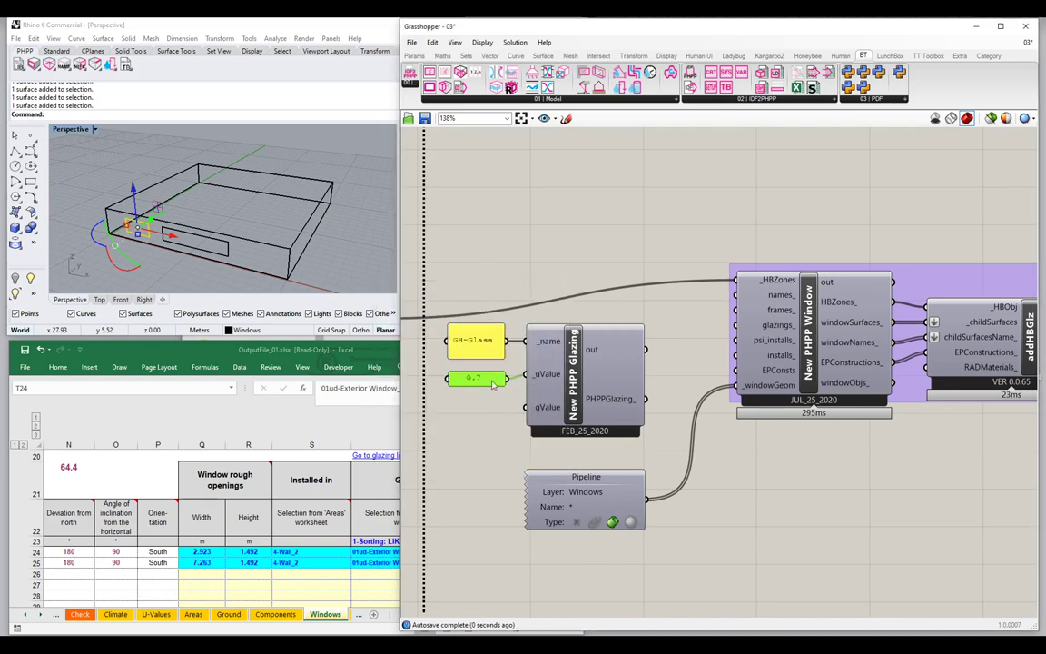
Step: Duplicate the 0.7 panel, set the copy to 0.4, and connect it to the glazing's _gValue input
{"action": "left_click_drag", "start_coordinate": [483, 377], "coordinate": [485, 413]}
{"action": "double_click", "coordinate": [485, 411]}
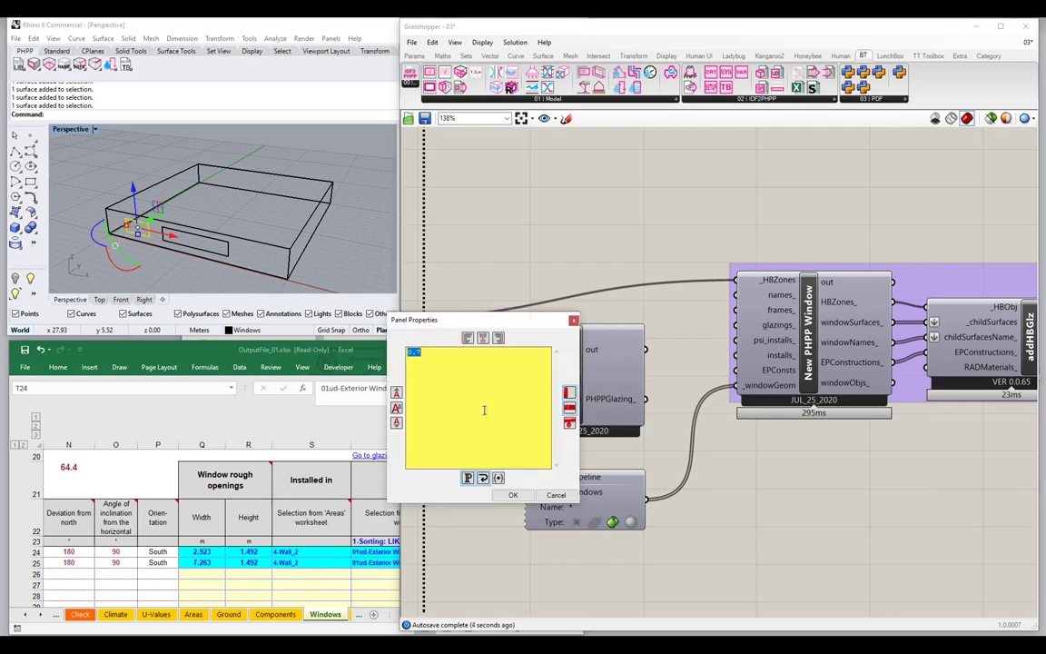
{"action": "type", "text": "0.4"}
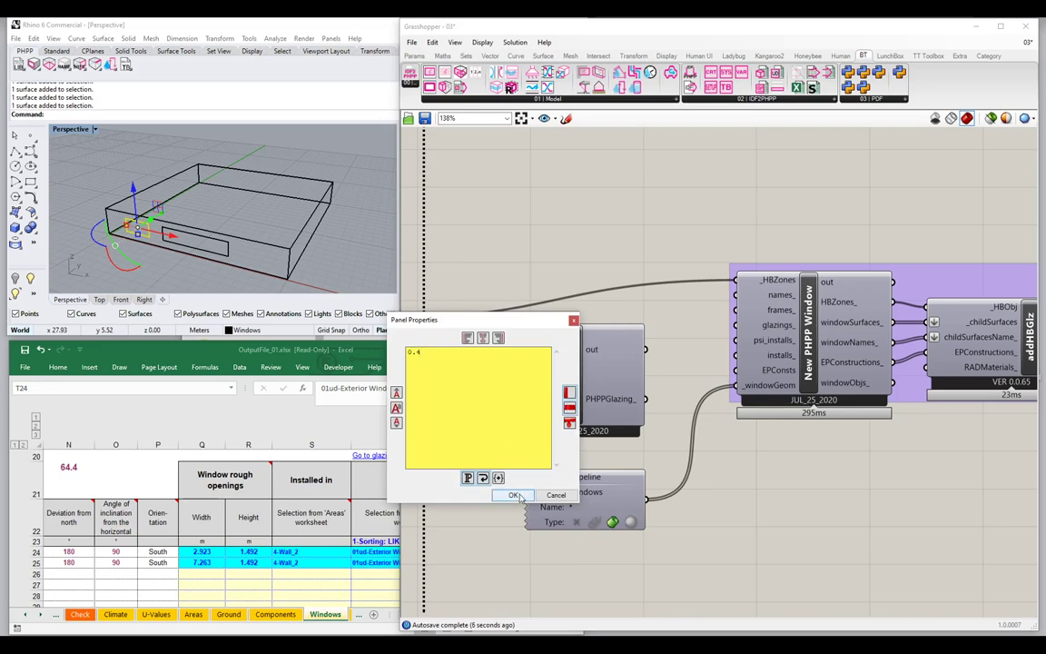
{"action": "left_click", "coordinate": [512, 495]}
{"action": "left_click_drag", "start_coordinate": [505, 407], "coordinate": [528, 406]}
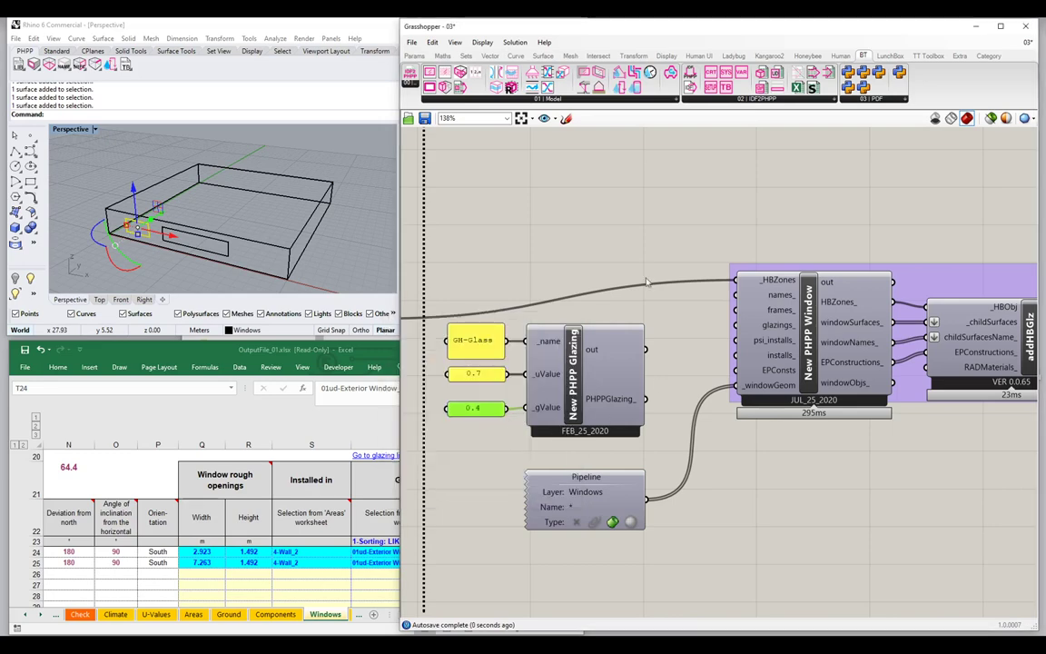
{"action": "double_click", "coordinate": [632, 227]}
{"action": "key", "text": "Return"}
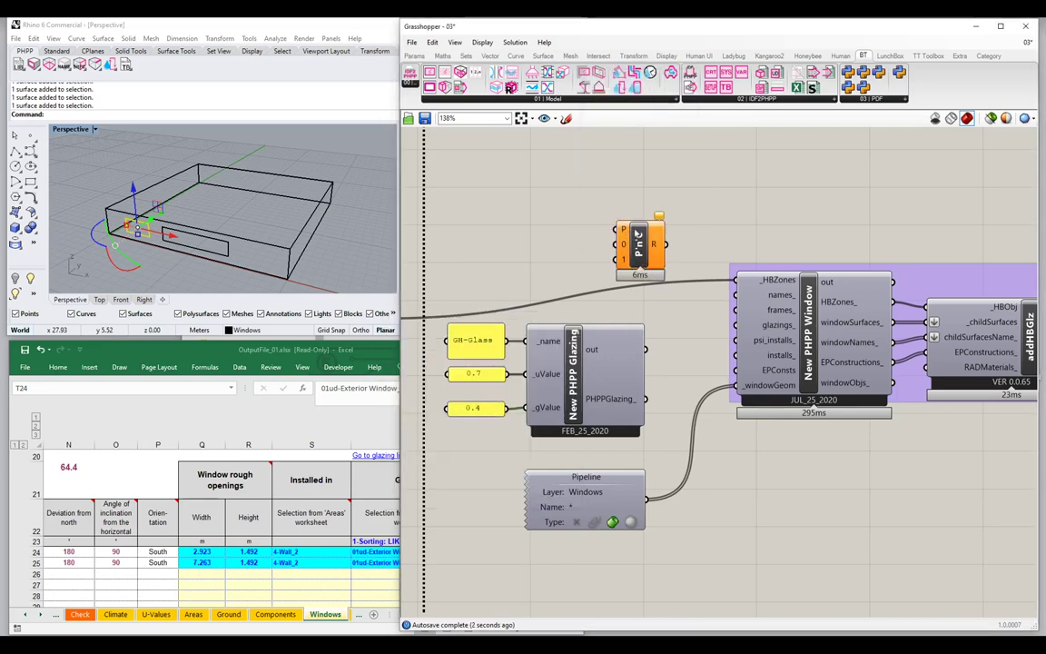
{"action": "key", "text": "Delete"}
Step: Add a panel above New PHPP Glazing, connect the PHPPGlazing_ output to it, and widen it to show the text on one line
{"action": "double_click", "coordinate": [634, 230]}
{"action": "type", "text": "panel"}
{"action": "key", "text": "Return"}
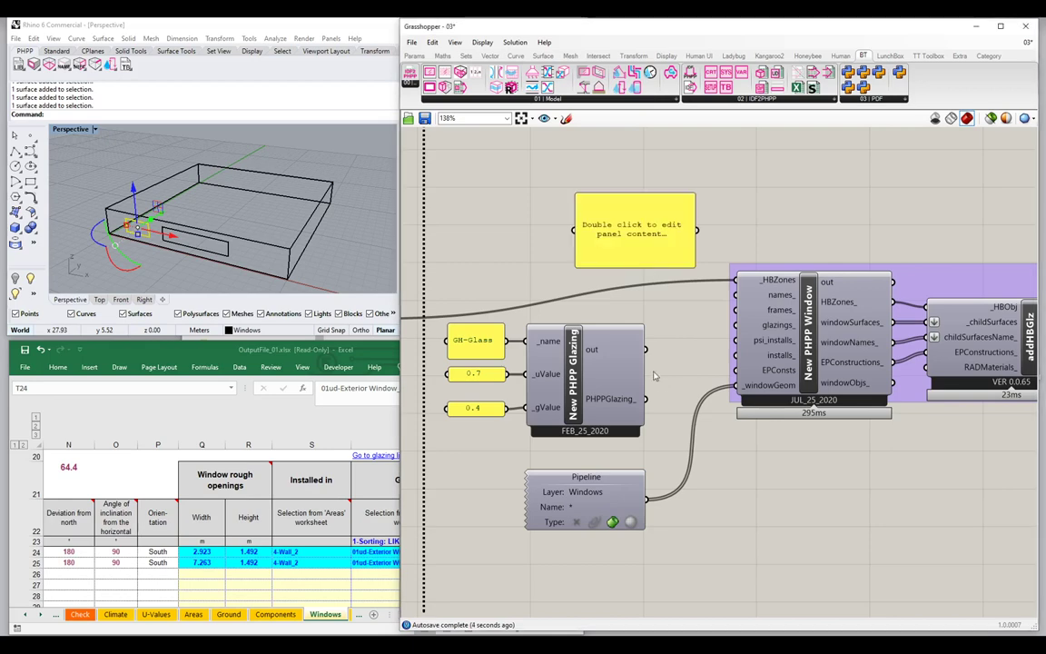
{"action": "left_click_drag", "start_coordinate": [644, 348], "coordinate": [573, 229]}
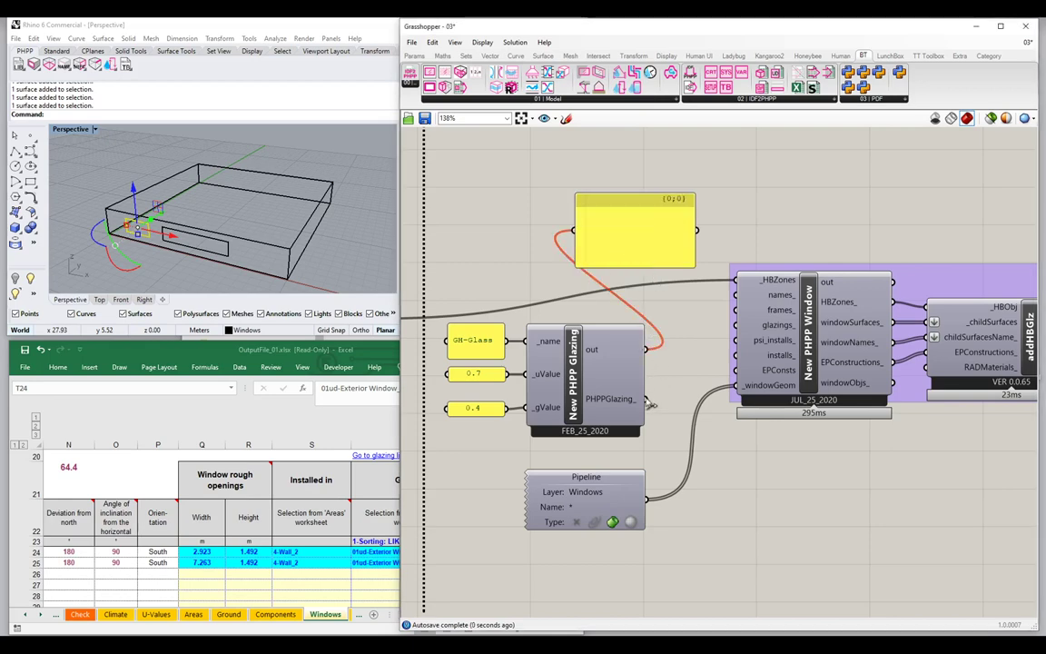
{"action": "left_click_drag", "start_coordinate": [647, 399], "coordinate": [573, 229]}
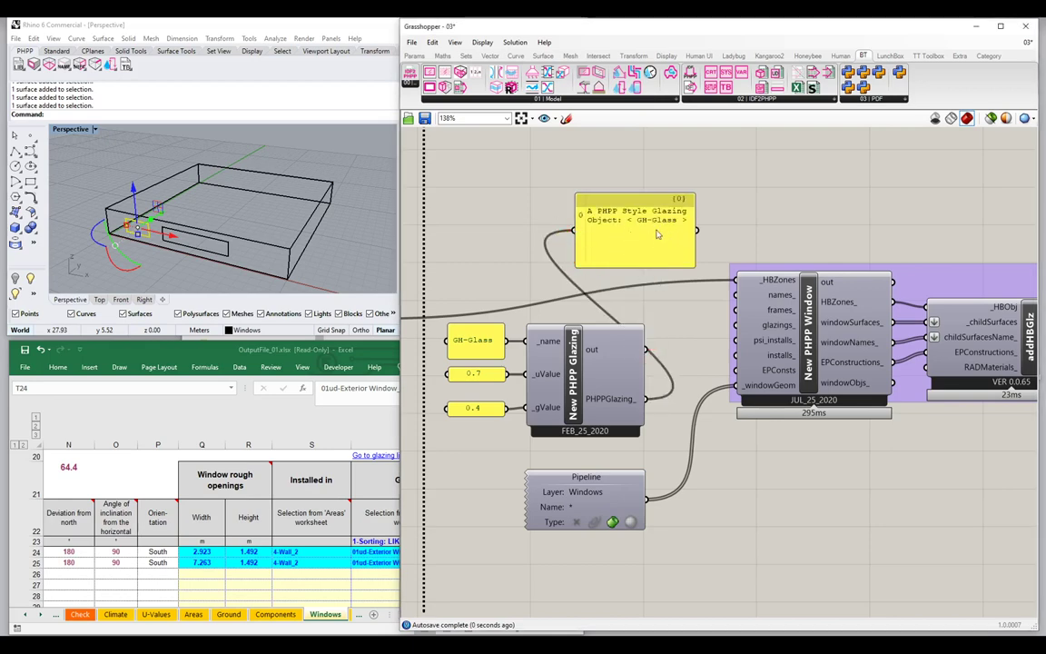
{"action": "left_click_drag", "start_coordinate": [694, 267], "coordinate": [863, 242]}
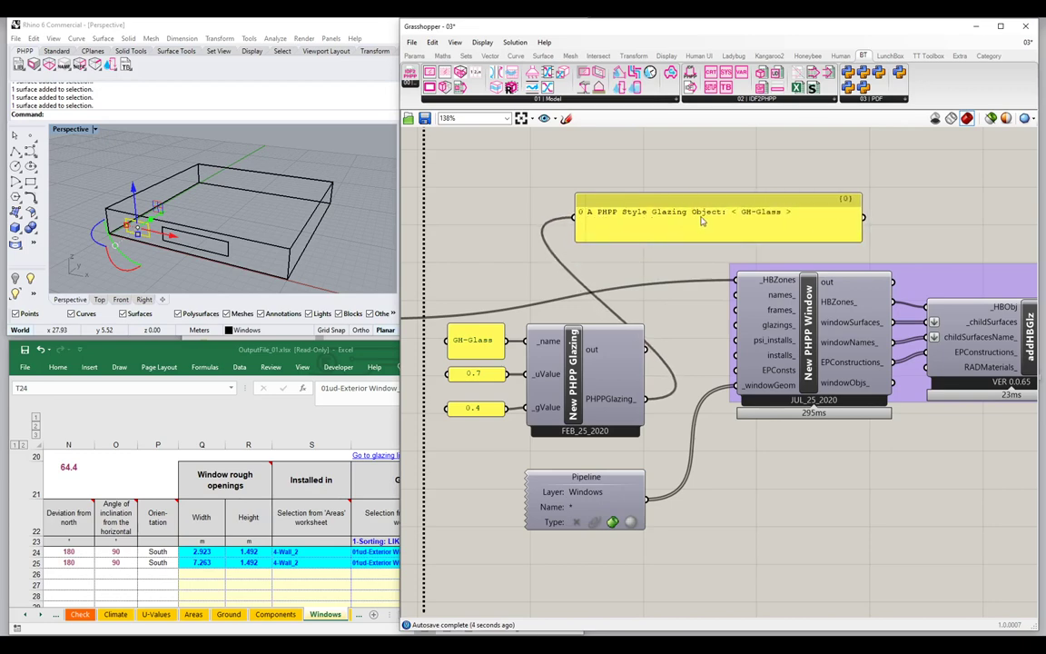
Step: Move the preview panel slightly higher and connect PHPPGlazing_ to the glazings_ input of New PHPP Window
{"action": "left_click", "coordinate": [551, 379]}
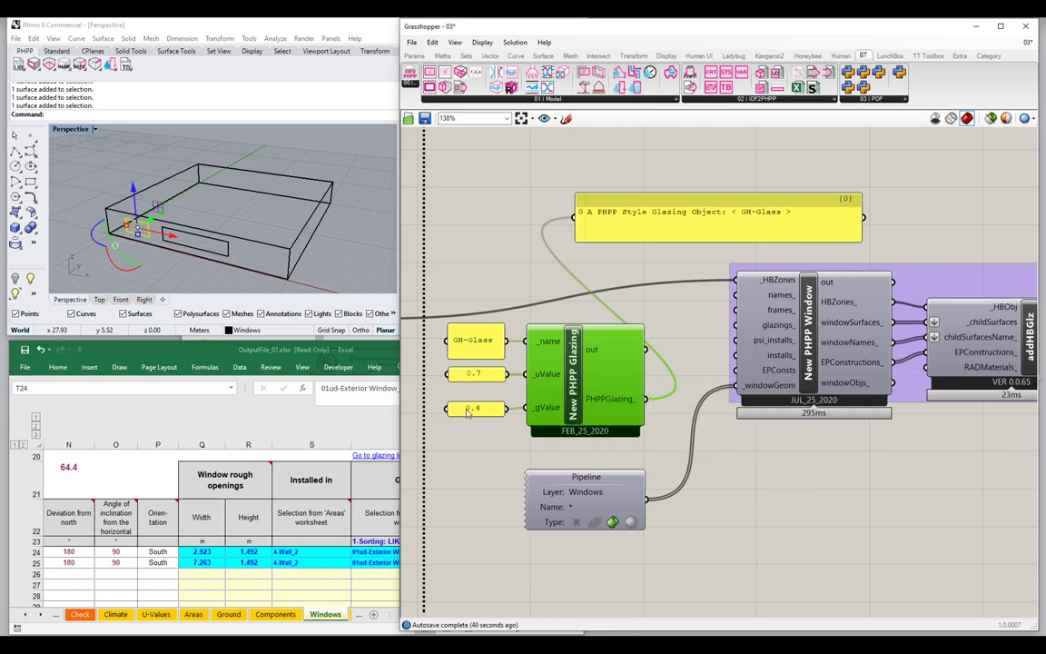
{"action": "left_click", "coordinate": [423, 373]}
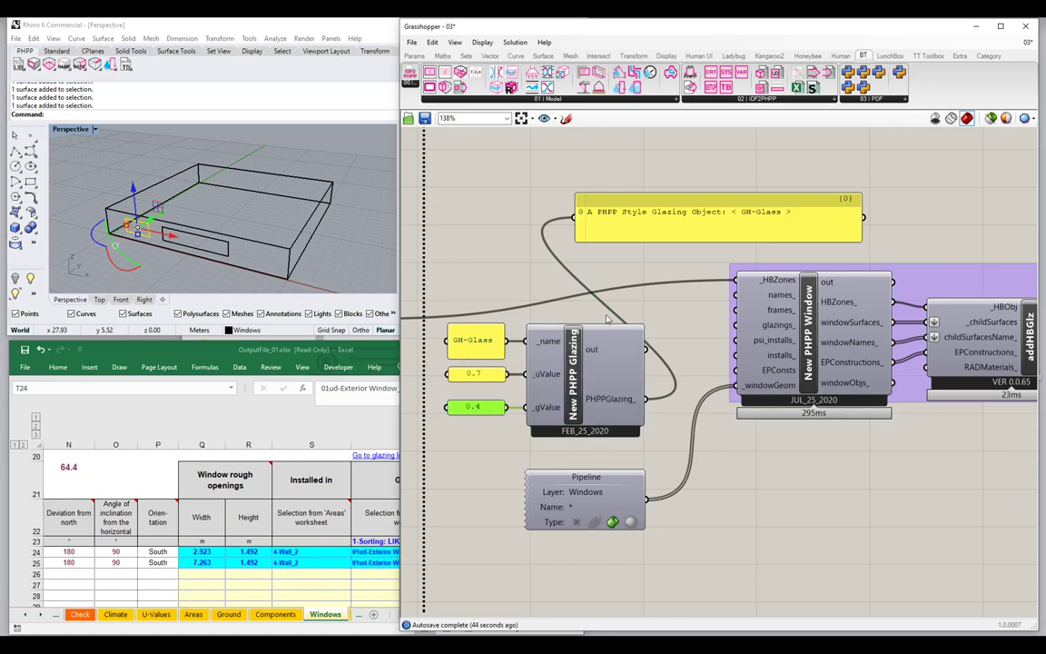
{"action": "left_click_drag", "start_coordinate": [673, 232], "coordinate": [663, 207]}
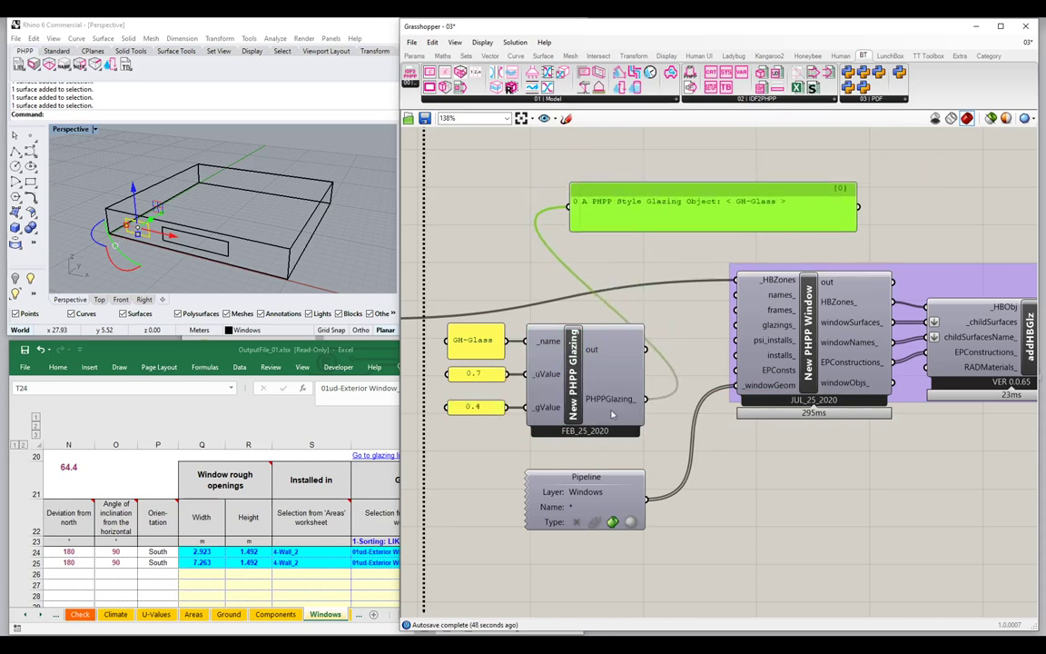
{"action": "left_click_drag", "start_coordinate": [637, 403], "coordinate": [734, 325]}
Step: Switch to the PHPP workbook, maximize it, and examine the glazing in Windows and its Components entry, narrowing the glazing Description column
{"action": "left_click", "coordinate": [370, 587]}
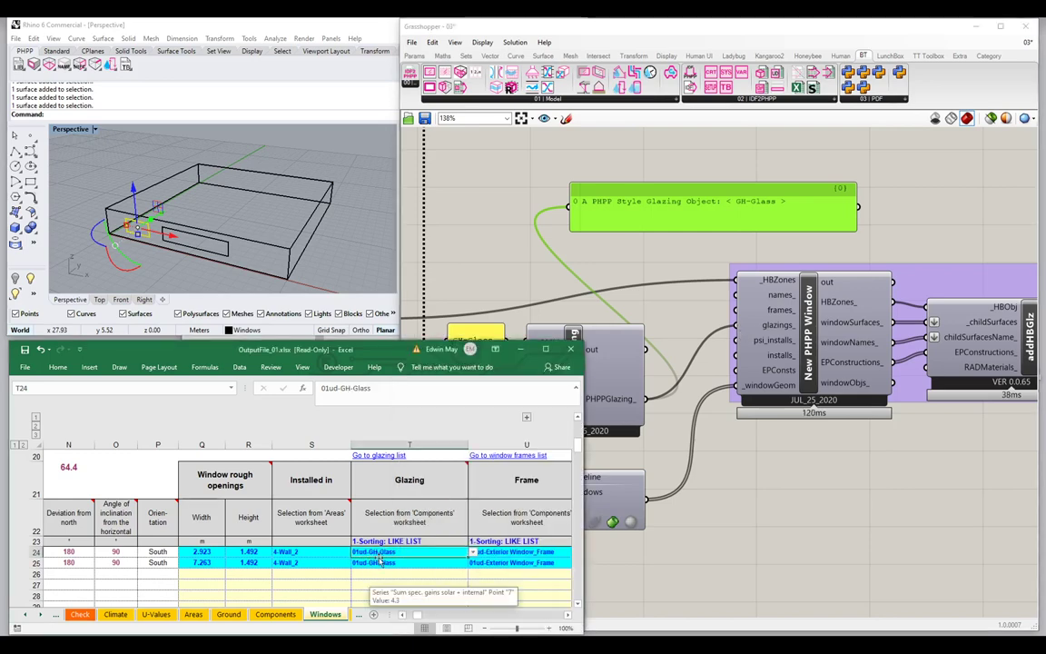
{"action": "double_click", "coordinate": [395, 350]}
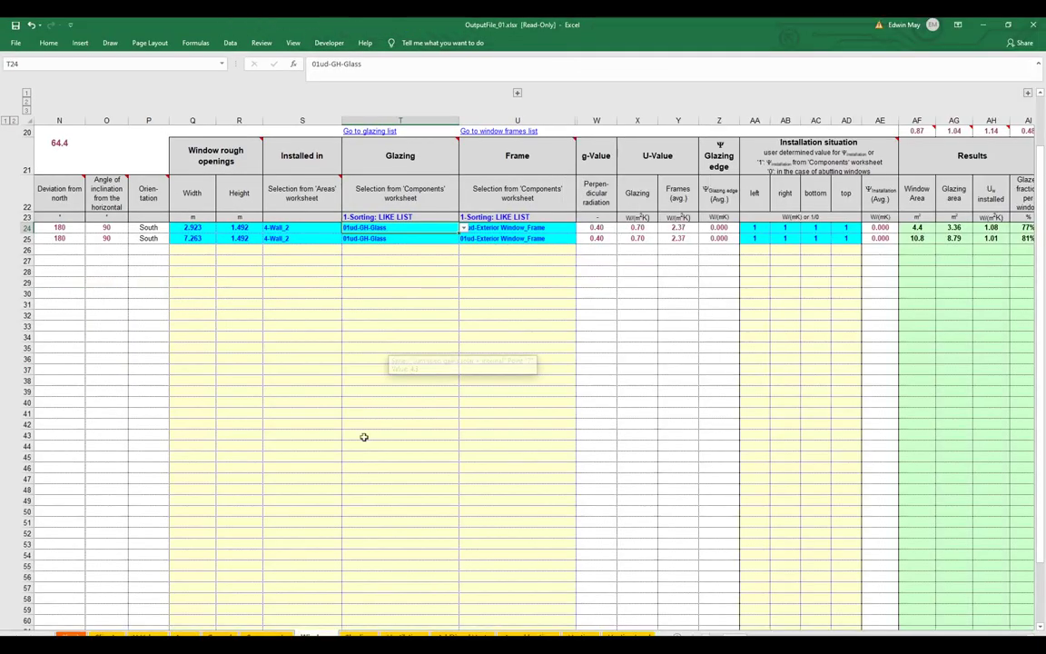
{"action": "left_click", "coordinate": [266, 635]}
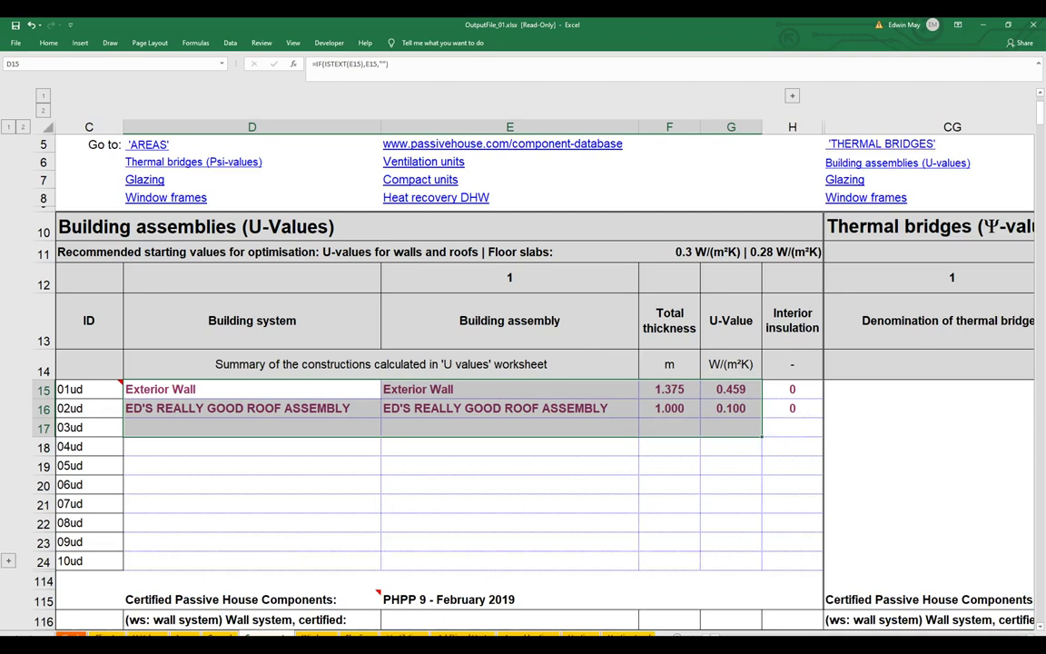
{"action": "left_click_drag", "start_coordinate": [676, 636], "coordinate": [705, 637]}
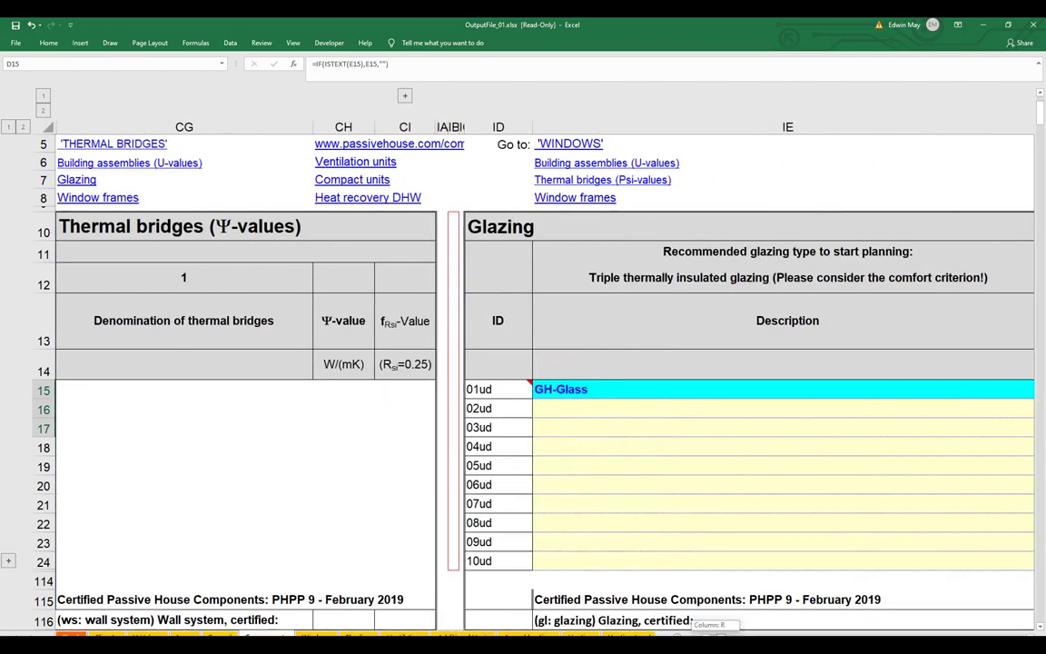
{"action": "scroll", "coordinate": [523, 363], "scroll_direction": "right", "scroll_amount": 3}
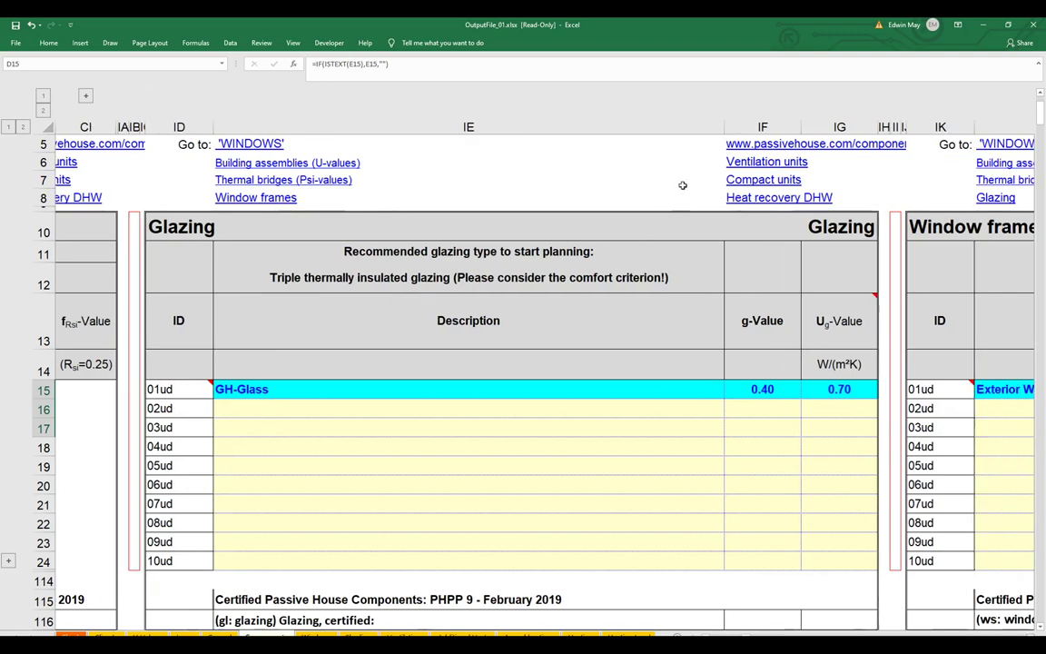
{"action": "left_click_drag", "start_coordinate": [723, 127], "coordinate": [322, 127]}
{"action": "left_click", "coordinate": [241, 389]}
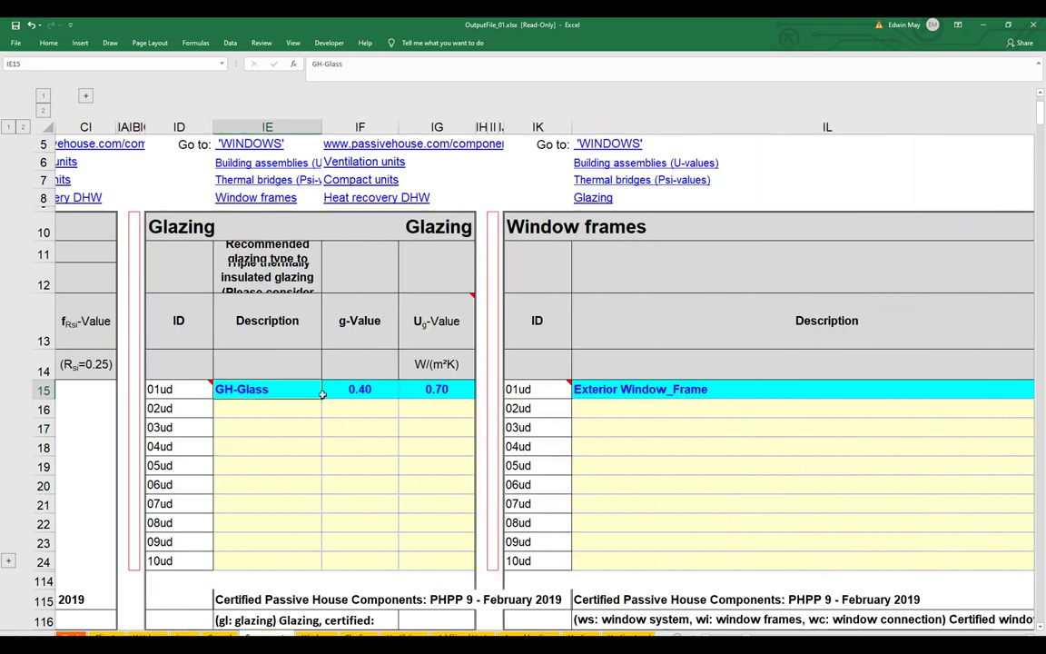
{"action": "left_click", "coordinate": [361, 387]}
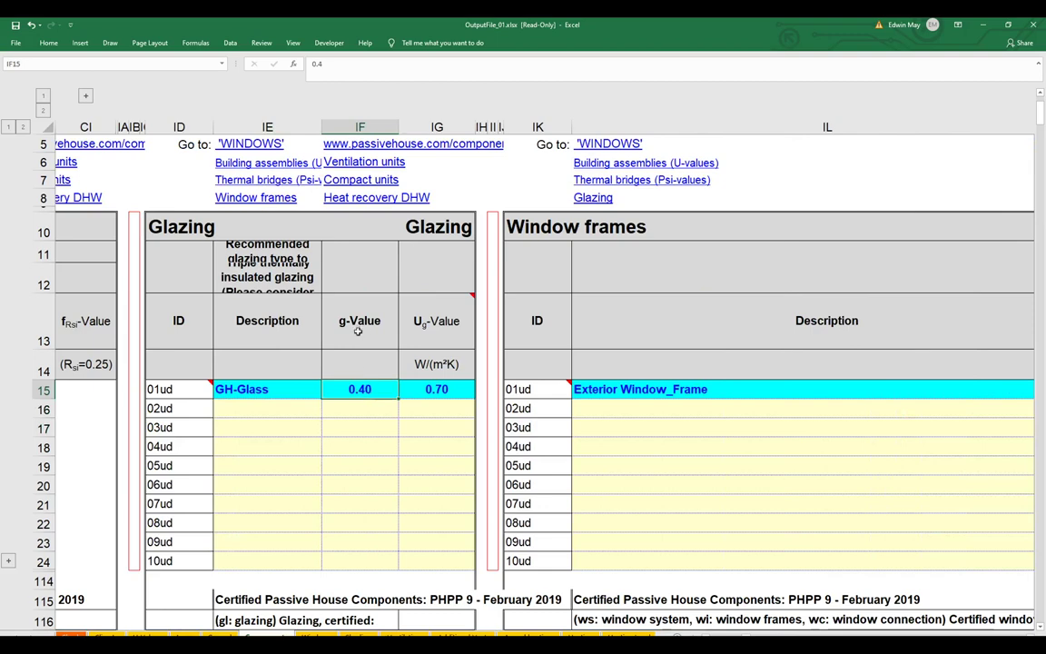
{"action": "left_click", "coordinate": [463, 389]}
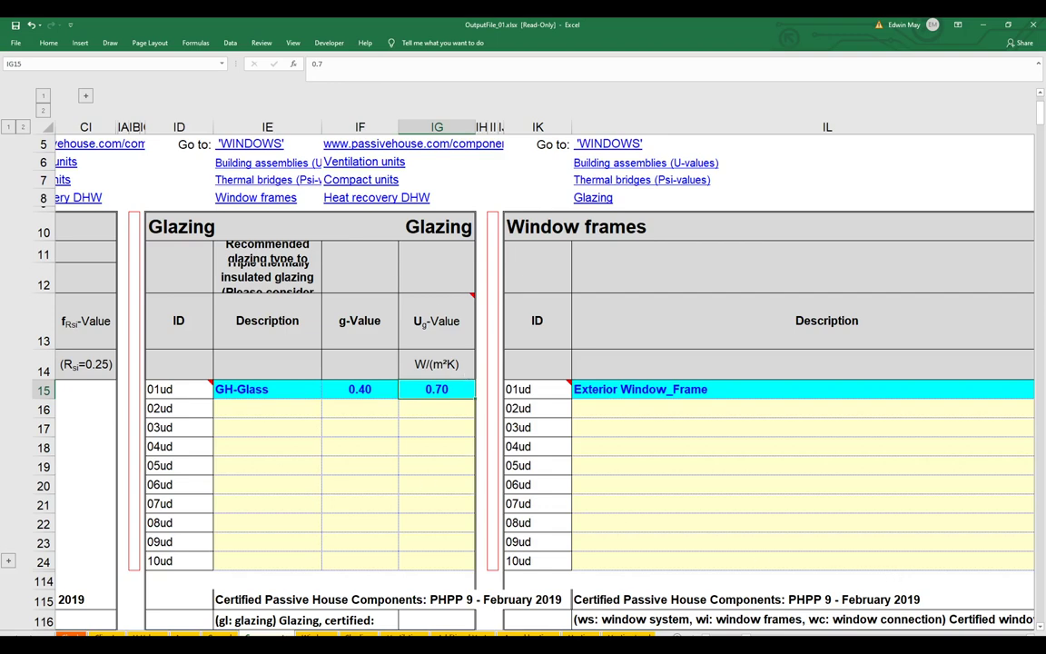
Step: Narrow the Window frames Description column and examine the Exterior Window_Frame entry's U-values and frame widths
{"action": "scroll", "coordinate": [998, 128], "scroll_direction": "right", "scroll_amount": 3}
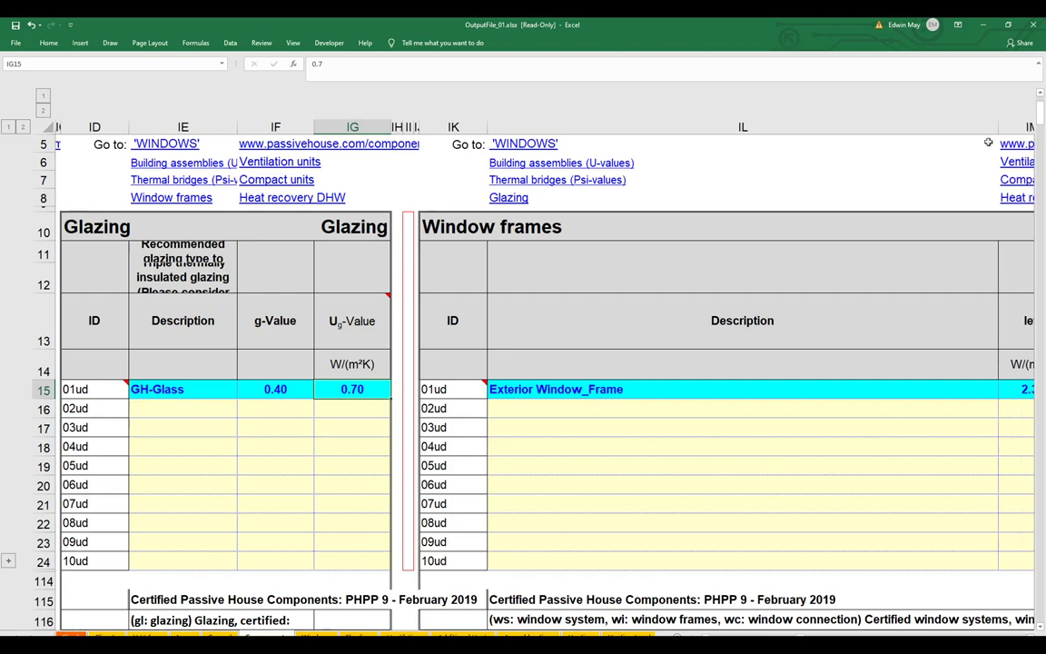
{"action": "left_click_drag", "start_coordinate": [997, 128], "coordinate": [644, 128]}
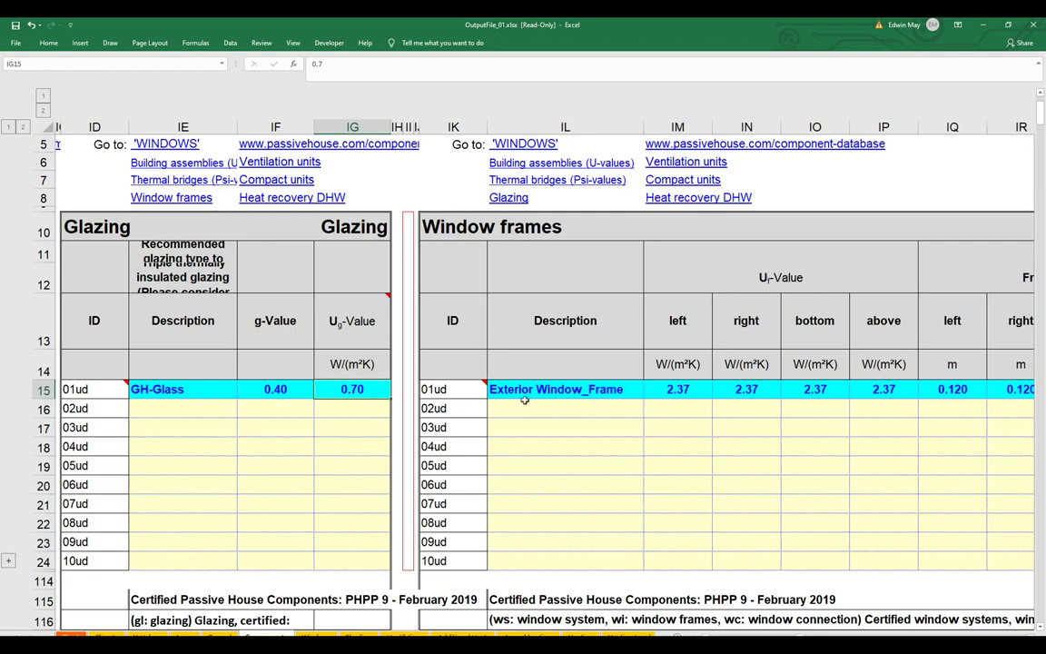
{"action": "left_click_drag", "start_coordinate": [525, 400], "coordinate": [955, 398]}
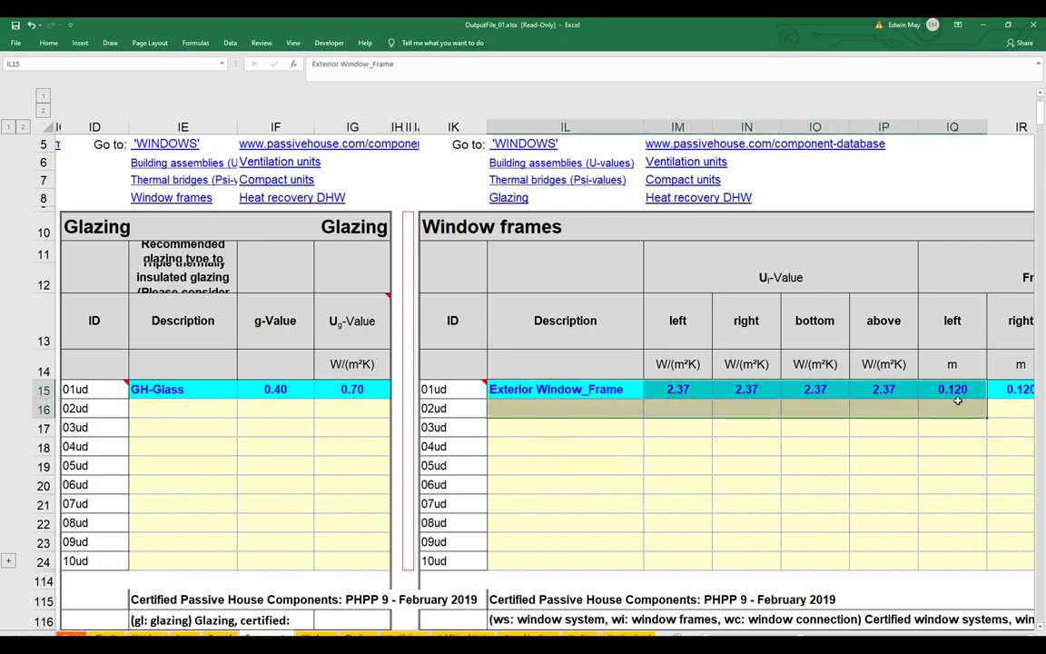
{"action": "left_click", "coordinate": [680, 389]}
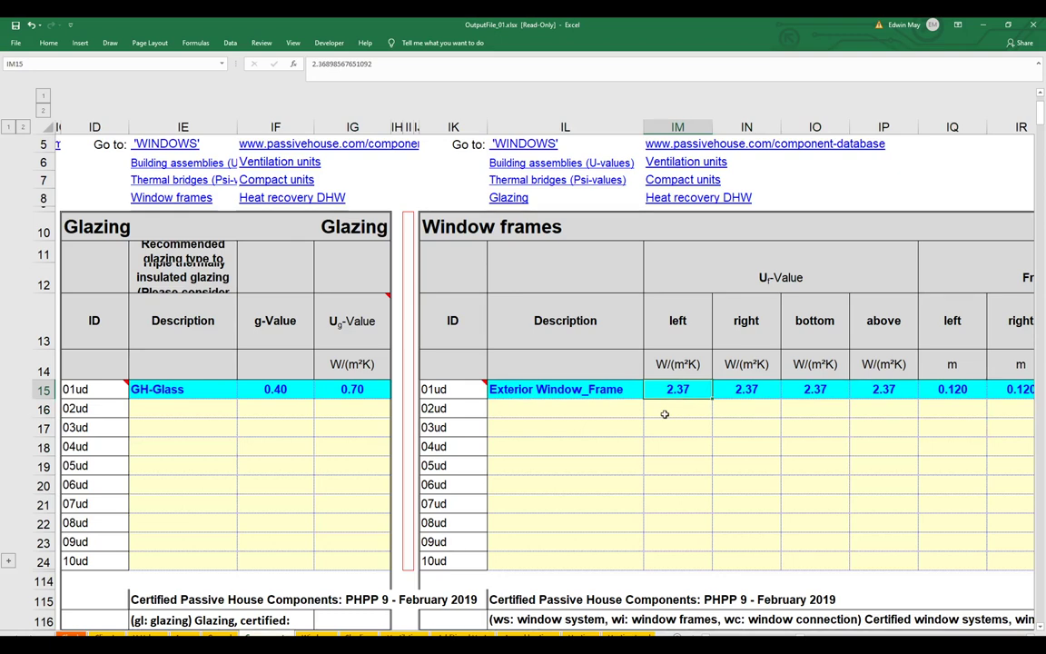
{"action": "left_click", "coordinate": [380, 389]}
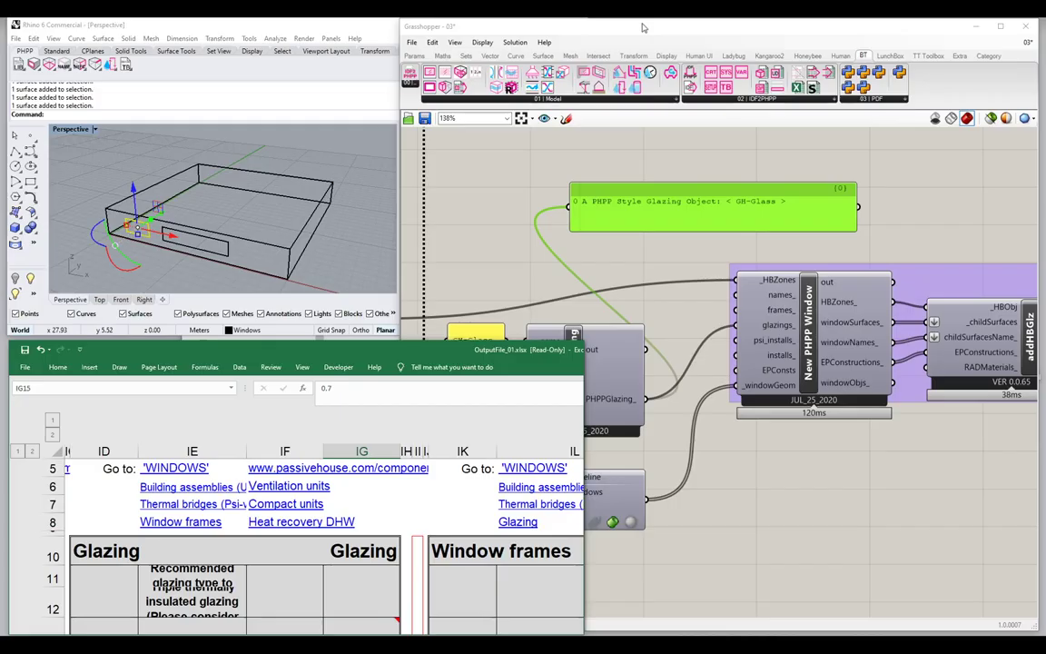
Step: Restore the workbook's size, return to Grasshopper, remove the preview panel, and move the glazing component with its panels above the zone wire
{"action": "key", "text": "super+Down"}
{"action": "left_click", "coordinate": [660, 340]}
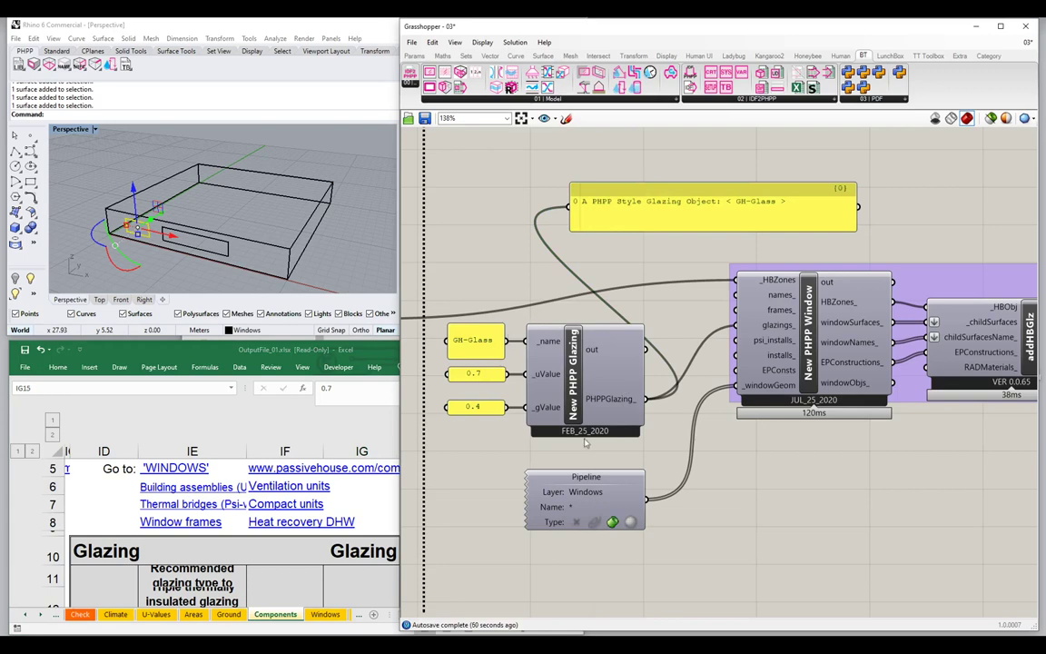
{"action": "scroll", "coordinate": [585, 442], "scroll_direction": "down", "scroll_amount": 3}
{"action": "left_click_drag", "start_coordinate": [621, 448], "coordinate": [504, 222]}
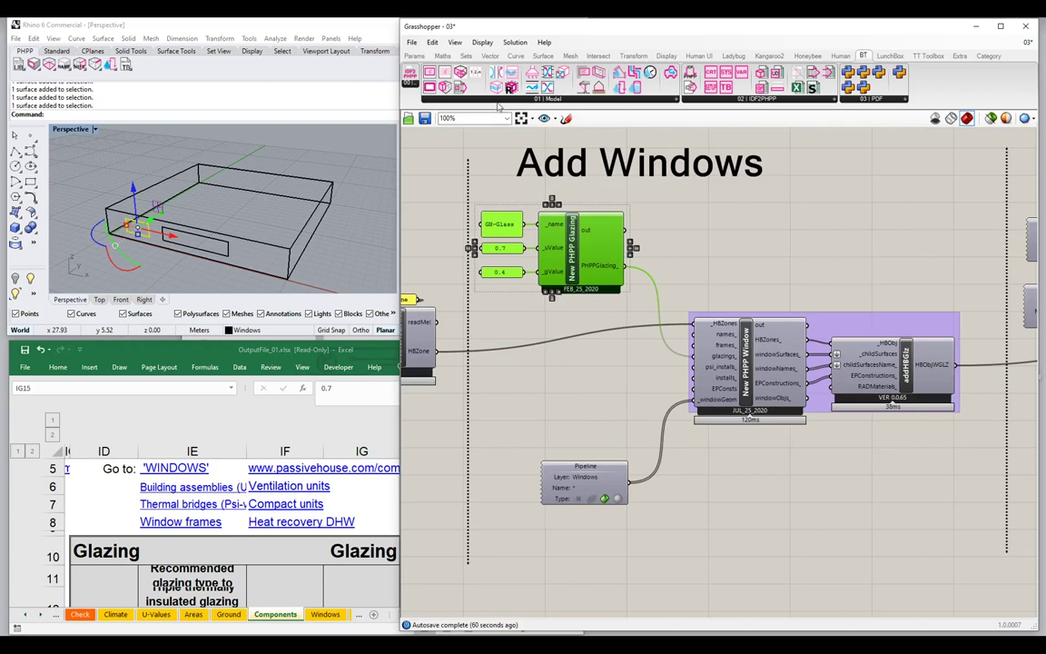
Step: Place a New PHPP Frame component below the glazing component, examine its inputs, and delete it
{"action": "left_click", "coordinate": [497, 100]}
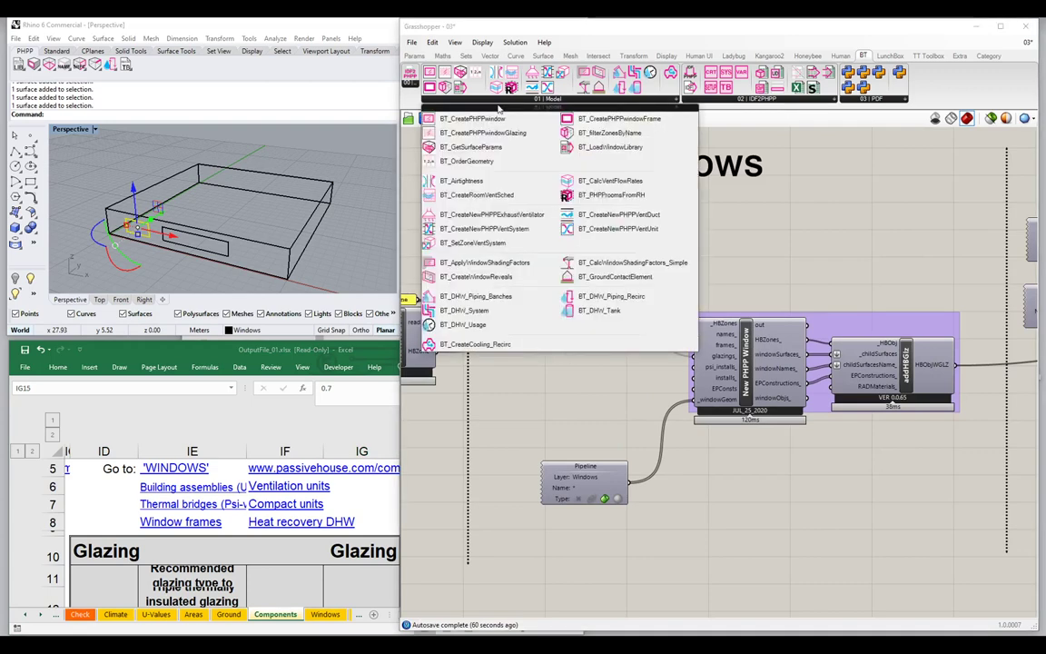
{"action": "left_click", "coordinate": [640, 123]}
{"action": "left_click", "coordinate": [577, 393]}
{"action": "scroll", "coordinate": [577, 393], "scroll_direction": "up", "scroll_amount": 1}
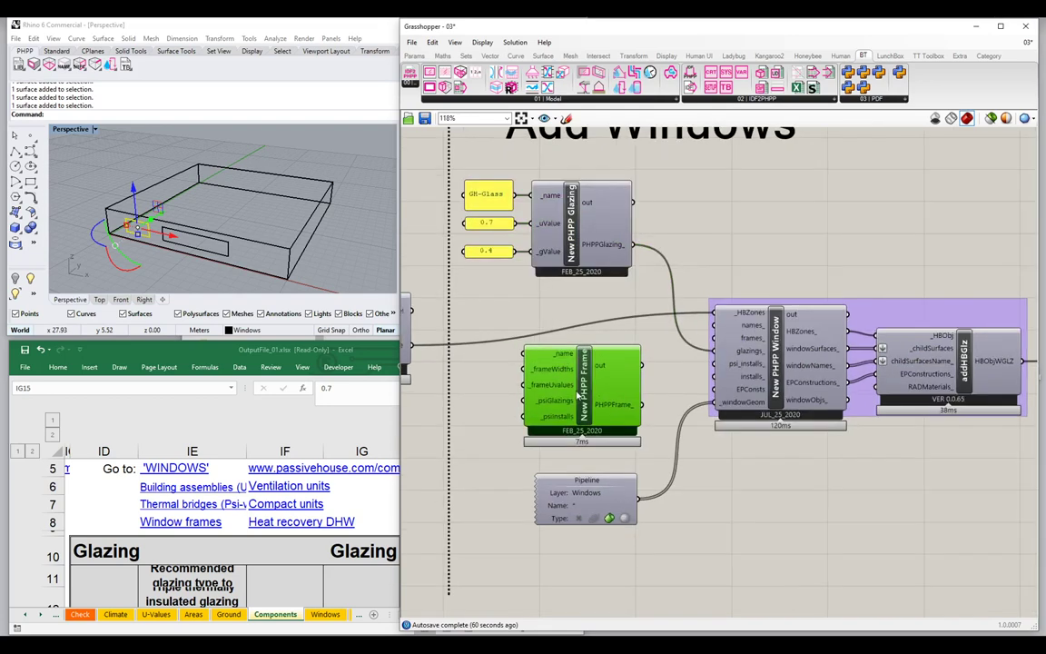
{"action": "left_click_drag", "start_coordinate": [563, 389], "coordinate": [570, 390]}
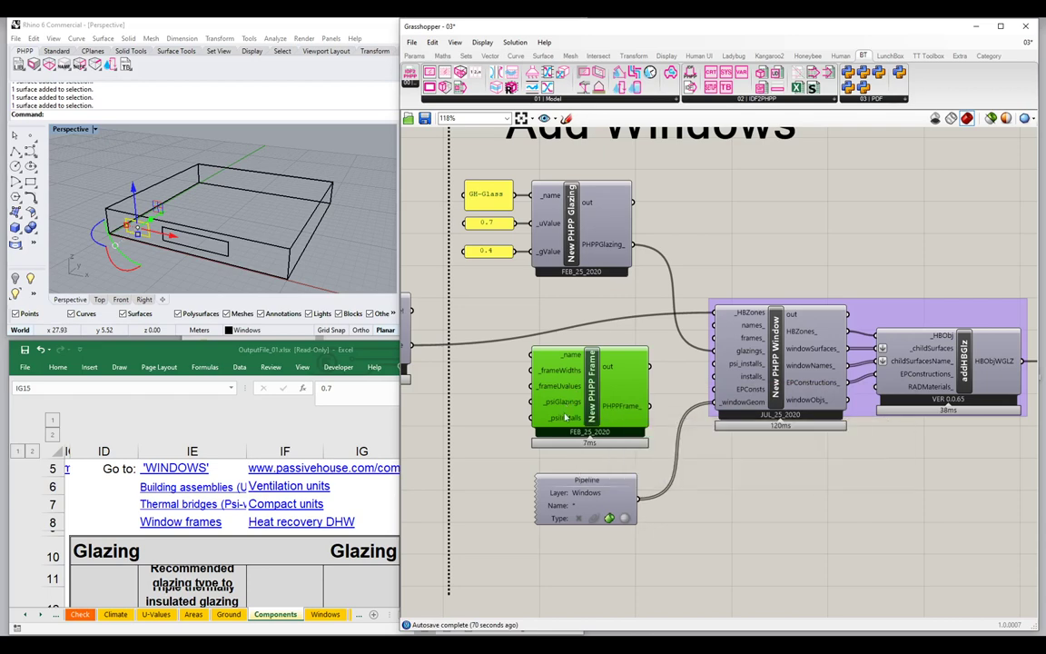
{"action": "left_click_drag", "start_coordinate": [650, 405], "coordinate": [599, 363]}
{"action": "key", "text": "Delete"}
Step: Move the Windows geometry pipeline next to New PHPP Window and delete the New PHPP Glazing component with its three panels
{"action": "right_click_drag", "start_coordinate": [608, 316], "coordinate": [612, 378]}
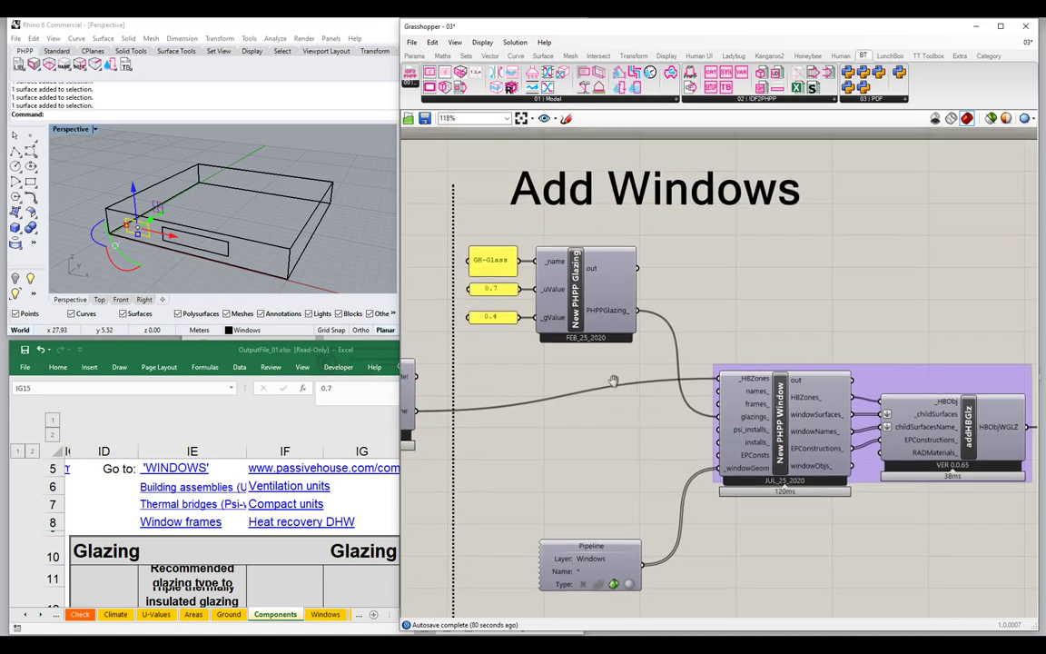
{"action": "left_click_drag", "start_coordinate": [629, 571], "coordinate": [660, 503]}
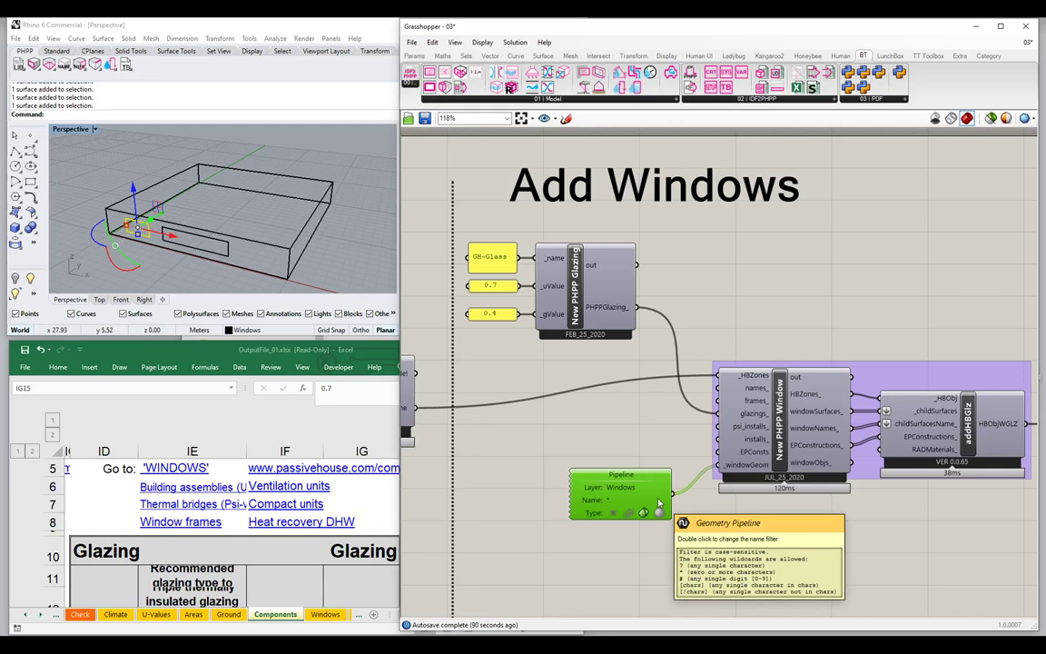
{"action": "left_click_drag", "start_coordinate": [660, 489], "coordinate": [666, 470]}
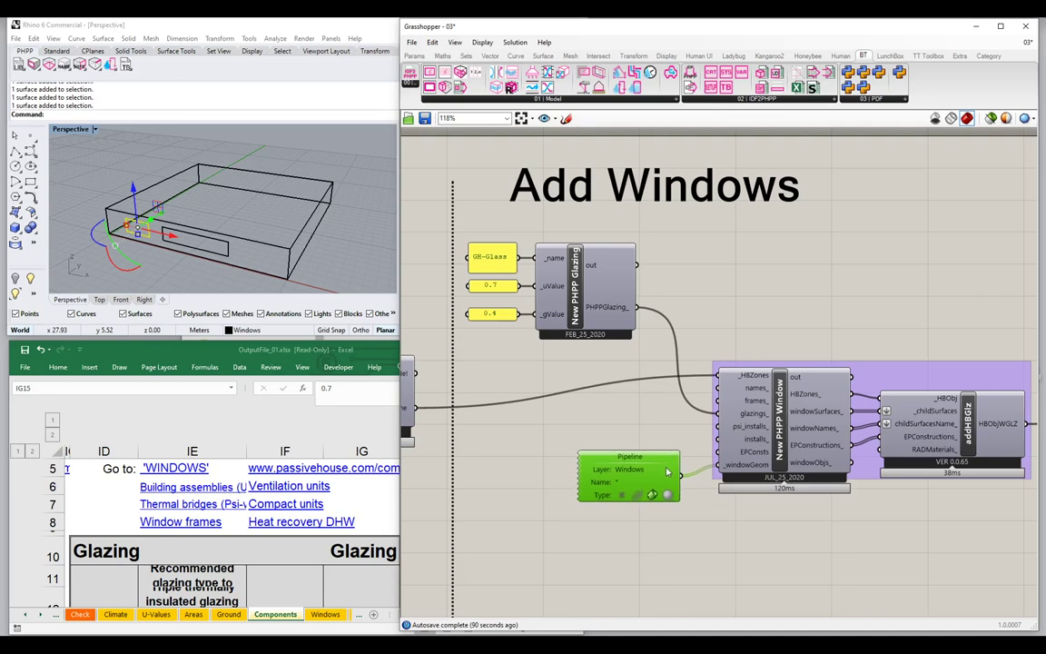
{"action": "left_click_drag", "start_coordinate": [557, 318], "coordinate": [487, 245]}
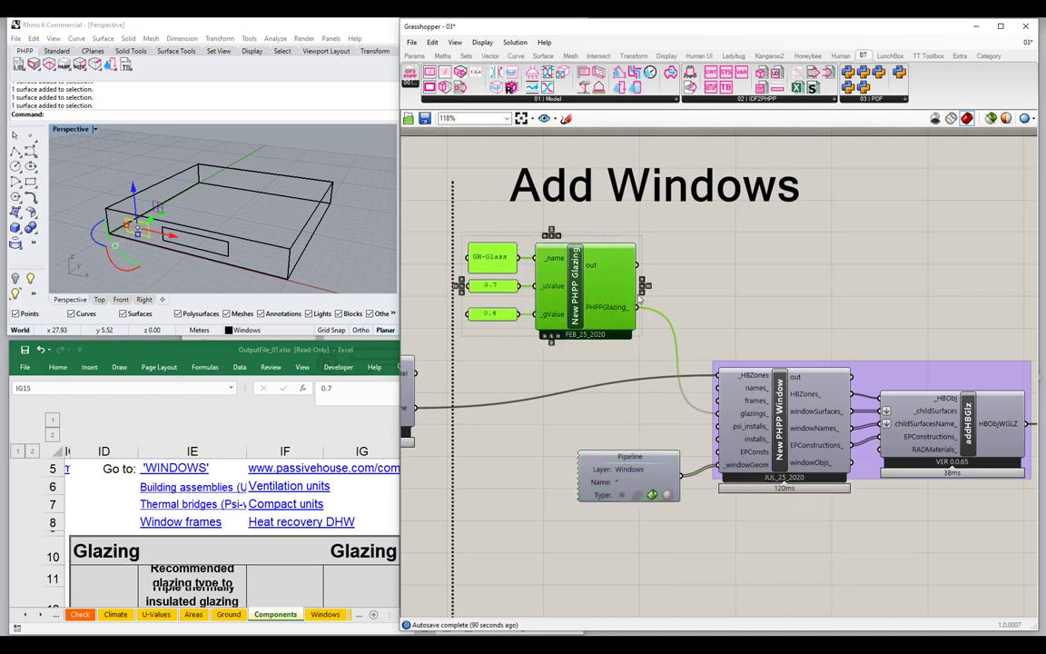
{"action": "key", "text": "Delete"}
Step: Shift the geometry pipeline and the grouped New PHPP Window and addHBGlz components slightly closer to the zone component
{"action": "scroll", "coordinate": [634, 298], "scroll_direction": "down", "scroll_amount": 1}
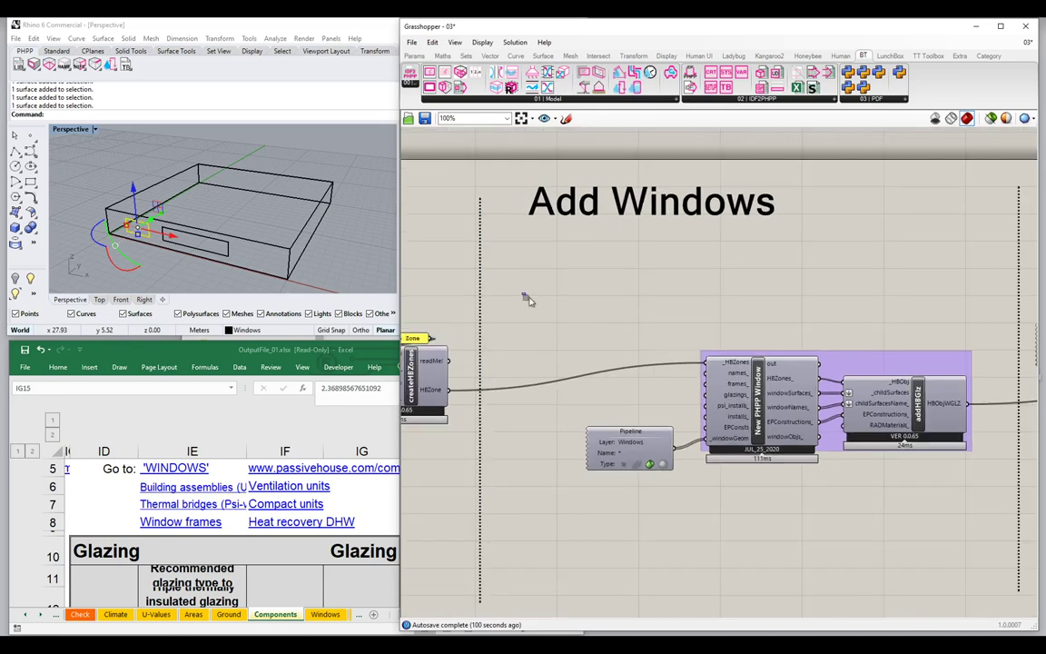
{"action": "left_click_drag", "start_coordinate": [528, 296], "coordinate": [969, 551]}
{"action": "left_click_drag", "start_coordinate": [911, 379], "coordinate": [860, 369]}
{"action": "left_click", "coordinate": [767, 289]}
Step: Switch to the PHPP workbook's Windows worksheet and widen the Rhino and Excel windows against Grasshopper
{"action": "left_click", "coordinate": [298, 479]}
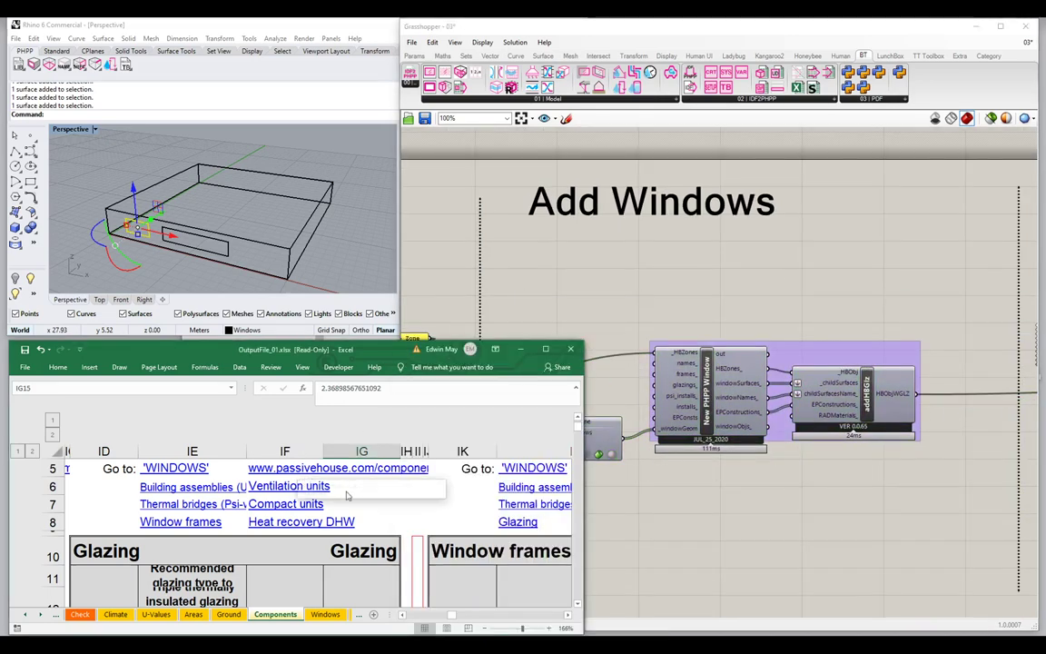
{"action": "key", "text": "ctrl+Page_Down"}
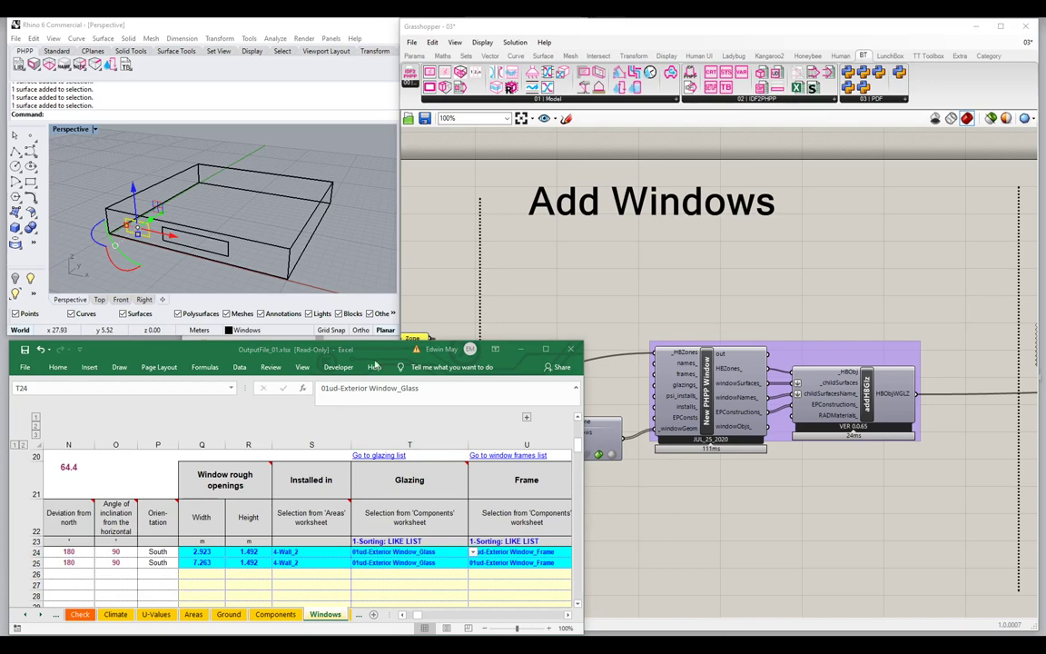
{"action": "left_click_drag", "start_coordinate": [401, 330], "coordinate": [643, 336]}
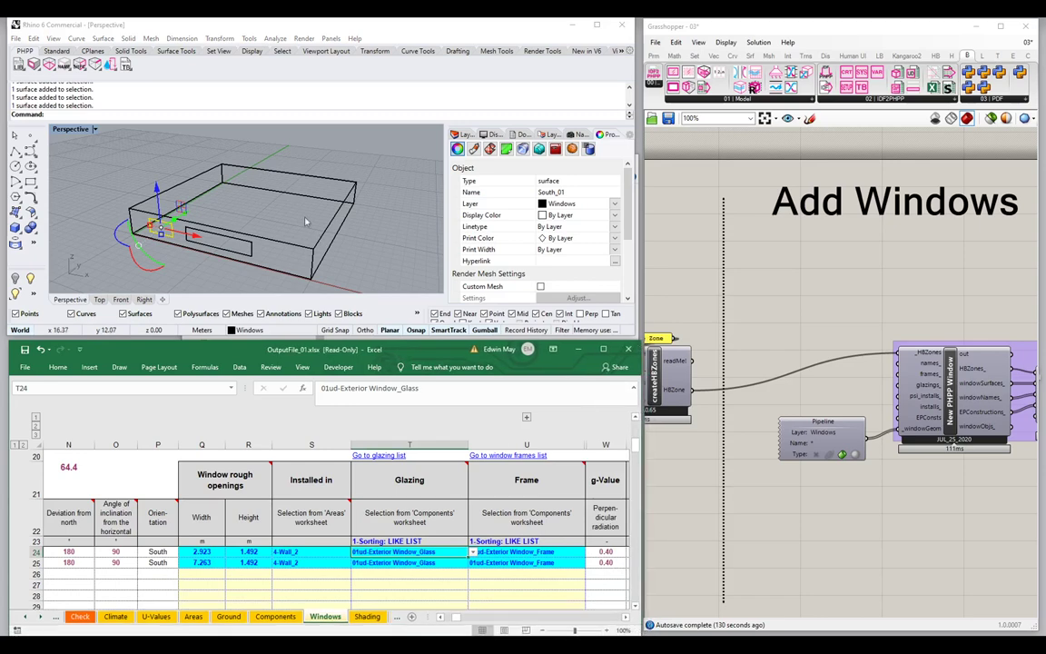
Step: Select the smaller south window surface South_01 in Rhino and display its Attribute User Text
{"action": "left_click", "coordinate": [203, 211]}
{"action": "right_click_drag", "start_coordinate": [202, 210], "coordinate": [231, 243]}
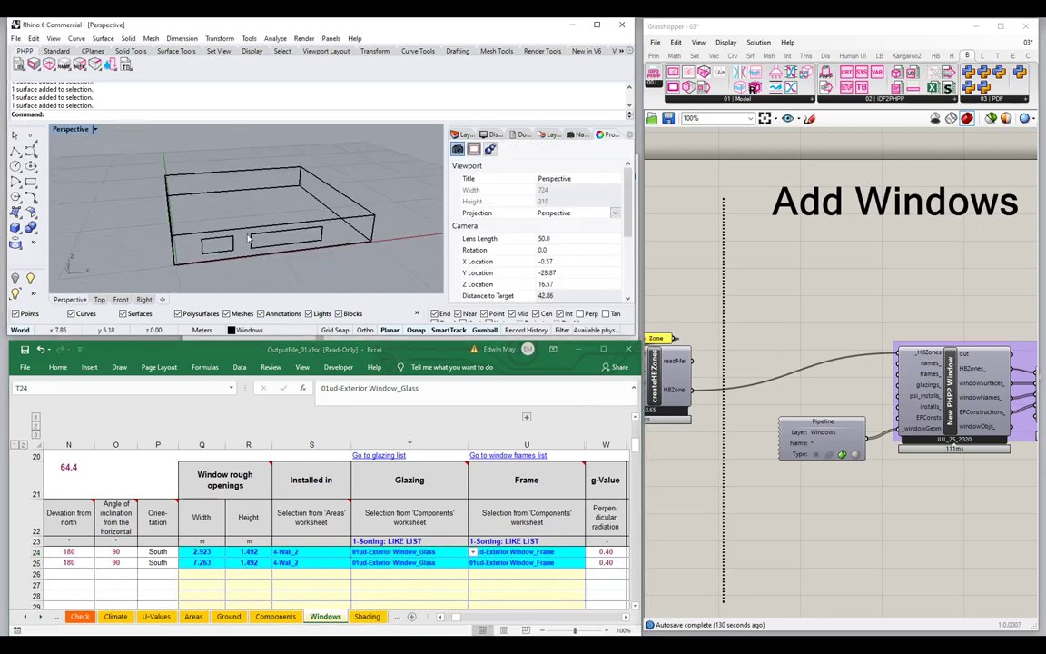
{"action": "left_click", "coordinate": [233, 246]}
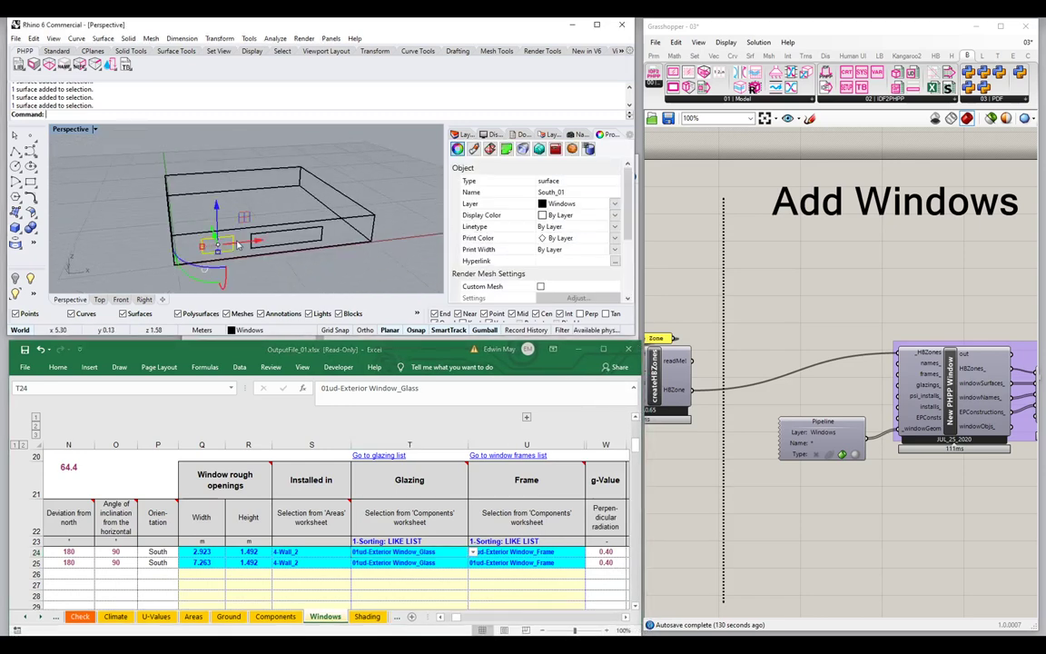
{"action": "left_click", "coordinate": [589, 150]}
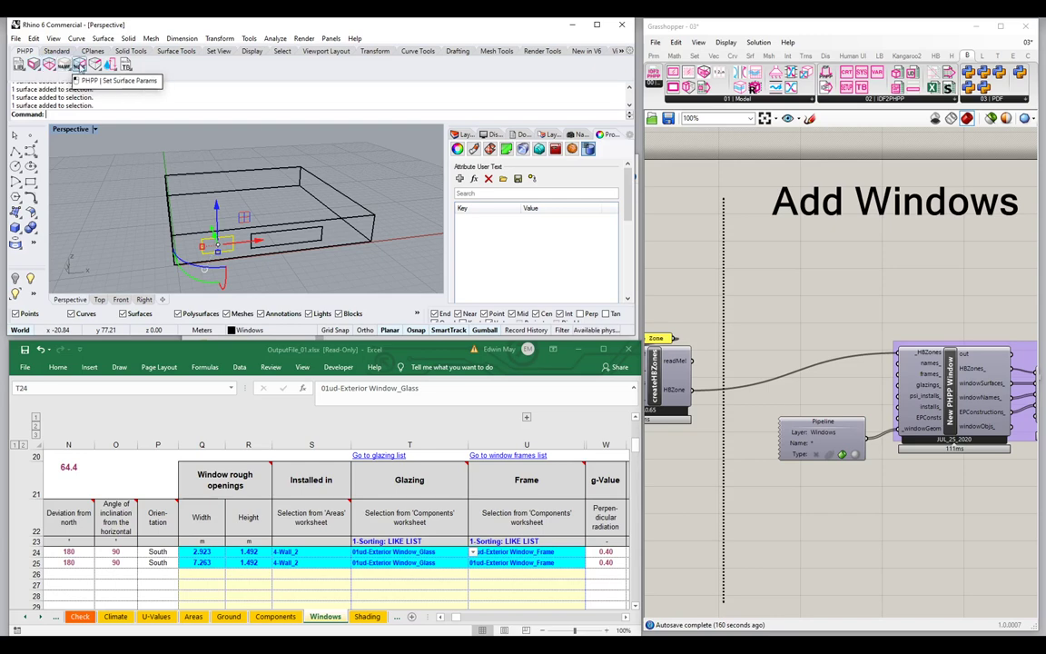
Step: Examine the available frame types in the PHPP window properties for South_01 and cancel without assigning any
{"action": "left_click", "coordinate": [32, 66]}
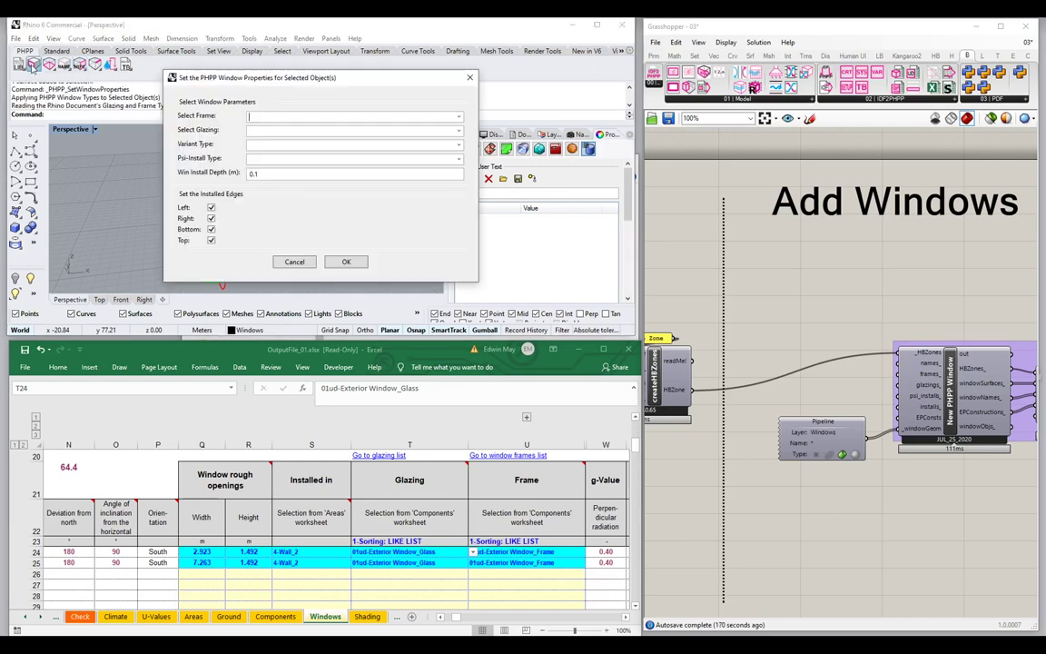
{"action": "left_click_drag", "start_coordinate": [294, 74], "coordinate": [425, 102]}
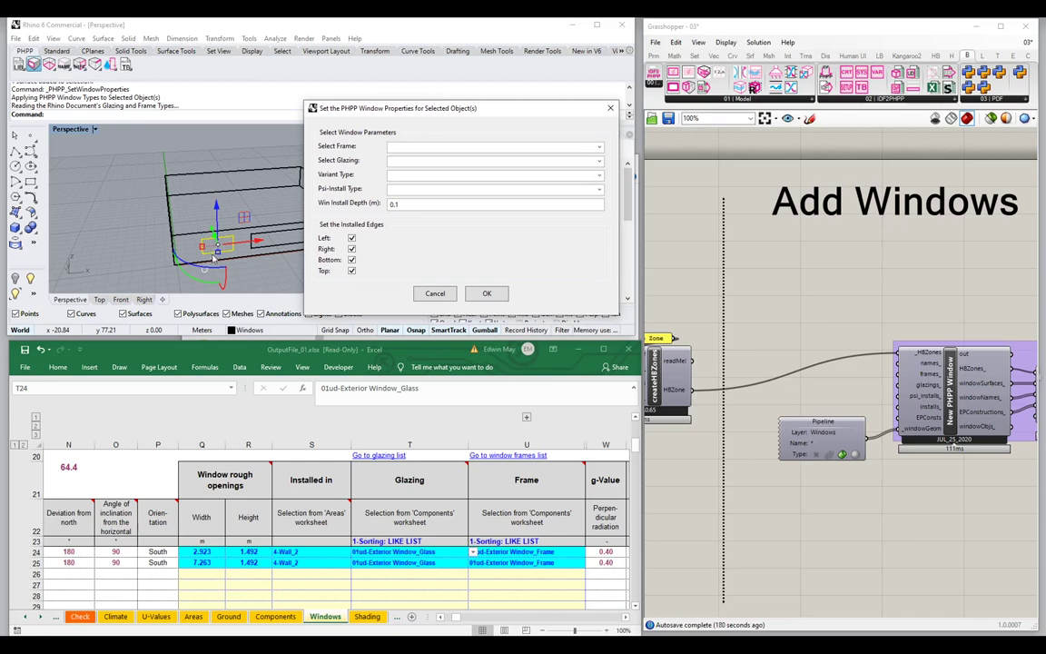
{"action": "left_click", "coordinate": [598, 149]}
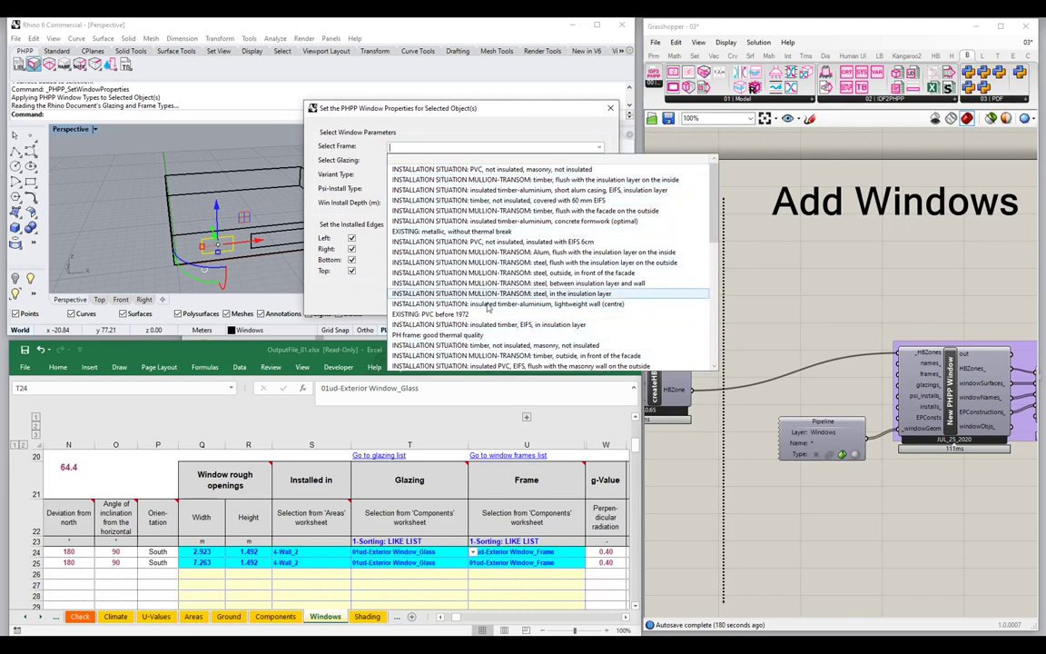
{"action": "left_click", "coordinate": [713, 277]}
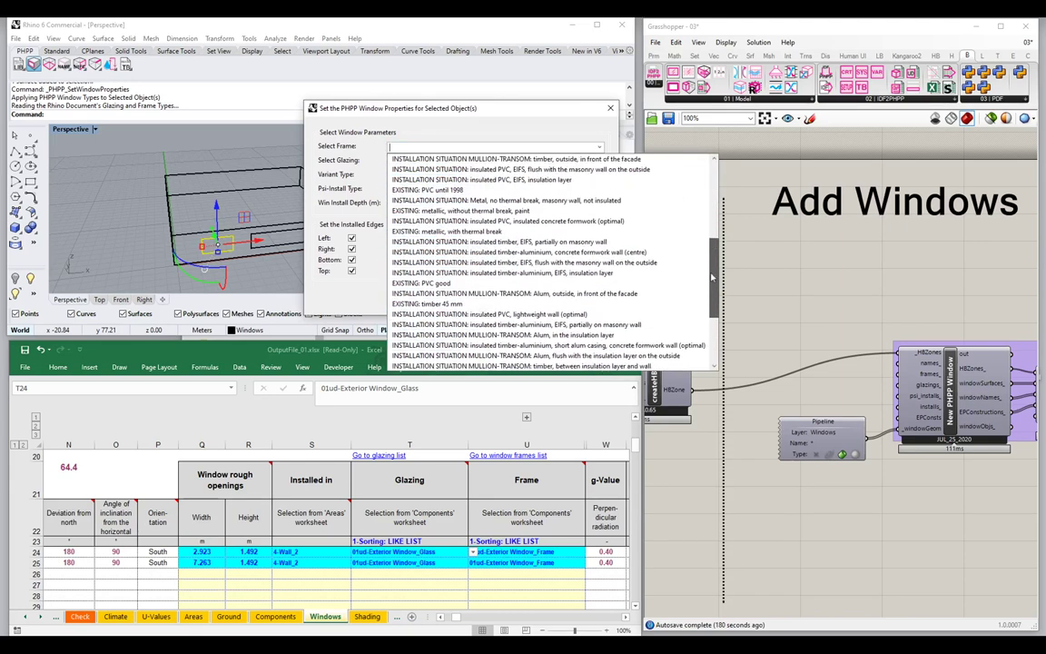
{"action": "scroll", "coordinate": [544, 263], "scroll_direction": "up", "scroll_amount": 2}
{"action": "key", "text": "Escape"}
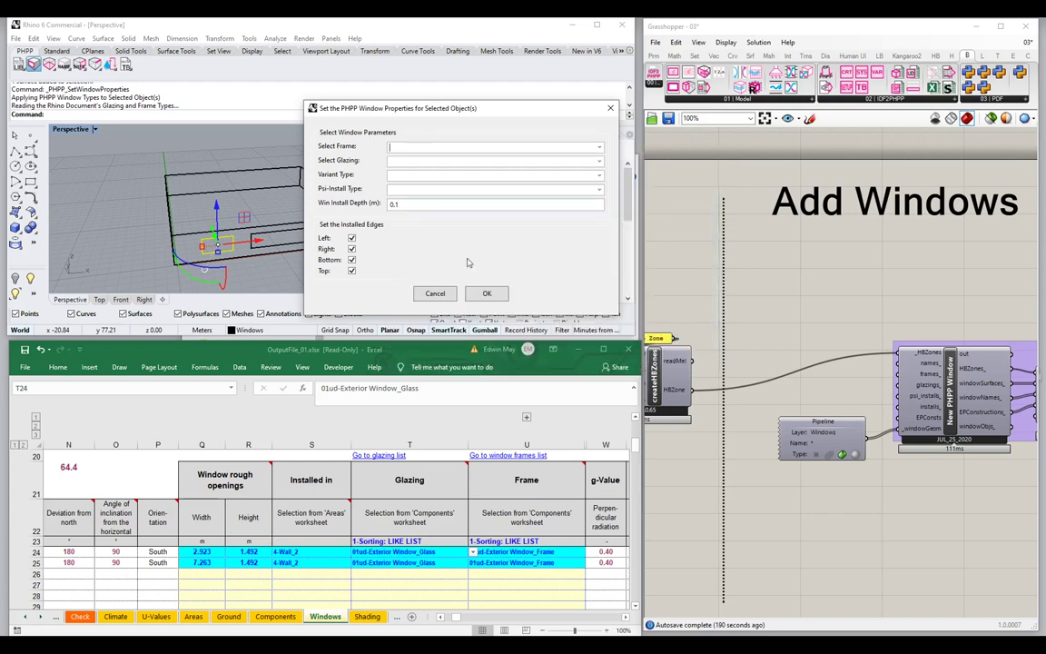
{"action": "left_click", "coordinate": [435, 293]}
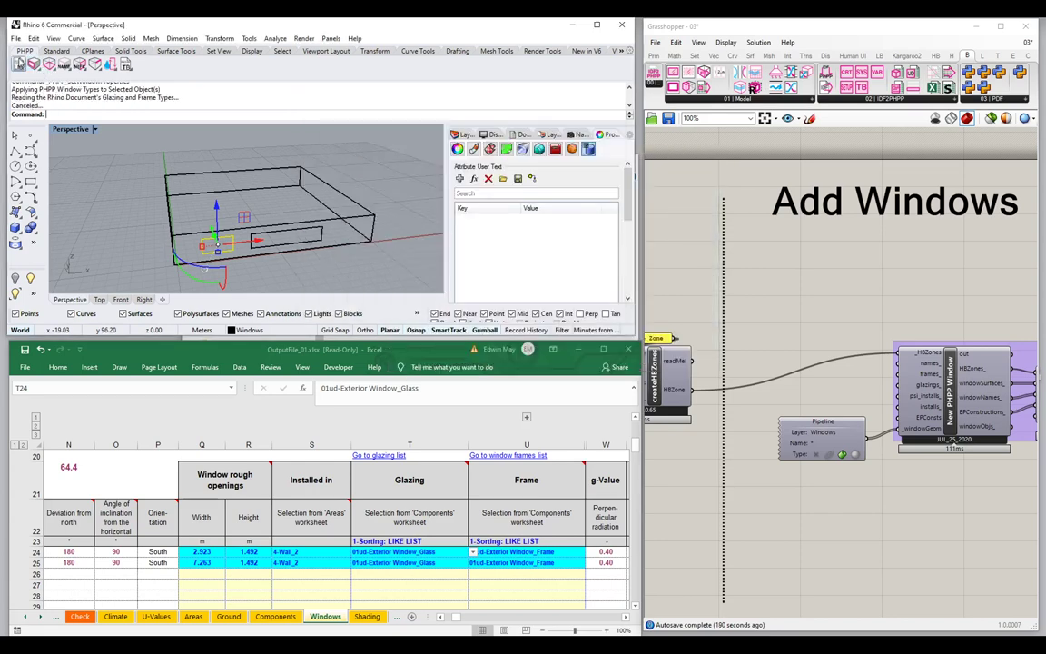
Step: Examine the glazing and frame entries in PHPP Libraries and Components, narrowing the frame Name column, and cancel the dialog
{"action": "left_click", "coordinate": [18, 66]}
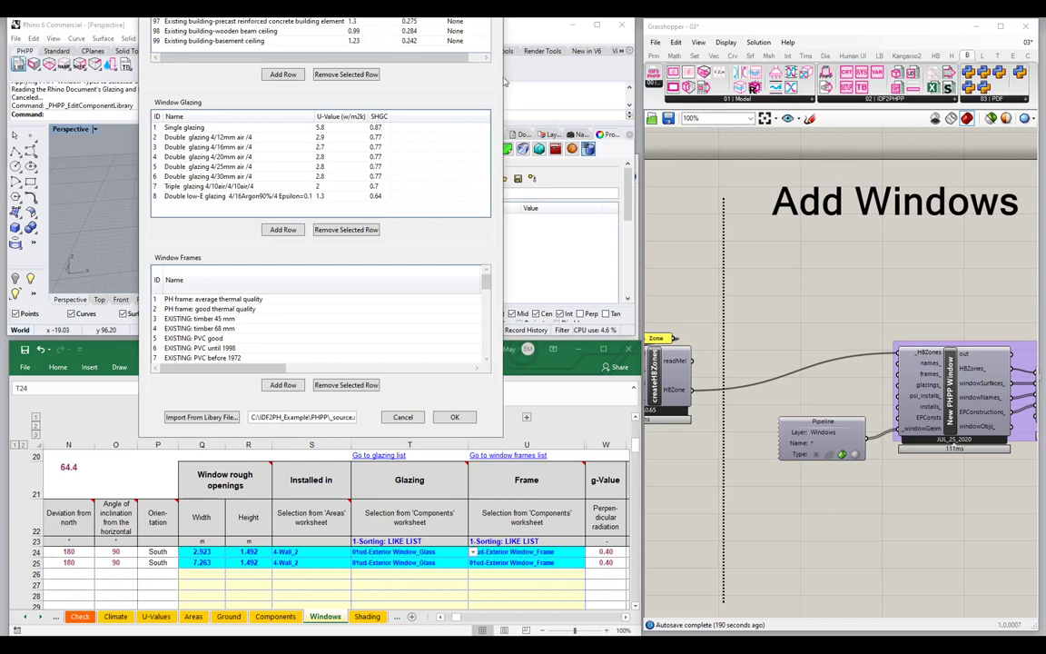
{"action": "left_click_drag", "start_coordinate": [502, 77], "coordinate": [547, 86]}
{"action": "left_click_drag", "start_coordinate": [425, 27], "coordinate": [534, 69]}
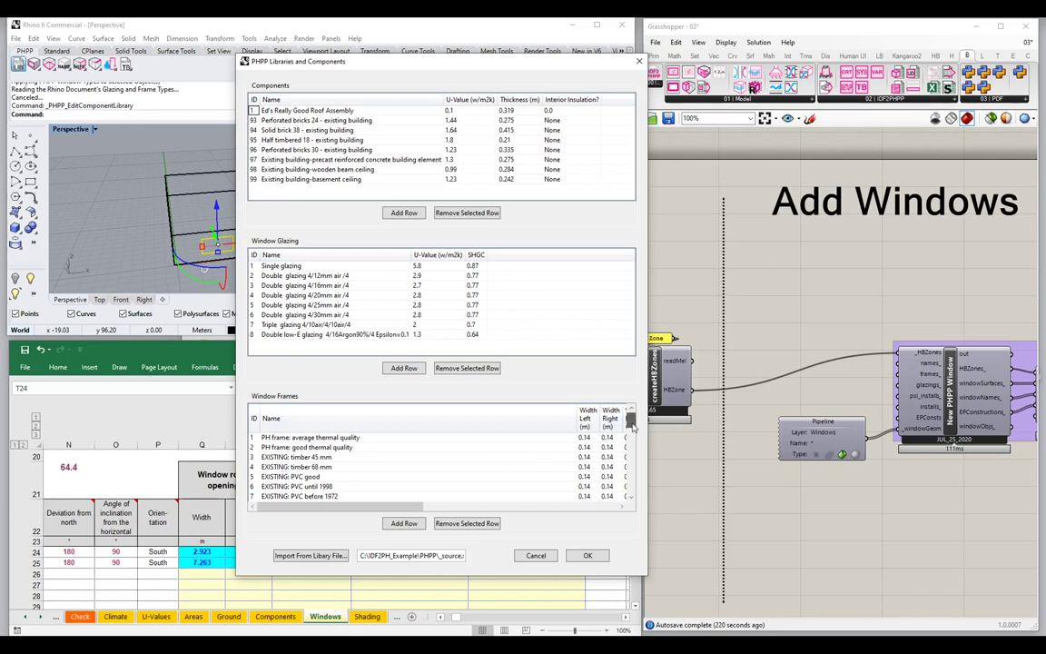
{"action": "scroll", "coordinate": [633, 425], "scroll_direction": "down", "scroll_amount": 3}
{"action": "scroll", "coordinate": [633, 425], "scroll_direction": "up", "scroll_amount": 3}
{"action": "left_click_drag", "start_coordinate": [574, 418], "coordinate": [371, 418]}
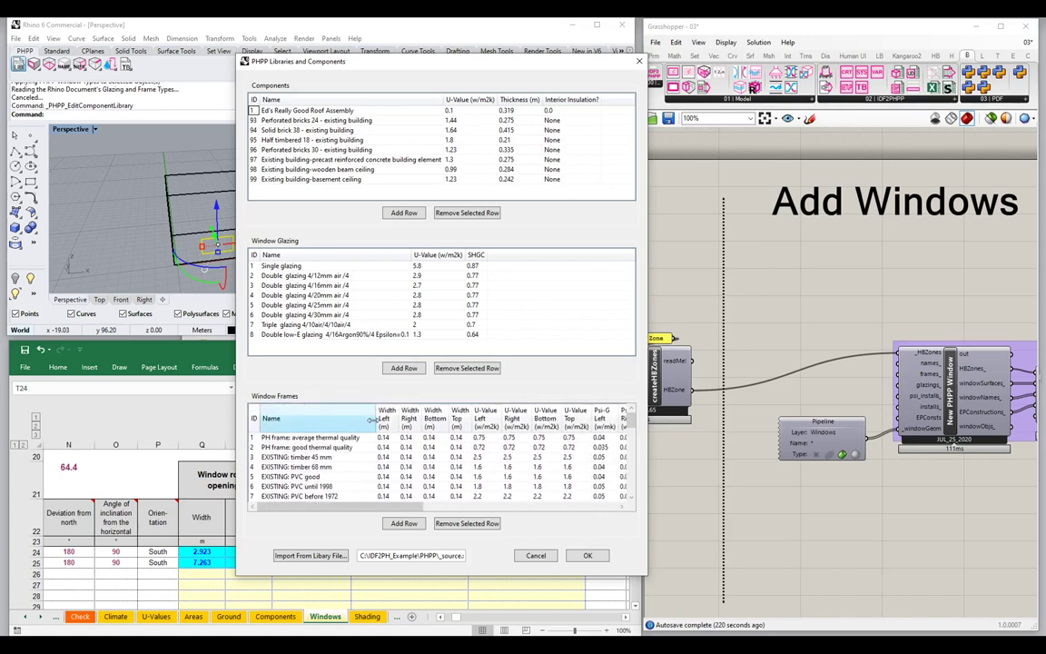
{"action": "left_click", "coordinate": [268, 439]}
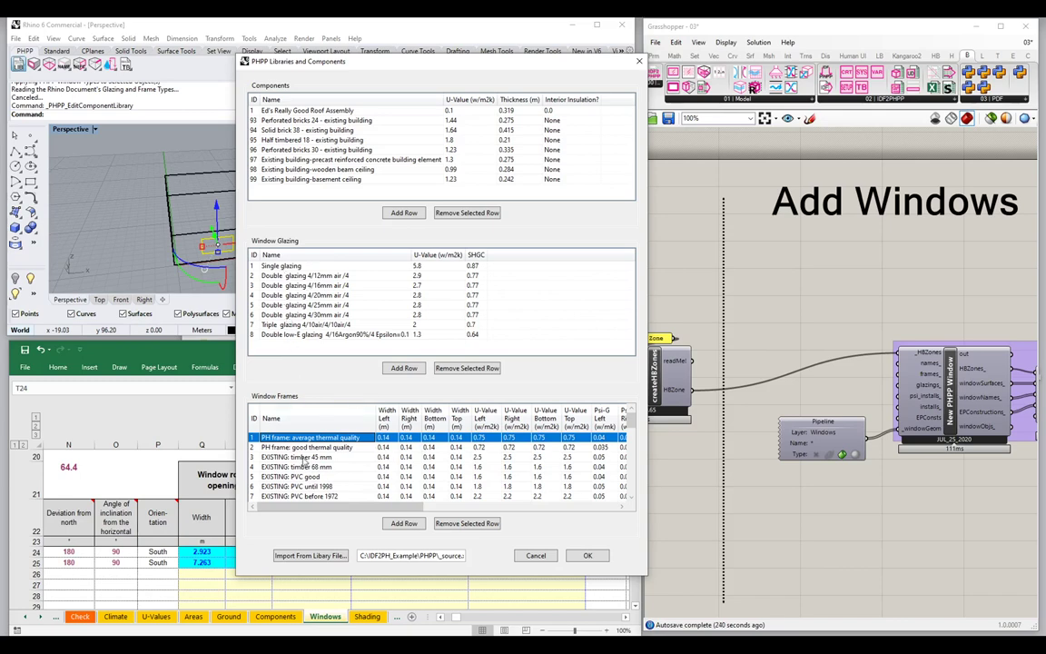
{"action": "left_click", "coordinate": [382, 457]}
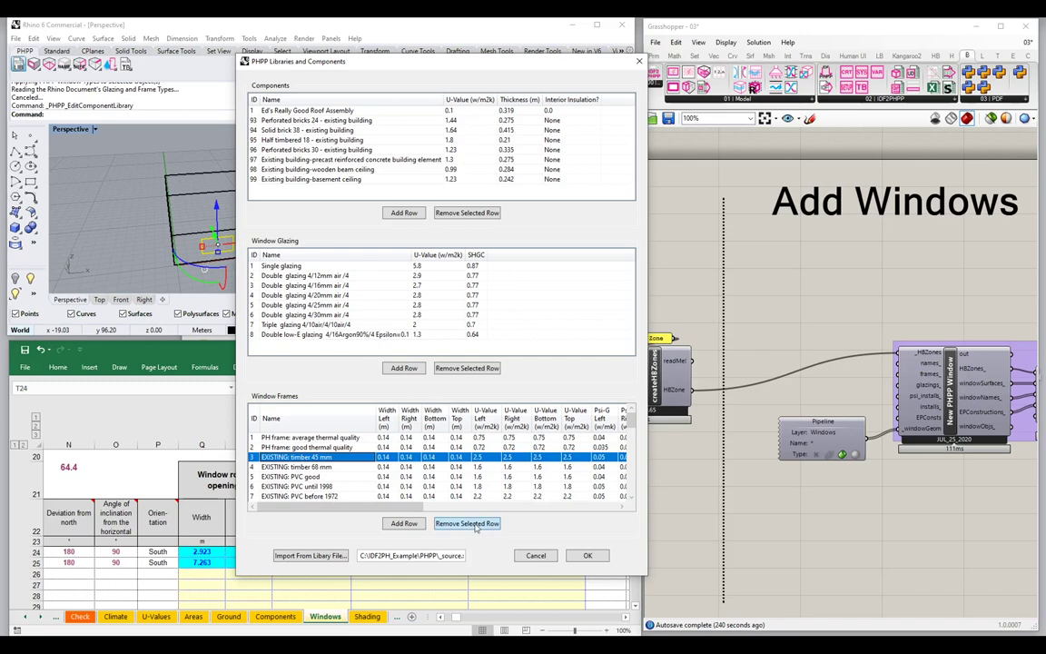
{"action": "left_click", "coordinate": [309, 477]}
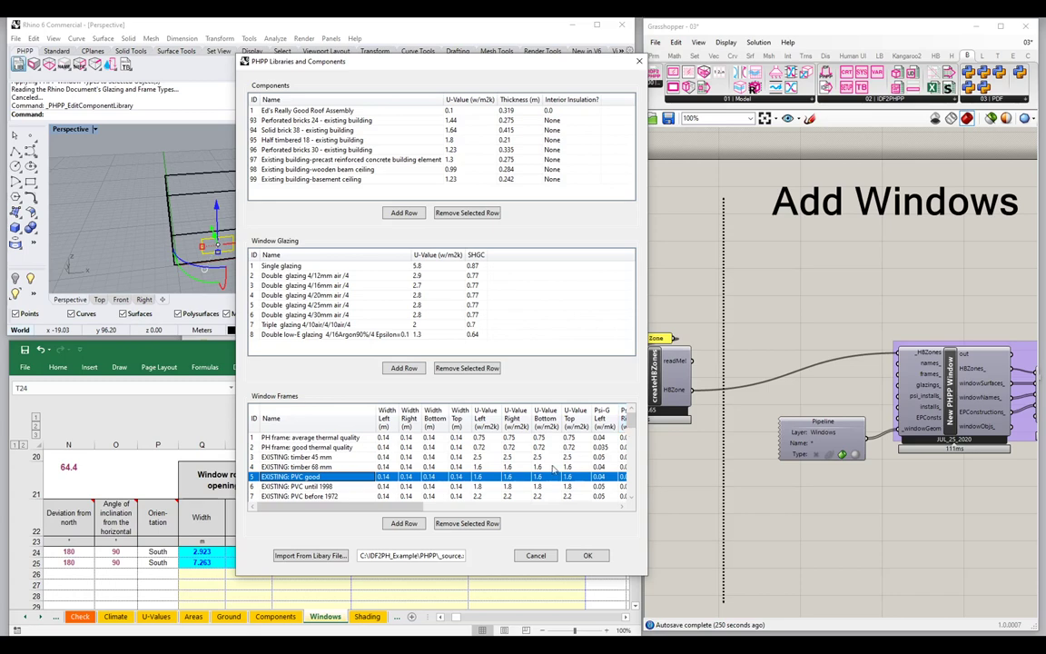
{"action": "left_click", "coordinate": [538, 555]}
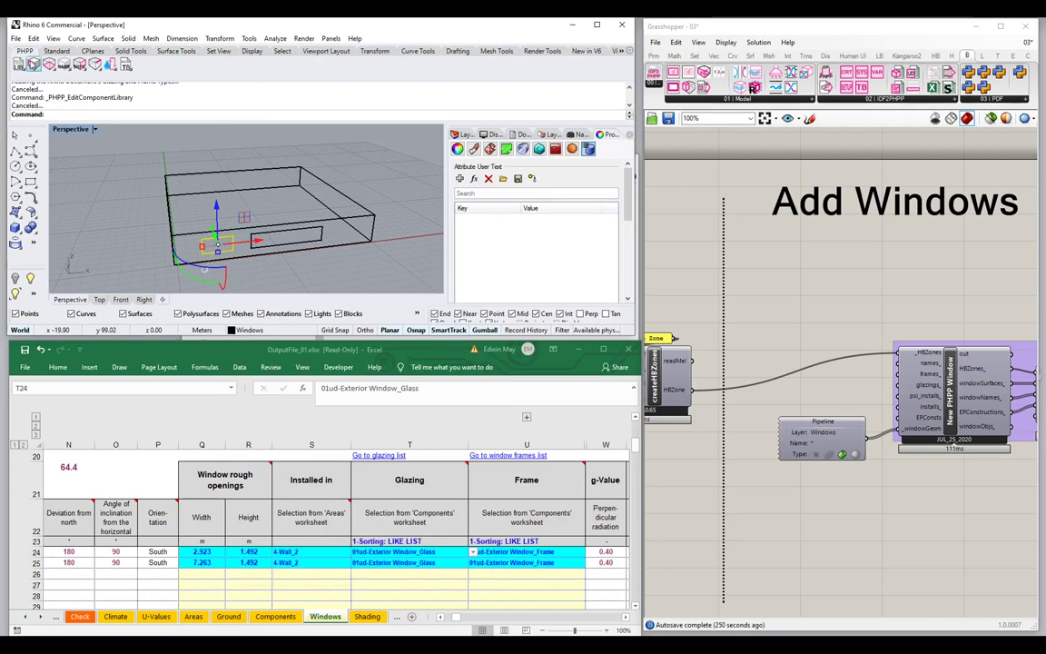
Step: In South_01's PHPP window properties, choose frame "PH frame: good thermal quality" and glazing "Triple glazing 4/10air/4/10air/4"
{"action": "left_click", "coordinate": [30, 60]}
{"action": "left_click_drag", "start_coordinate": [343, 80], "coordinate": [540, 138]}
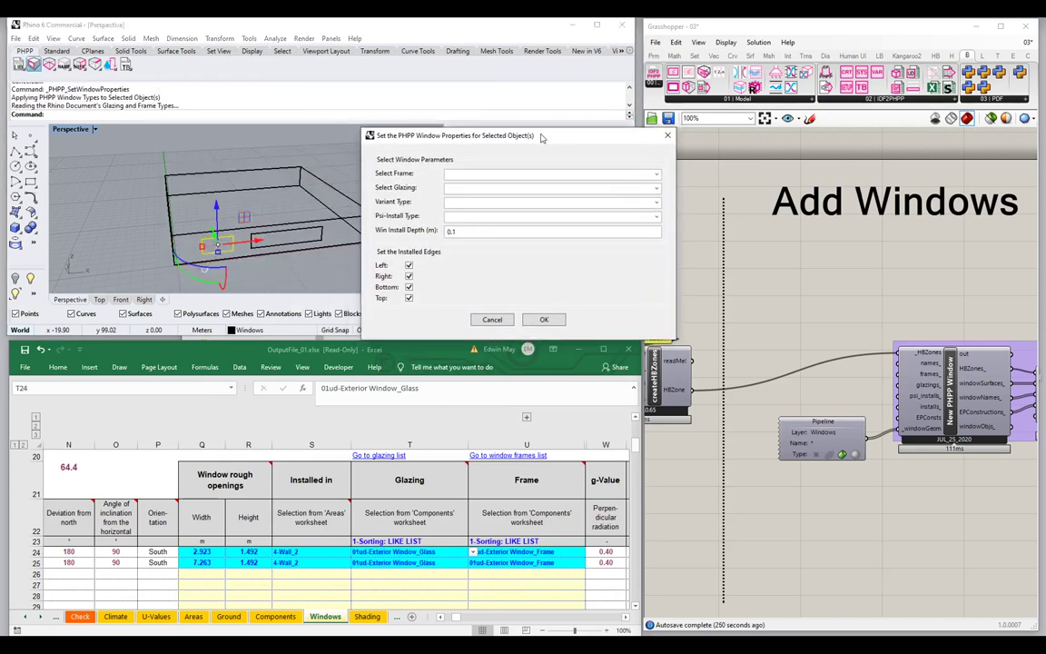
{"action": "left_click", "coordinate": [655, 175]}
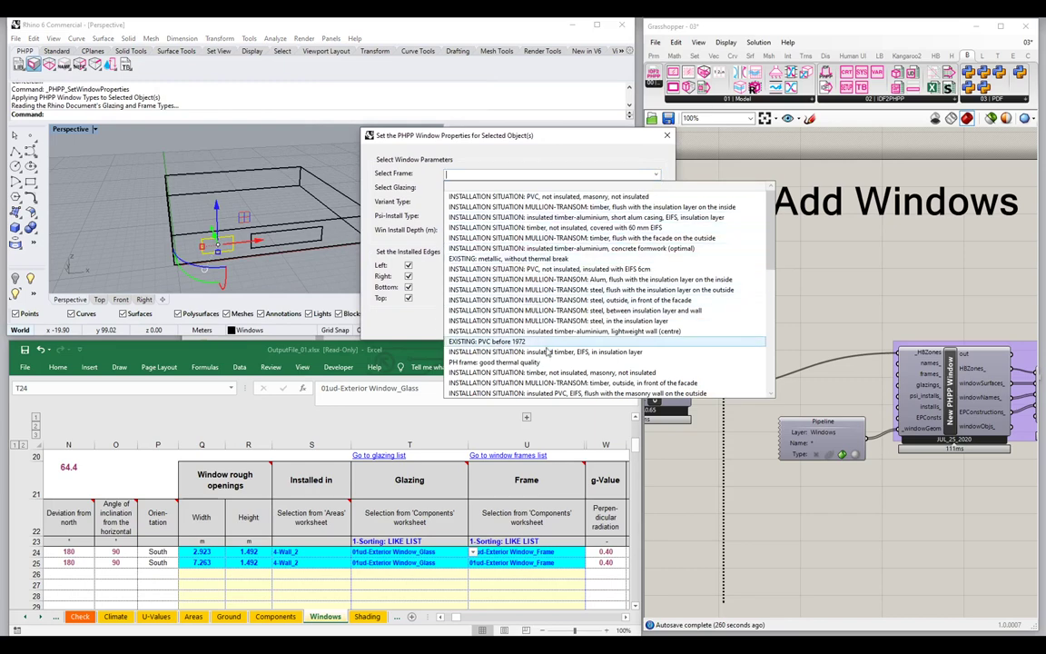
{"action": "scroll", "coordinate": [763, 270], "scroll_direction": "down", "scroll_amount": 4}
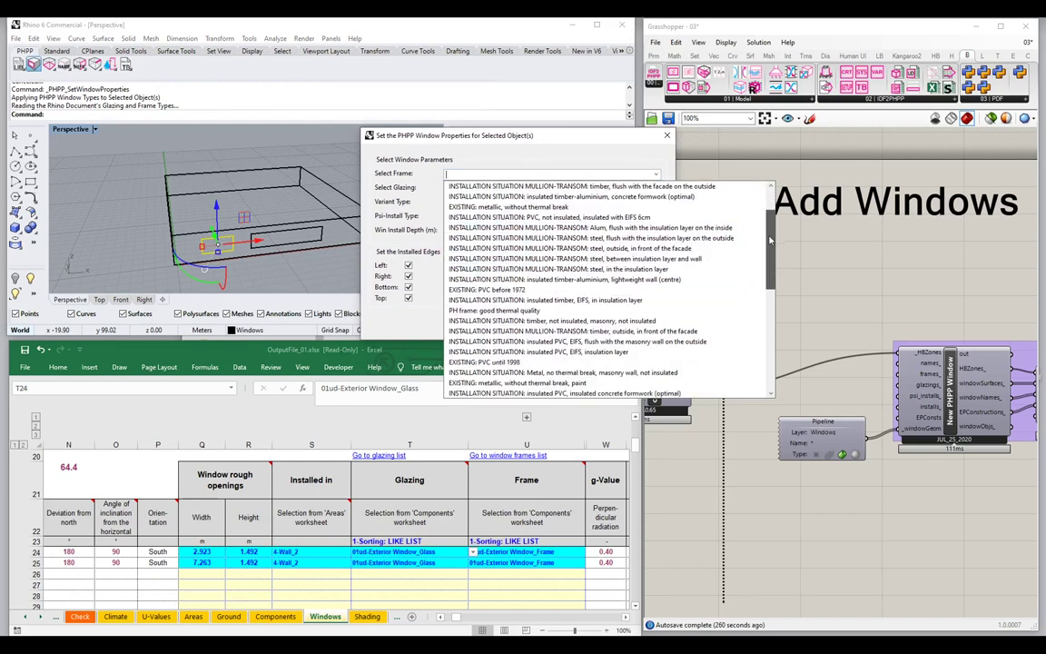
{"action": "scroll", "coordinate": [764, 269], "scroll_direction": "down", "scroll_amount": 6}
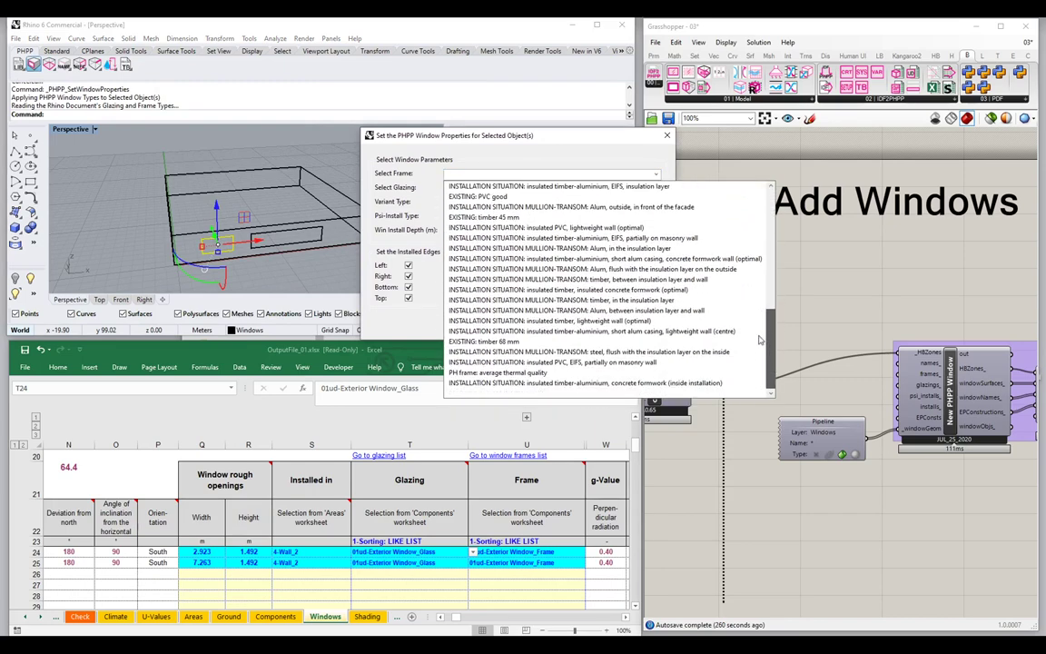
{"action": "scroll", "coordinate": [760, 347], "scroll_direction": "up", "scroll_amount": 6}
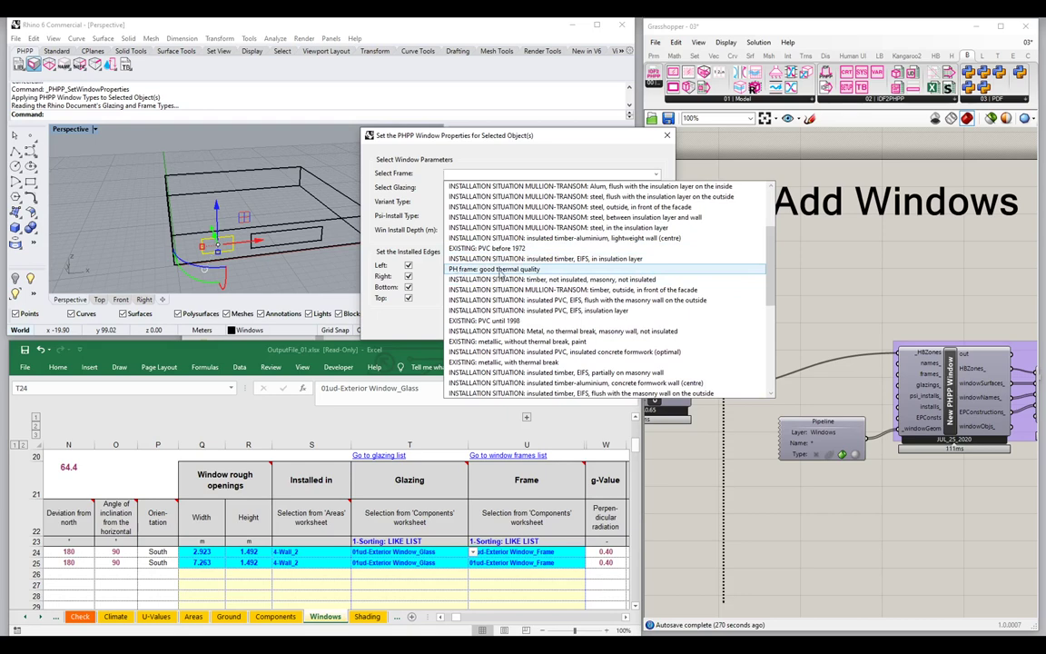
{"action": "left_click", "coordinate": [531, 271]}
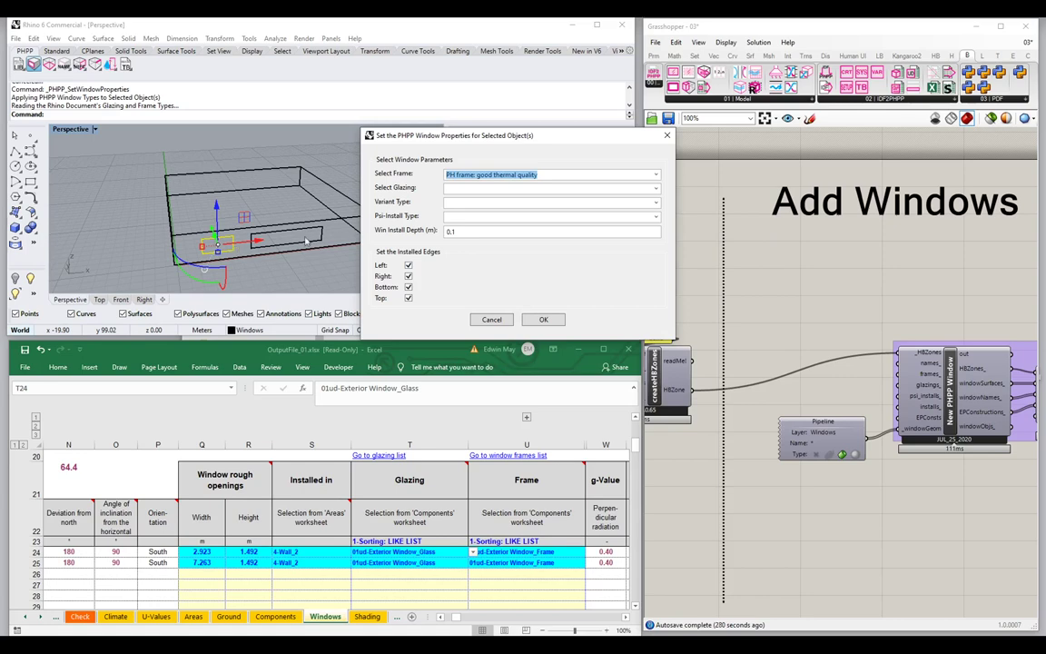
{"action": "left_click", "coordinate": [655, 188]}
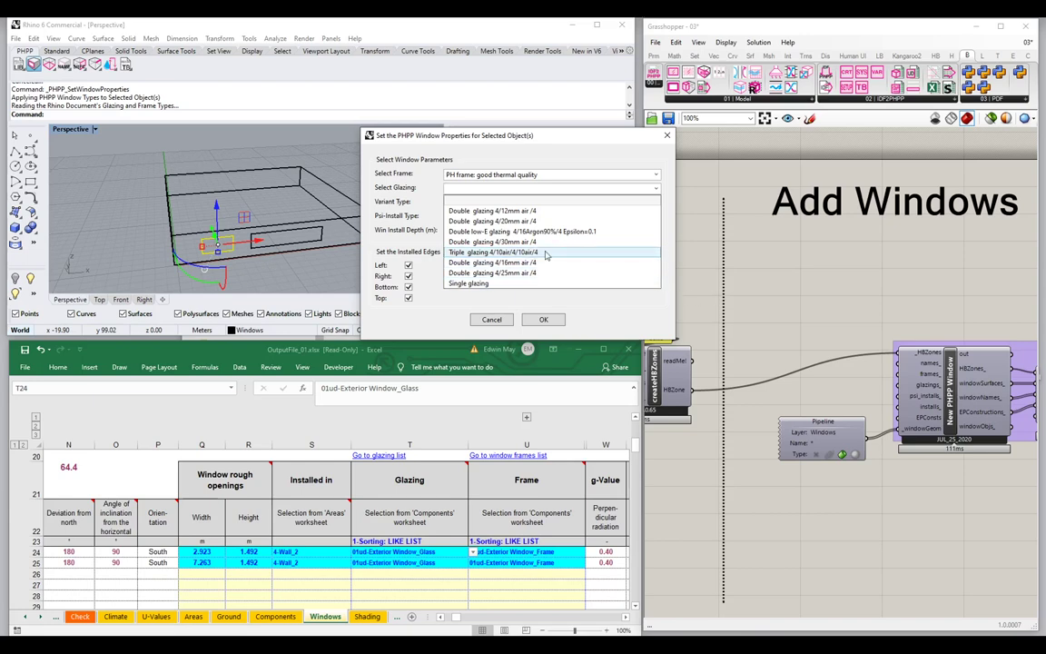
{"action": "left_click", "coordinate": [530, 254]}
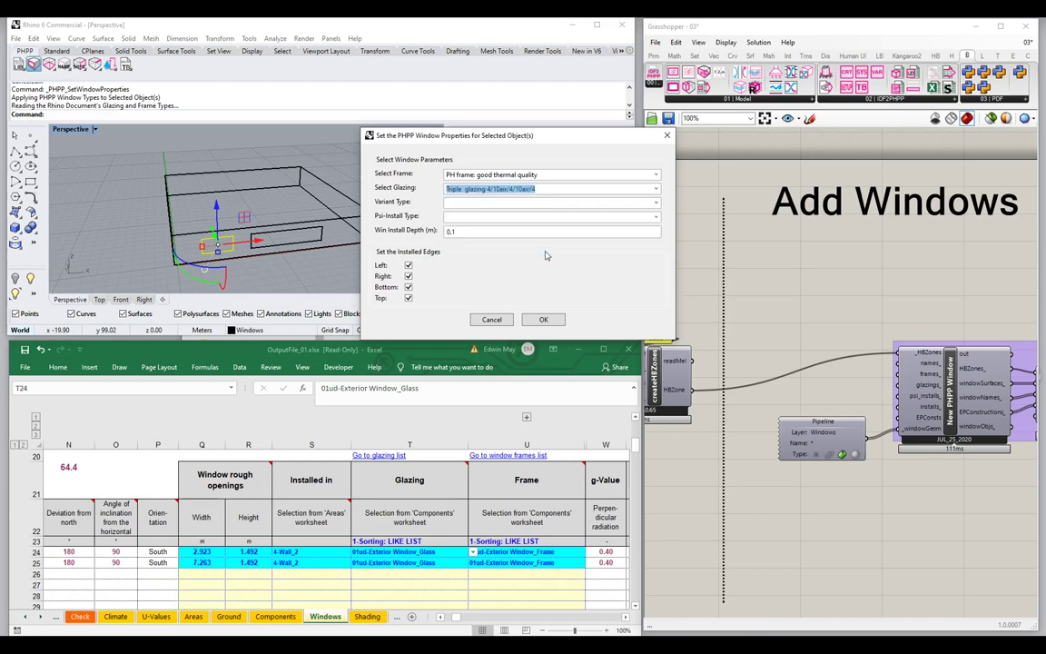
Step: Set South_01's Variant Type to "a", leave Psi-Install Type blank, exclude the left edge from the installed edges, and apply the window properties
{"action": "left_click", "coordinate": [655, 206]}
{"action": "left_click", "coordinate": [497, 234]}
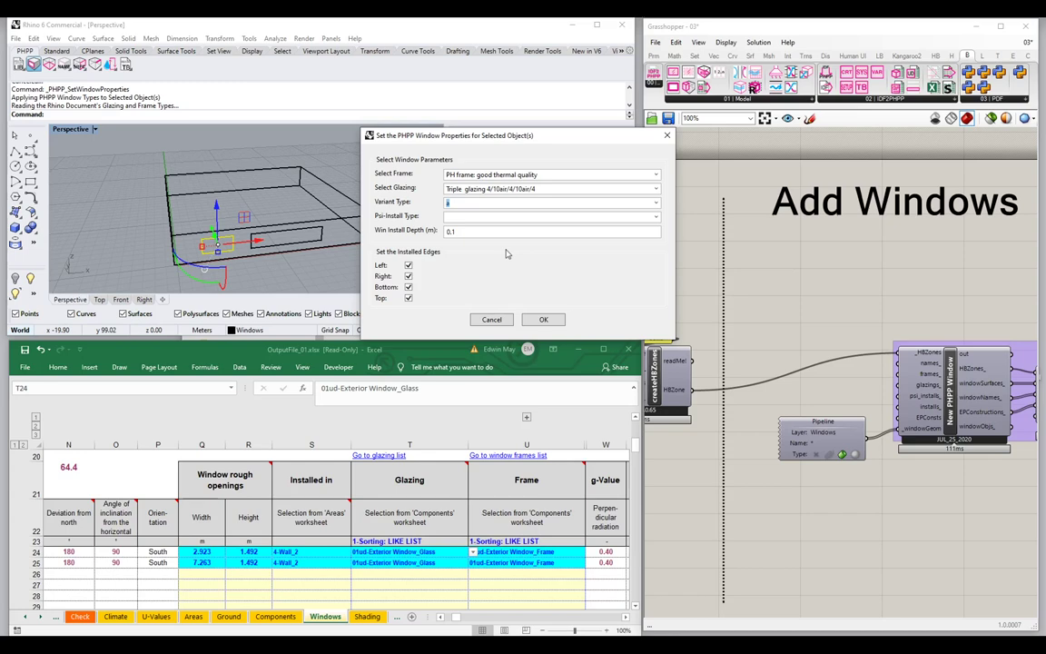
{"action": "left_click", "coordinate": [655, 216]}
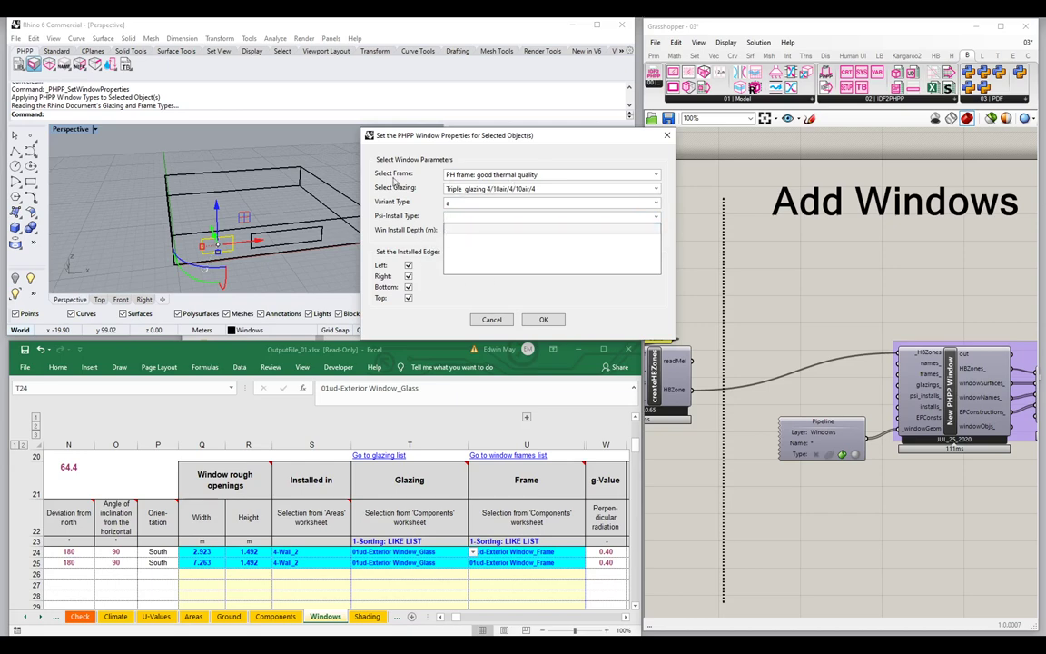
{"action": "left_click", "coordinate": [420, 258]}
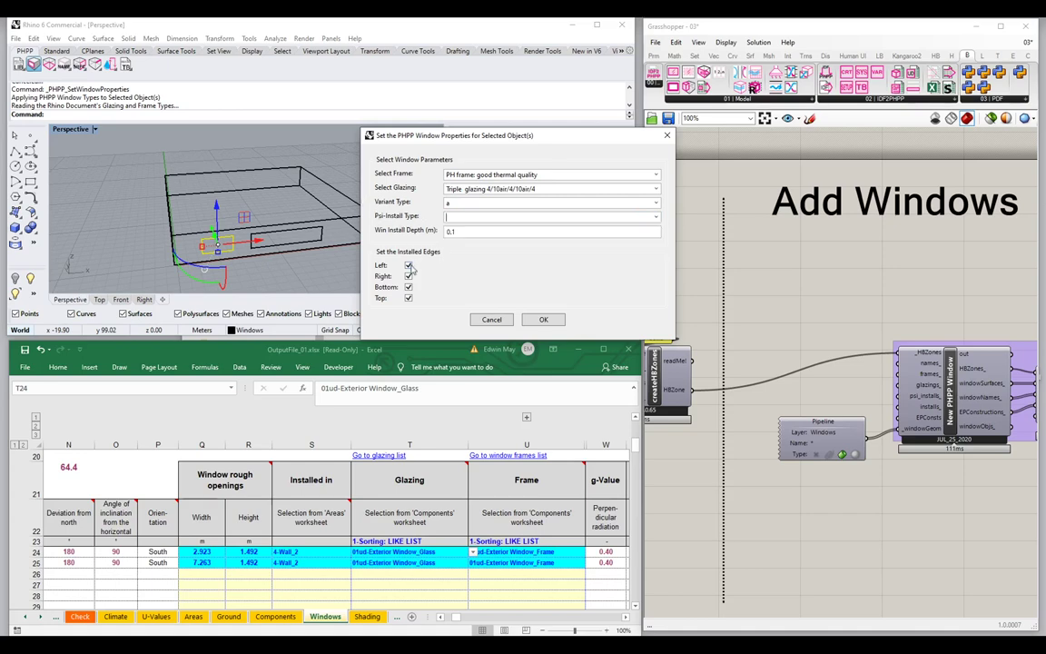
{"action": "left_click", "coordinate": [407, 264]}
{"action": "left_click", "coordinate": [543, 320]}
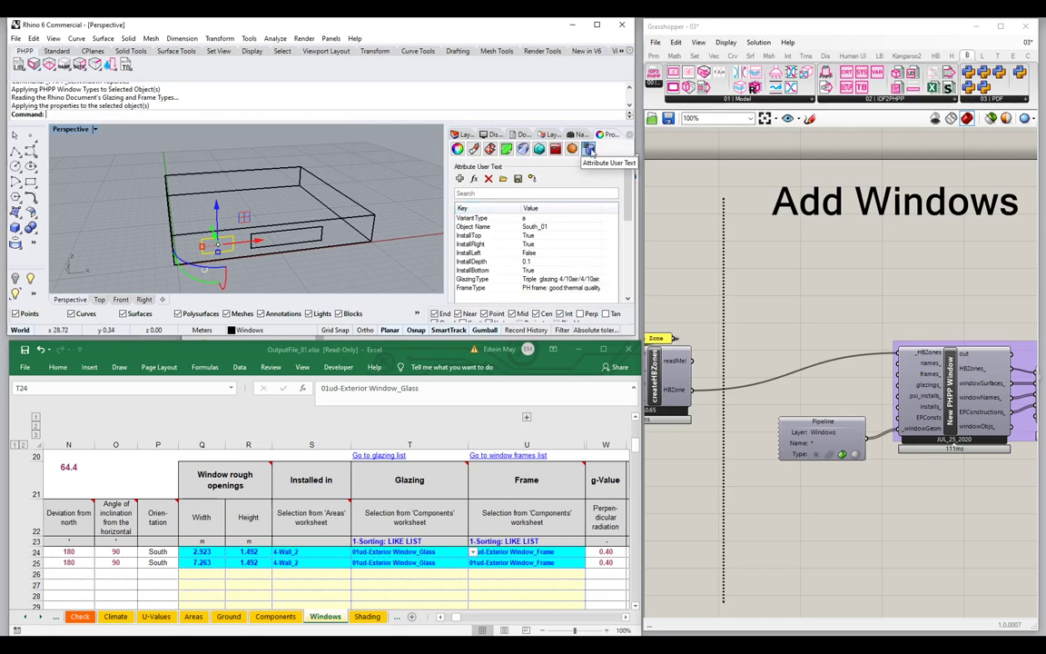
Step: Review the window parameters stored in South_01's Attribute User Text, including GlazingType and FrameType
{"action": "left_click_drag", "start_coordinate": [463, 218], "coordinate": [542, 289]}
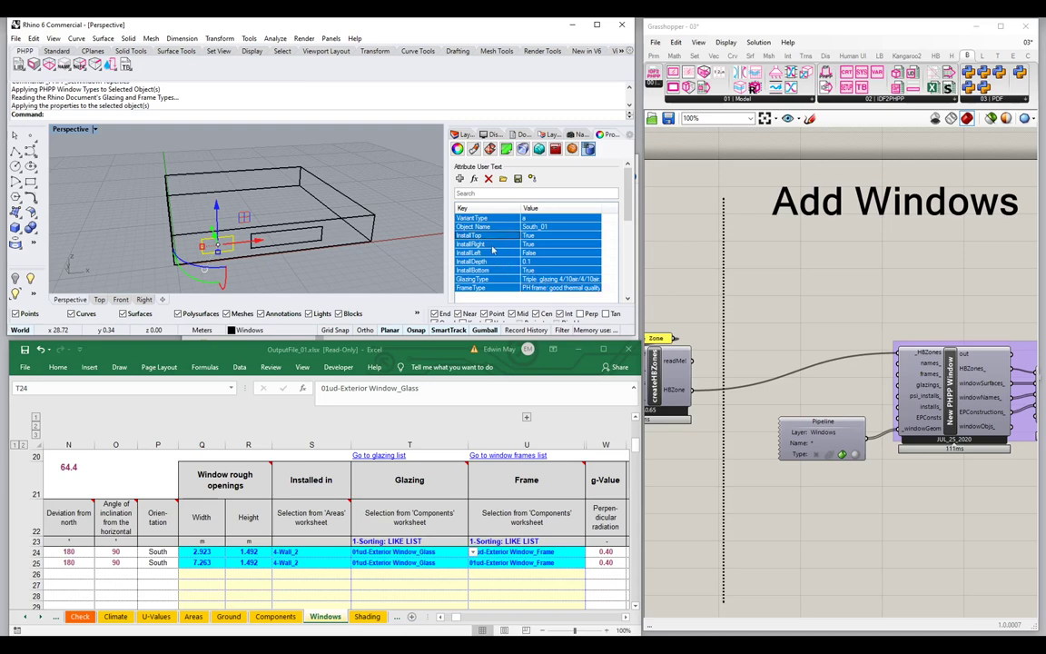
{"action": "left_click", "coordinate": [488, 288]}
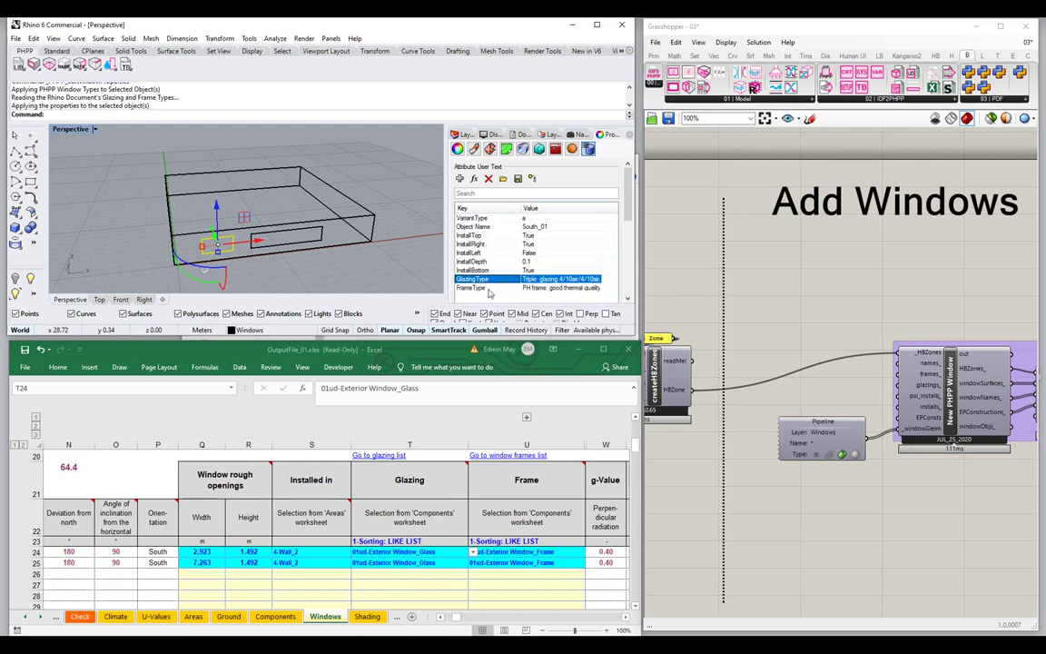
{"action": "left_click", "coordinate": [458, 226]}
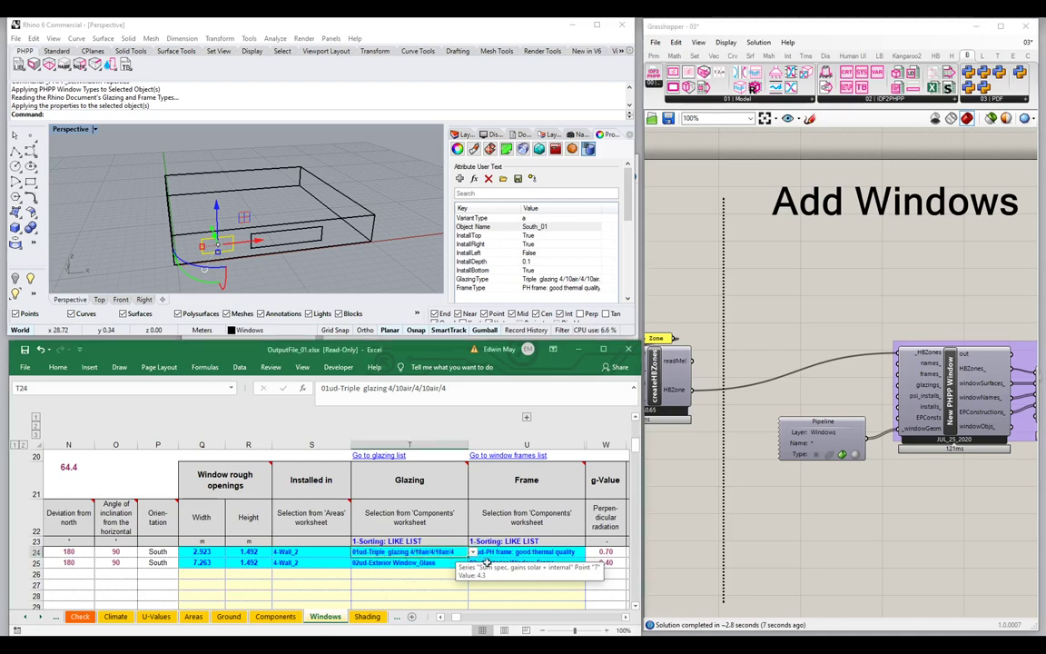
Step: Switch to the PHPP workbook in Excel and check the first window's glazing and frame entries on the Windows worksheet
{"action": "left_click", "coordinate": [520, 552]}
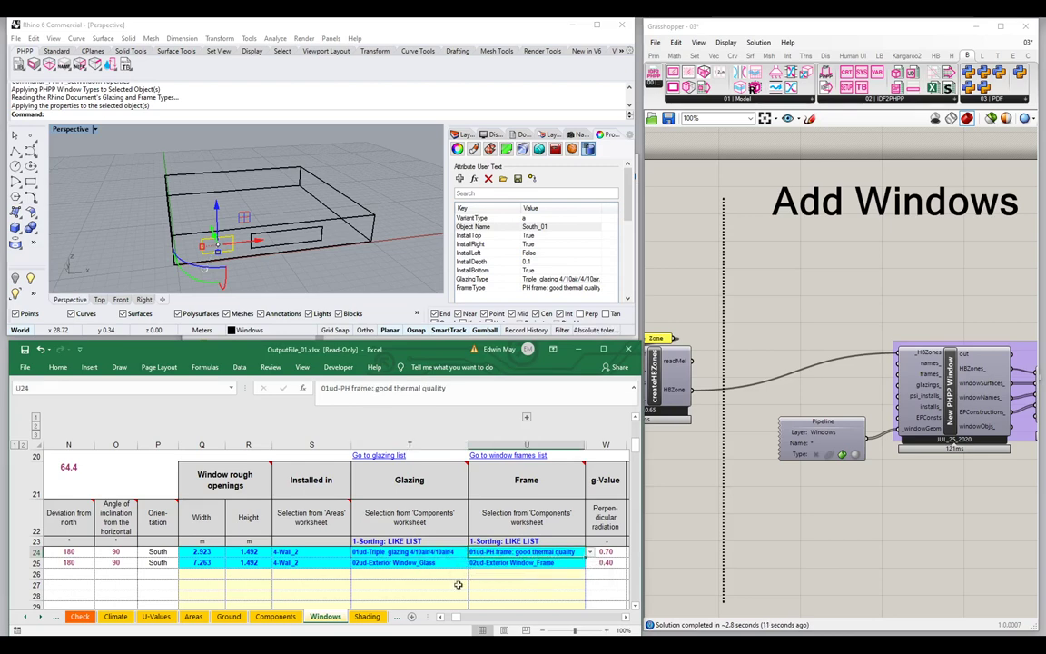
{"action": "double_click", "coordinate": [377, 350]}
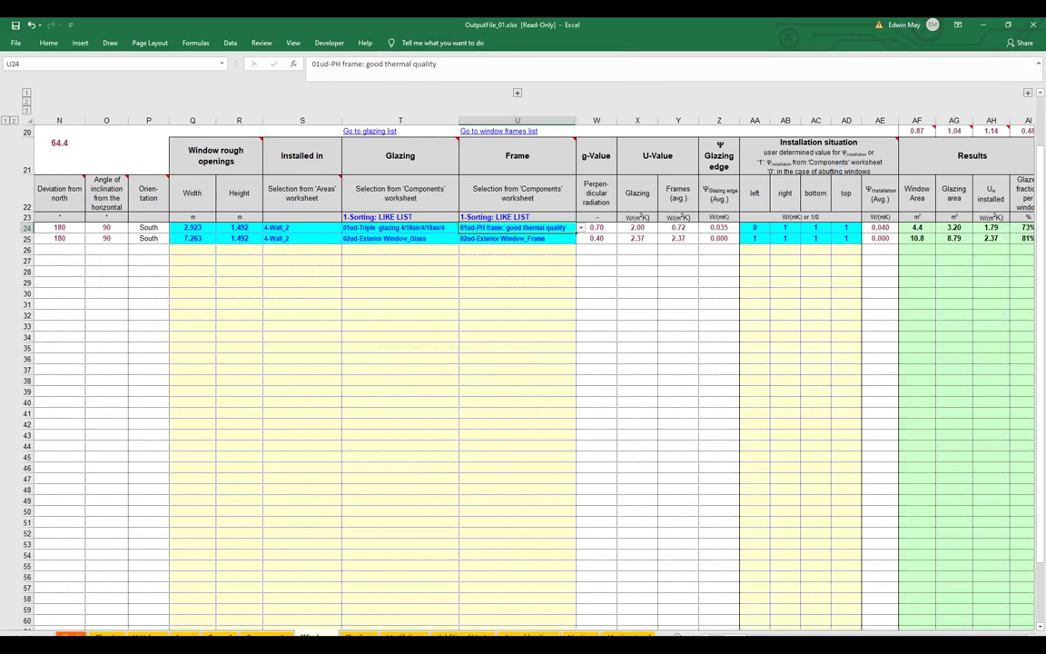
{"action": "scroll", "coordinate": [495, 437], "scroll_direction": "up", "scroll_amount": 3, "text": "ctrl"}
{"action": "scroll", "coordinate": [495, 436], "scroll_direction": "up", "scroll_amount": 7}
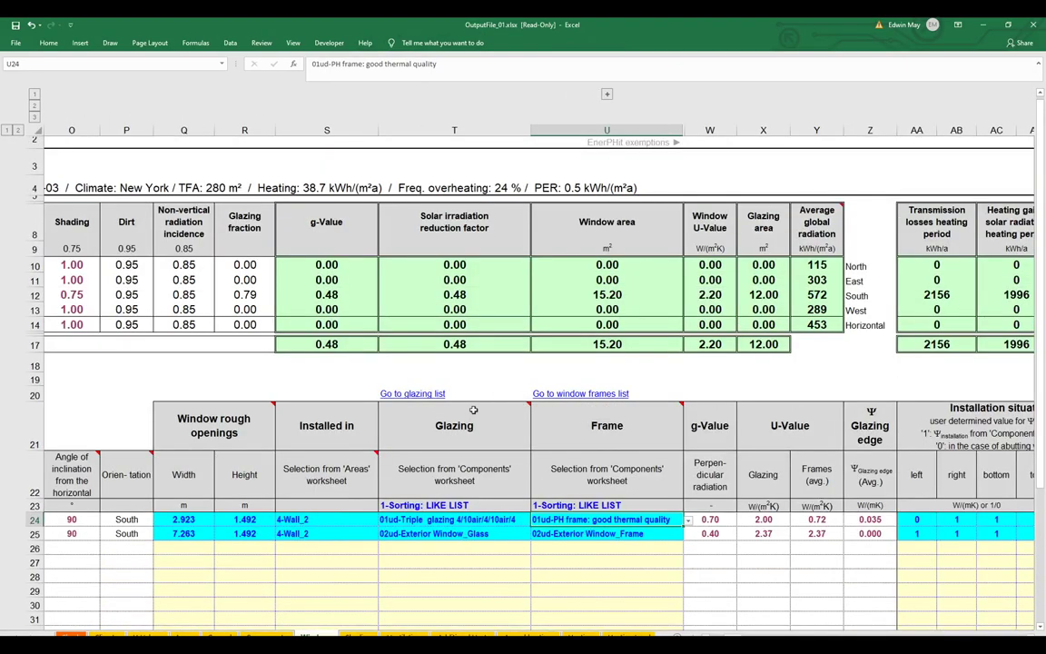
{"action": "left_click", "coordinate": [419, 598]}
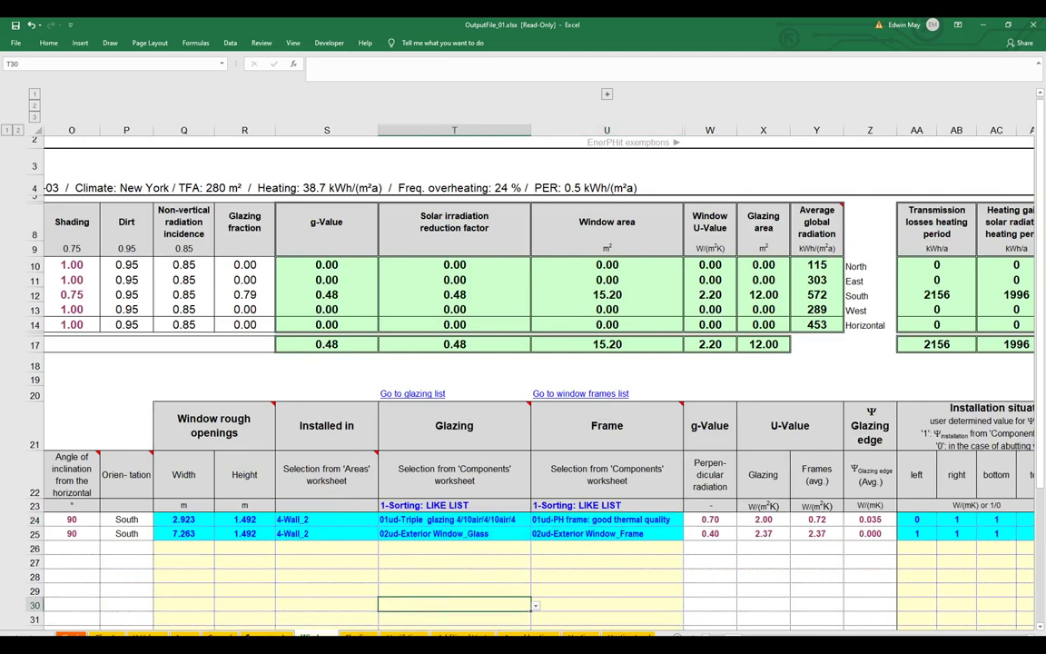
Step: Widen the Description columns of the Glazing and Window frames tables on the Components worksheet to fit the full entry names
{"action": "key", "text": "ctrl+Page_Up"}
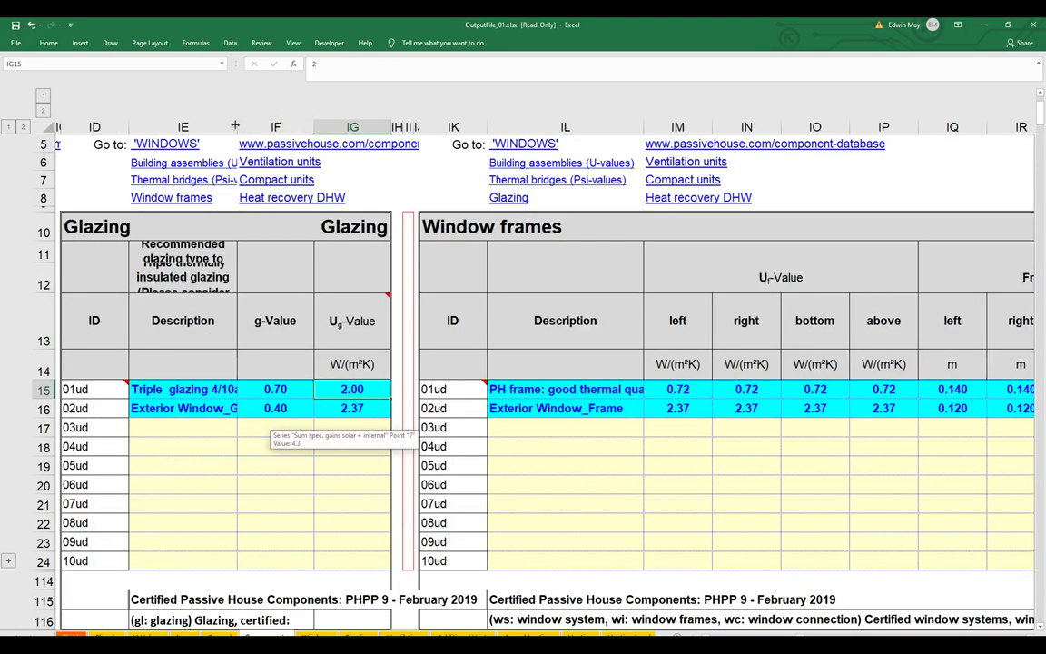
{"action": "left_click_drag", "start_coordinate": [237, 127], "coordinate": [311, 125]}
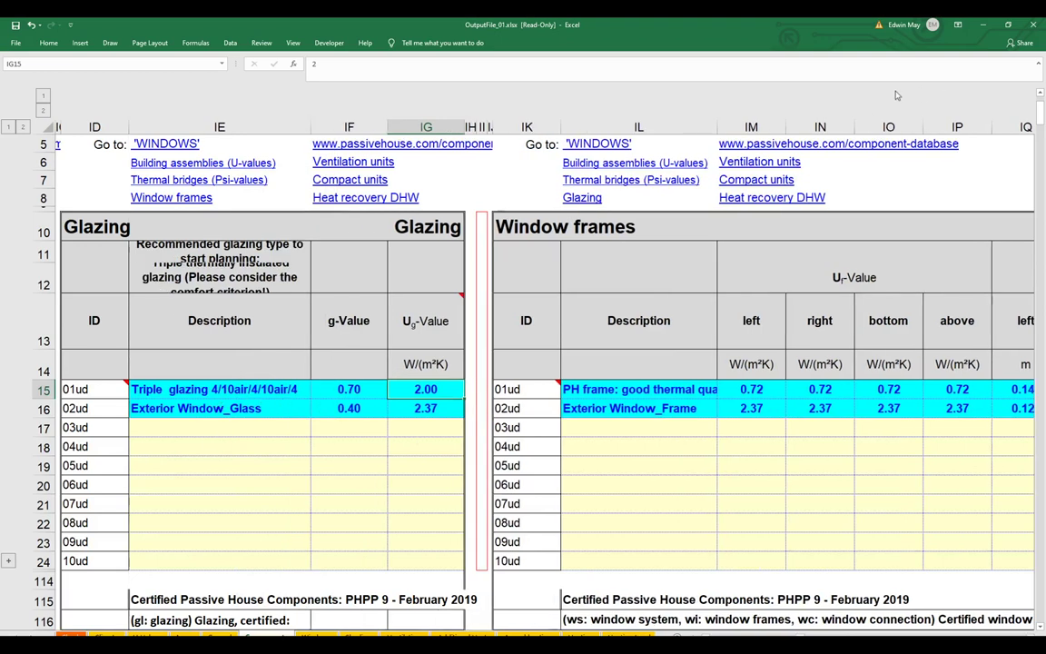
{"action": "left_click_drag", "start_coordinate": [717, 127], "coordinate": [777, 127]}
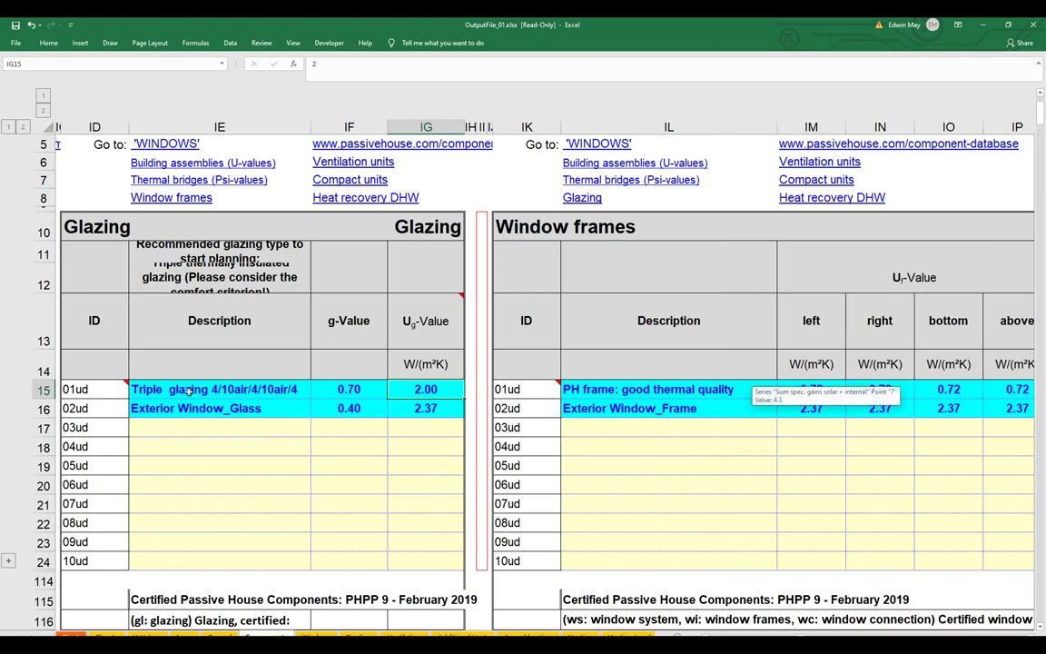
{"action": "left_click", "coordinate": [43, 388]}
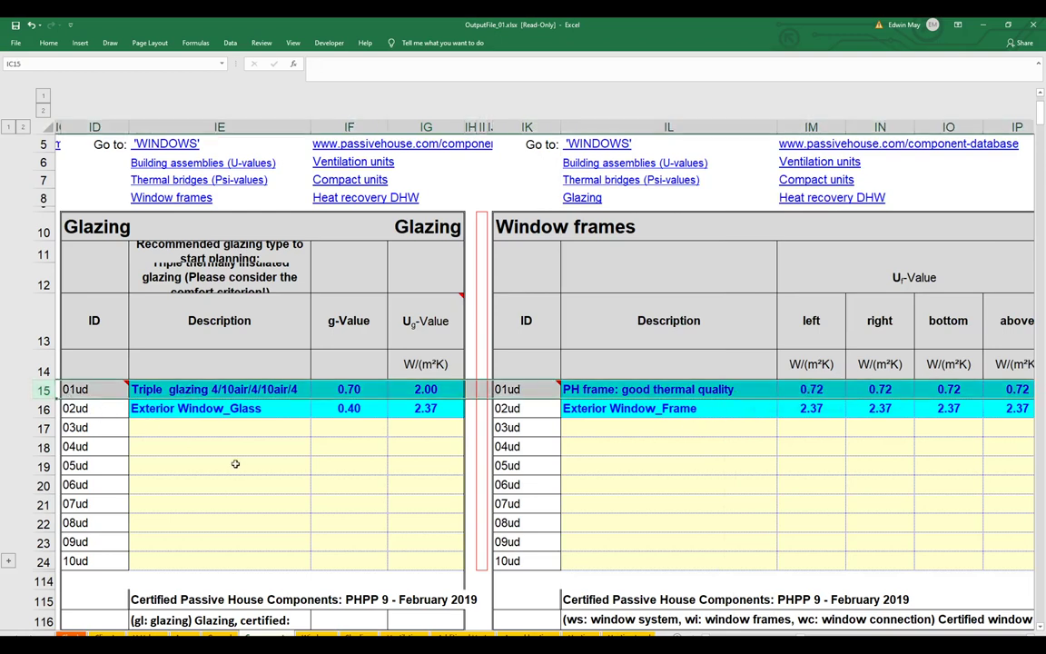
{"action": "left_click", "coordinate": [282, 508]}
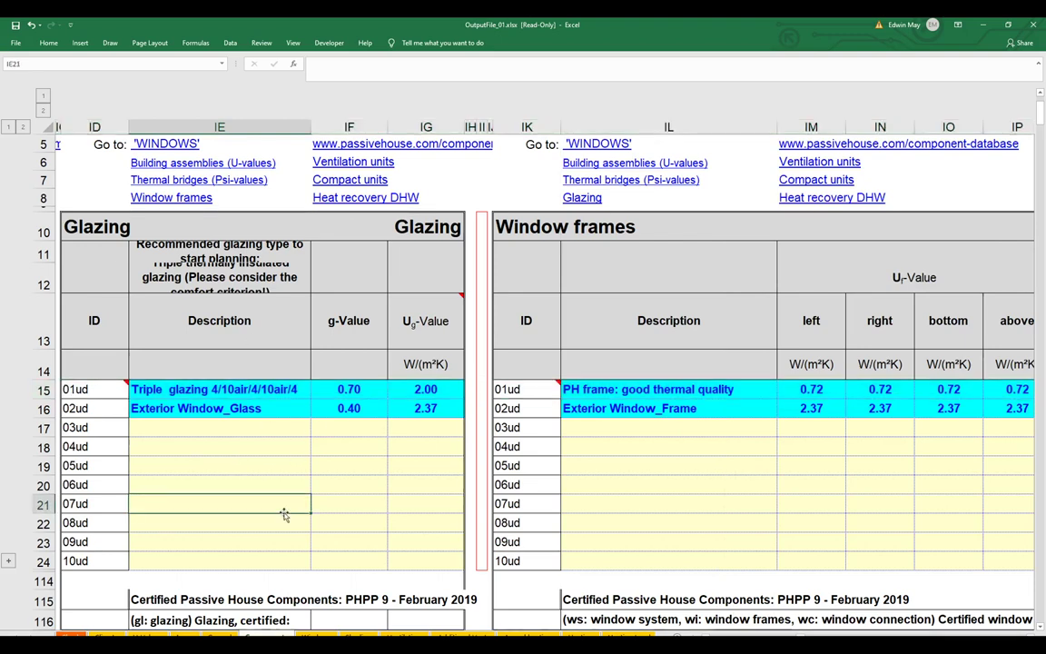
Step: Follow the glazing list link from the Windows worksheet and check the triple glazing's g-Value and Ug-Value on the Components worksheet
{"action": "key", "text": "ctrl+Page_Down"}
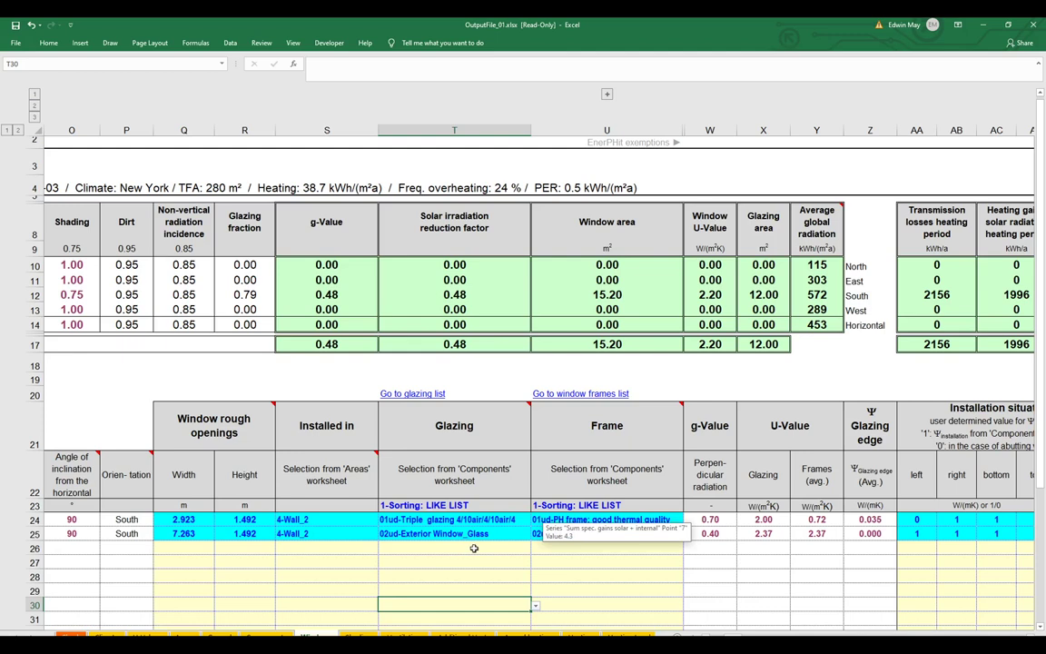
{"action": "left_click", "coordinate": [511, 561]}
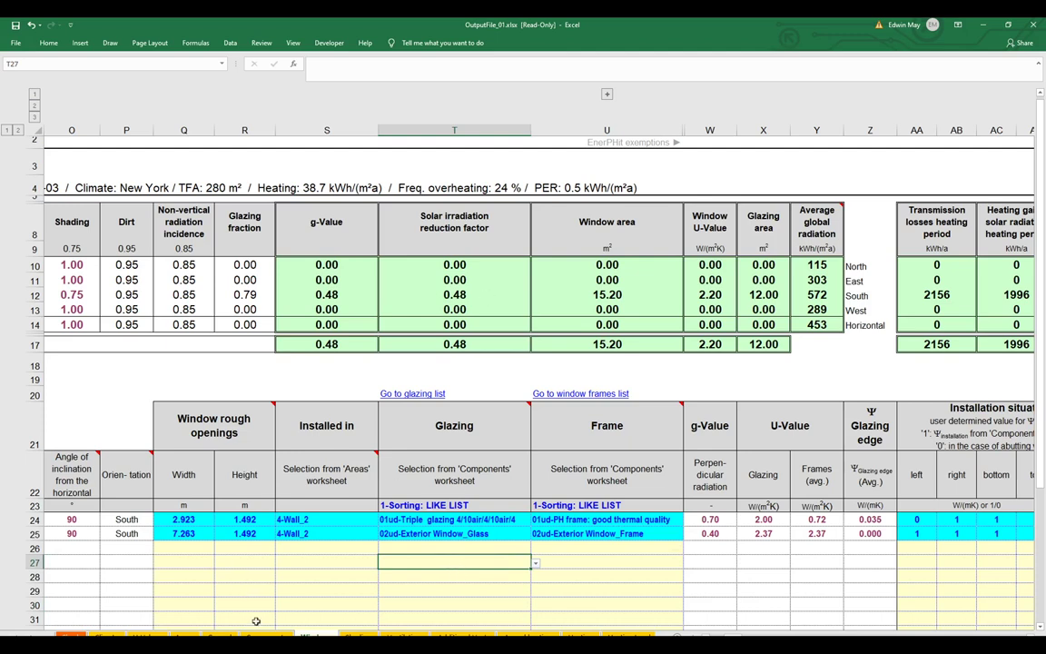
{"action": "left_click", "coordinate": [399, 394]}
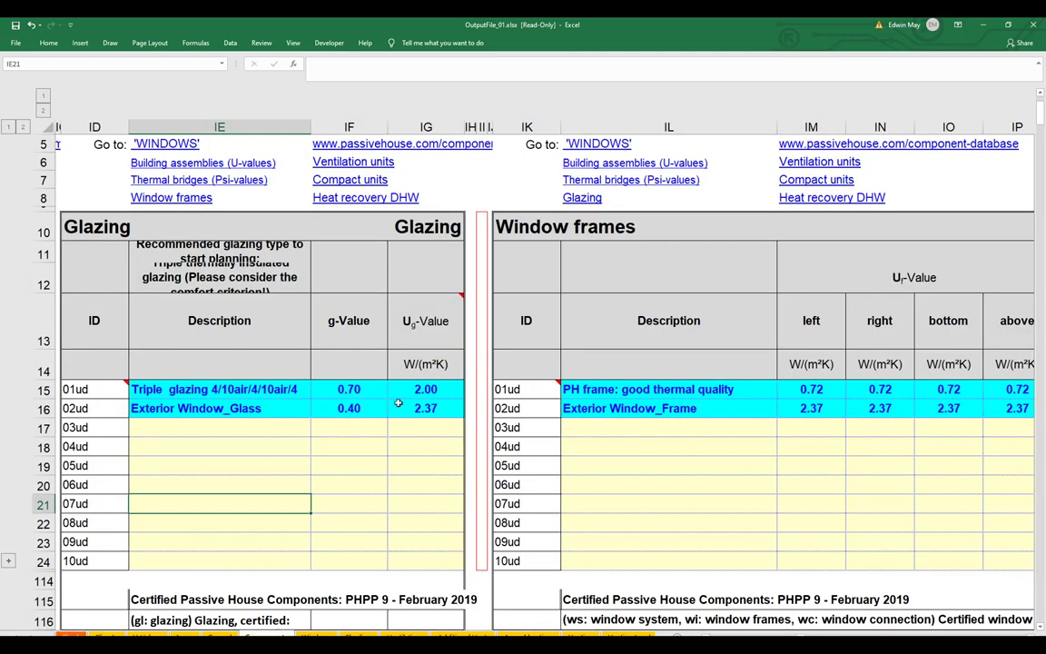
{"action": "left_click", "coordinate": [353, 388]}
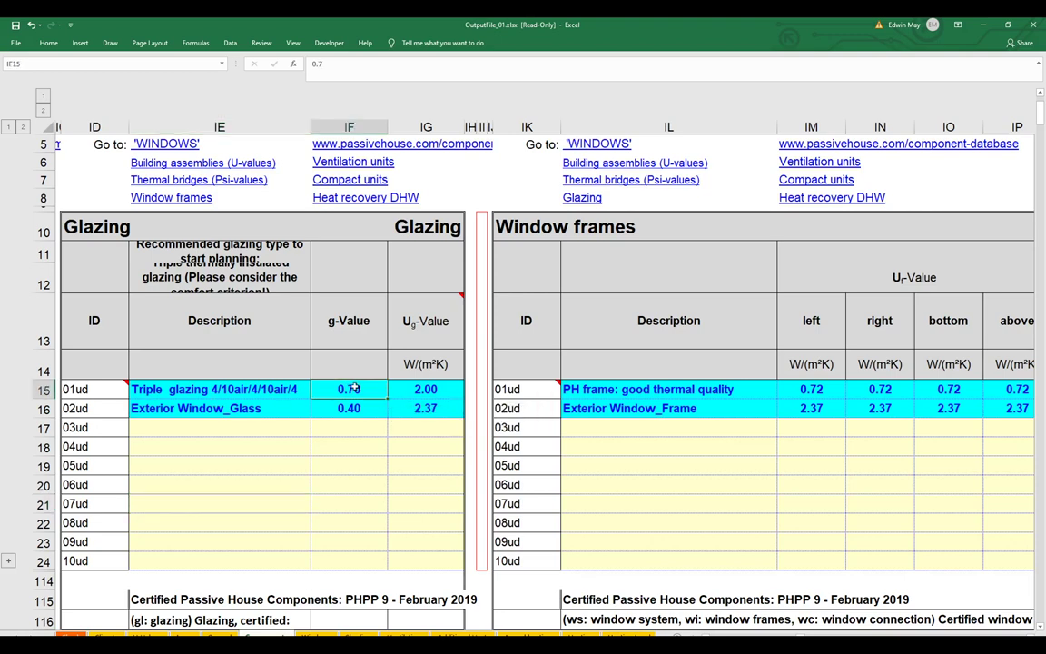
{"action": "left_click", "coordinate": [438, 389]}
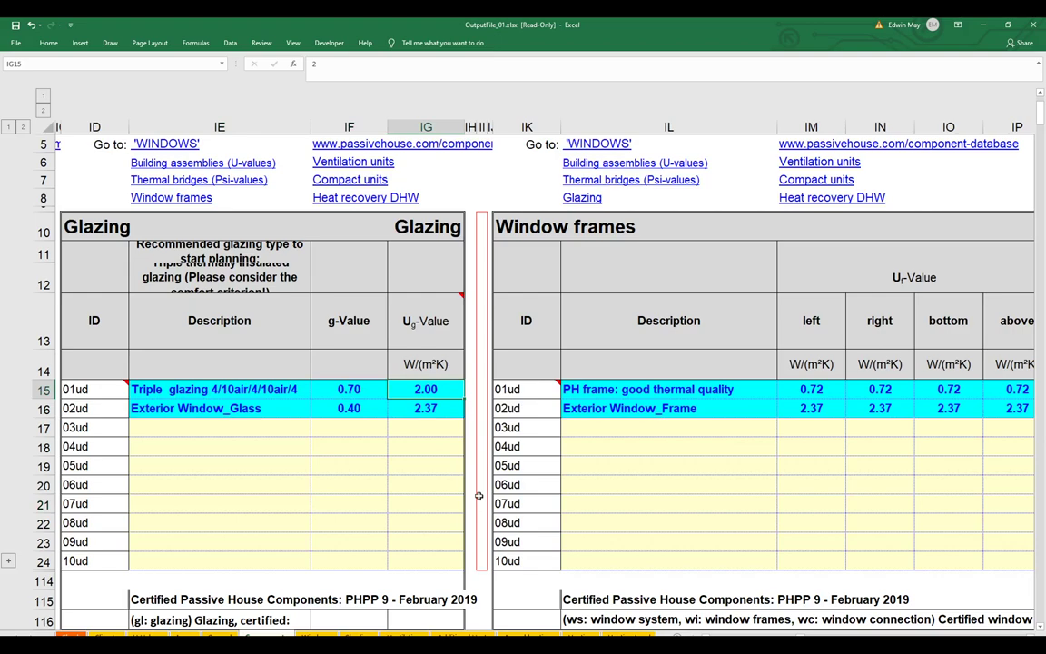
{"action": "double_click", "coordinate": [838, 30]}
{"action": "scroll", "coordinate": [272, 548], "scroll_direction": "down", "scroll_amount": 2}
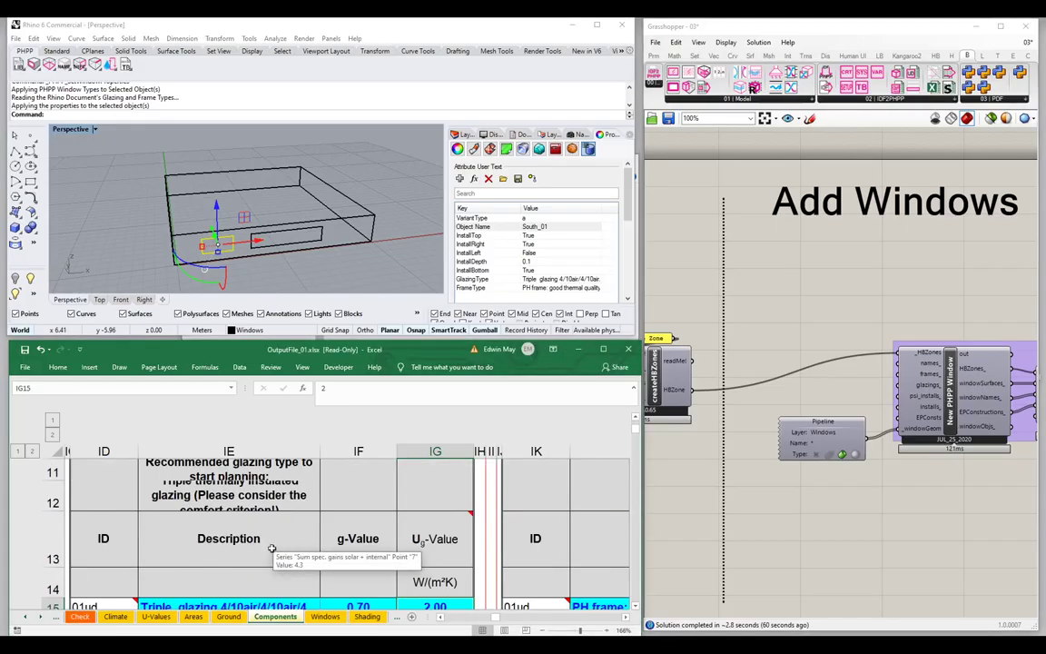
{"action": "scroll", "coordinate": [272, 548], "scroll_direction": "down", "scroll_amount": 1}
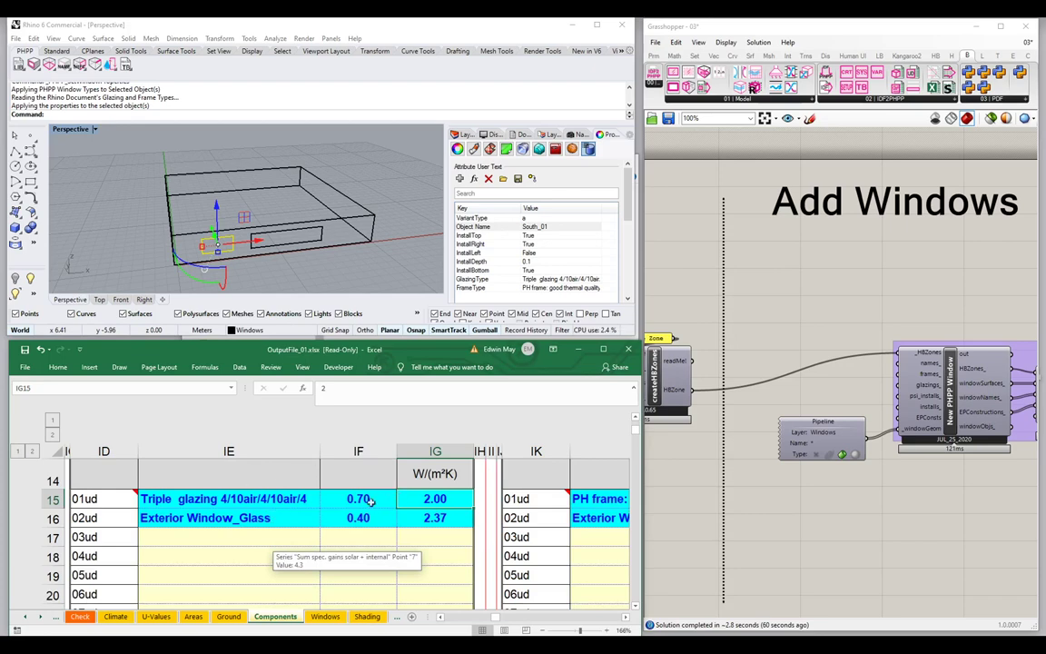
{"action": "left_click", "coordinate": [635, 418]}
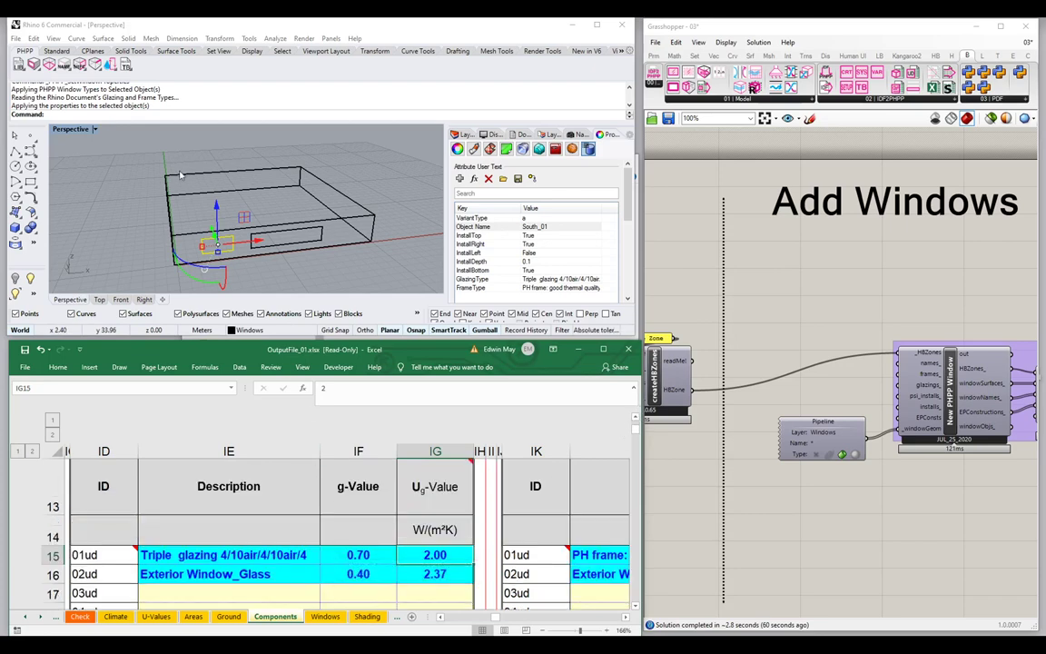
Step: In Rhino's PHPP Libraries and Components, add a Window Glazing row named with the author's first name in possessive form plus "NYC Appropriate Glazing"
{"action": "right_click_drag", "start_coordinate": [234, 226], "coordinate": [268, 262]}
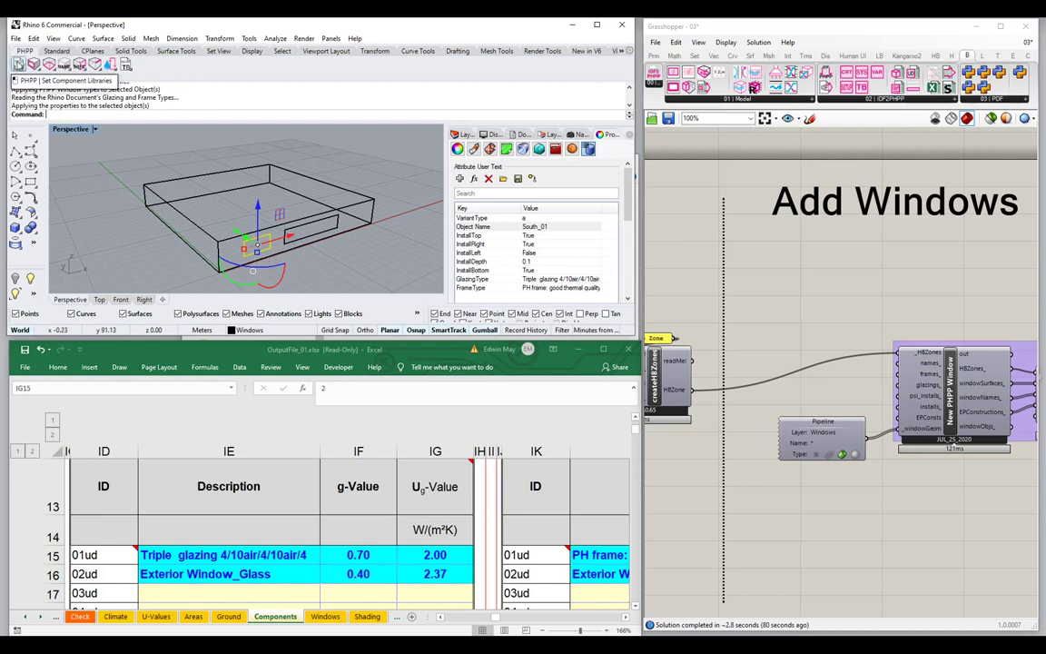
{"action": "left_click", "coordinate": [18, 64]}
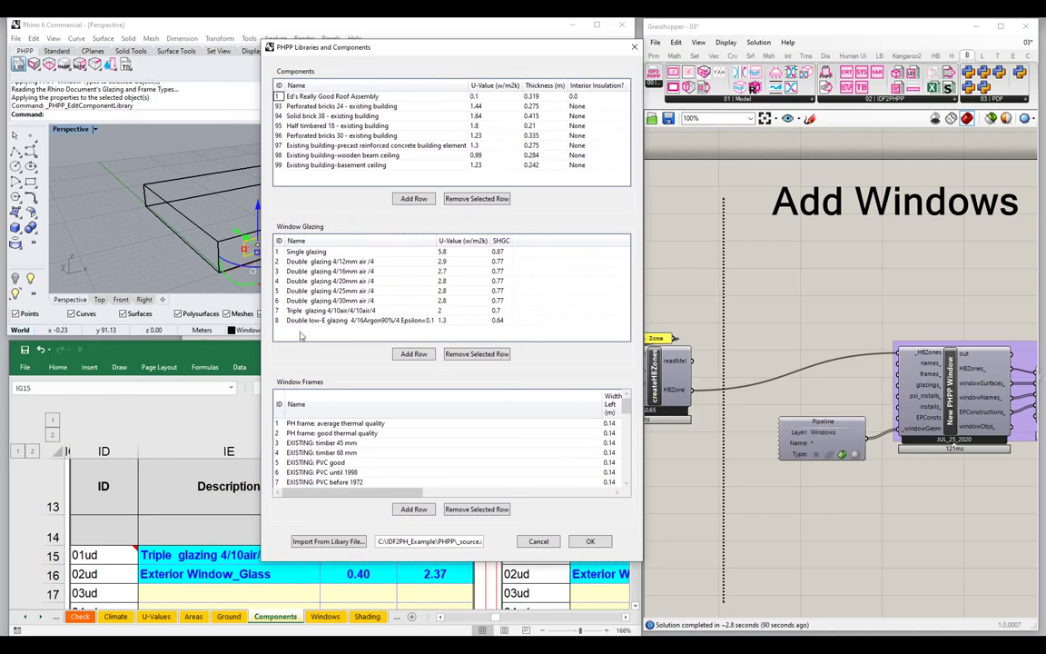
{"action": "left_click", "coordinate": [412, 354]}
{"action": "left_click", "coordinate": [316, 332]}
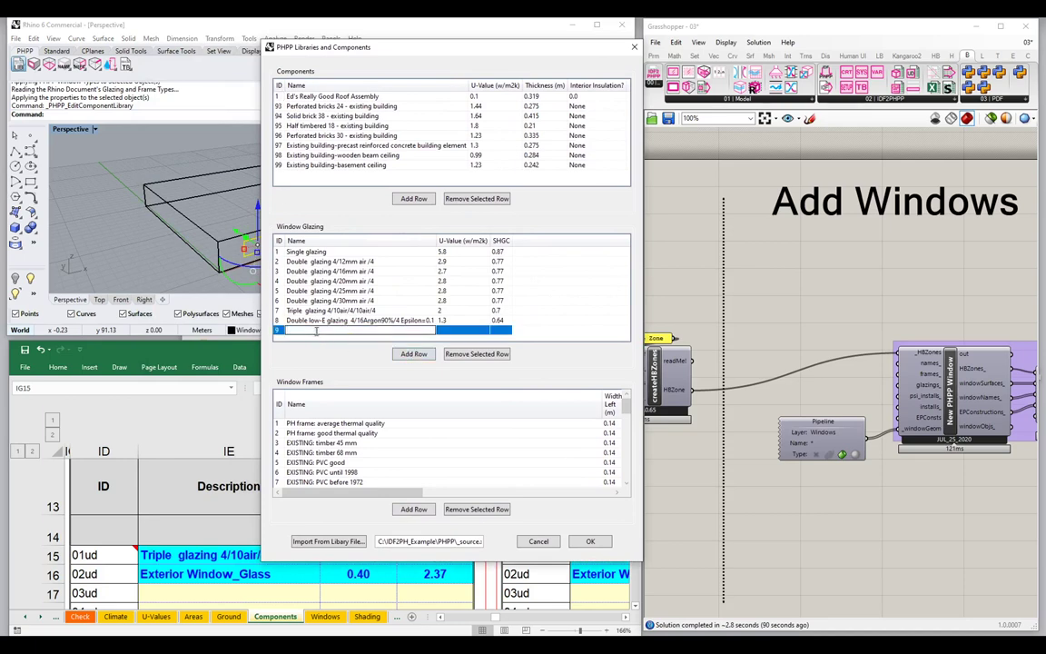
{"action": "type", "text": "Ed's NYC Appropriate Glazing"}
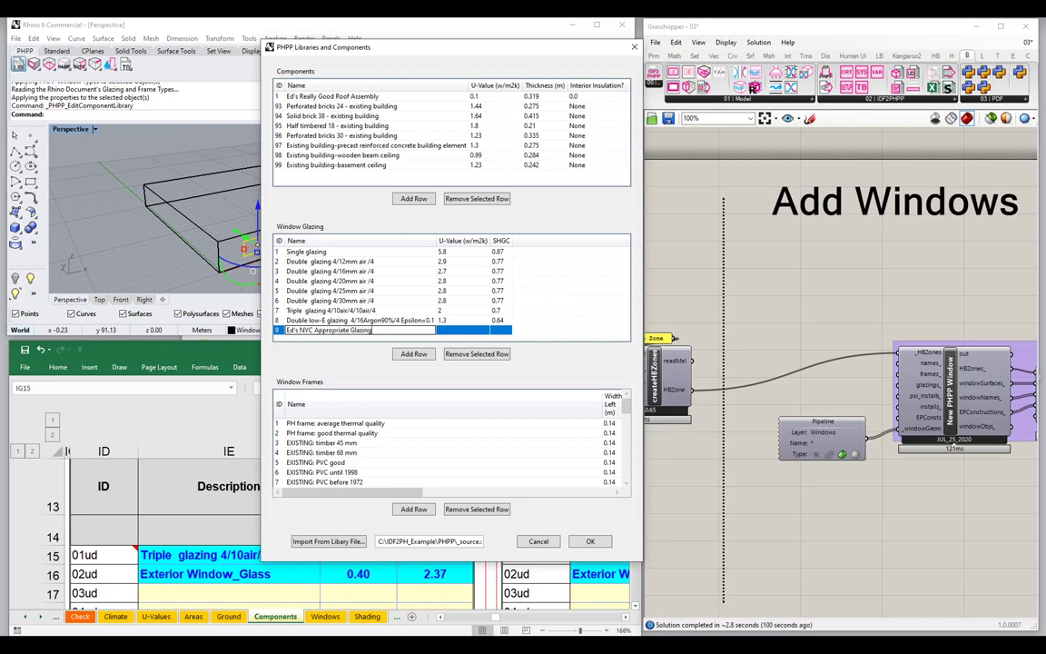
{"action": "key", "text": "ctrl+a"}
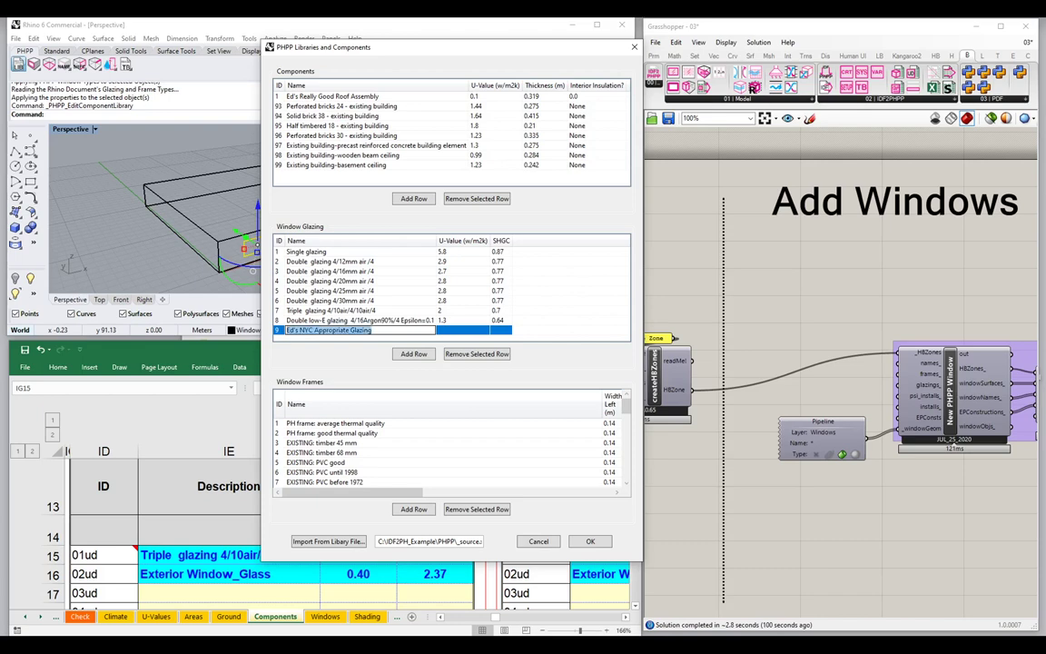
{"action": "type", "text": "SG"}
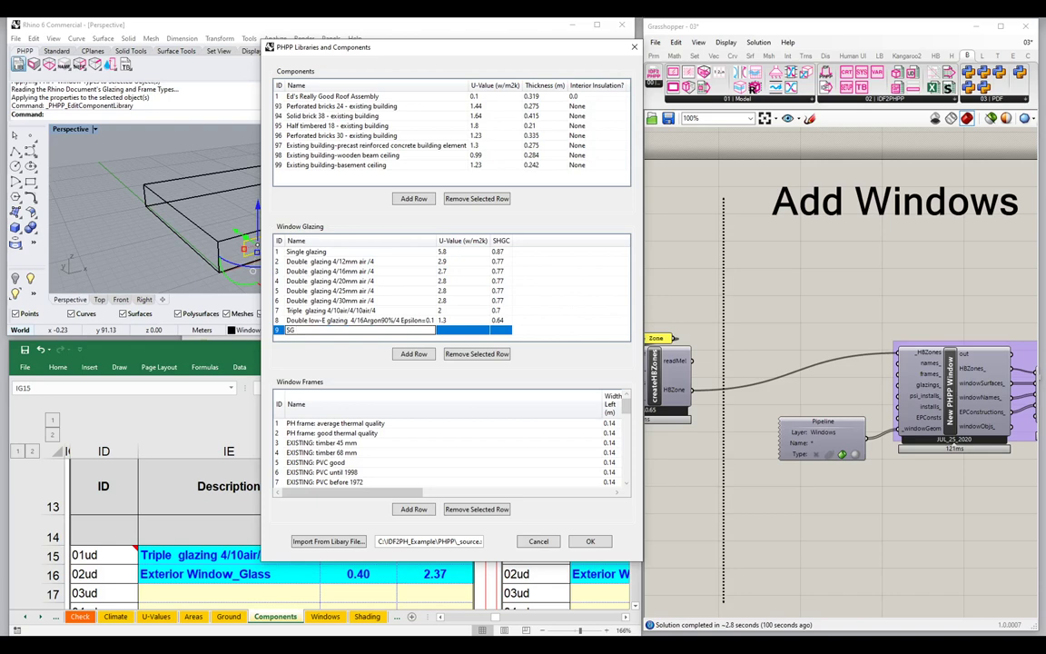
{"action": "type", "text": " 4/18/4/18AR/4"}
{"action": "key", "text": "ctrl+a"}
{"action": "type", "text": "Ed's NYC Appropriate Glazing"}
Step: Set the new NYC glazing's U-Value to 0.5 W/m2k and its SHGC to 0.4, and apply the library changes
{"action": "key", "text": "Tab"}
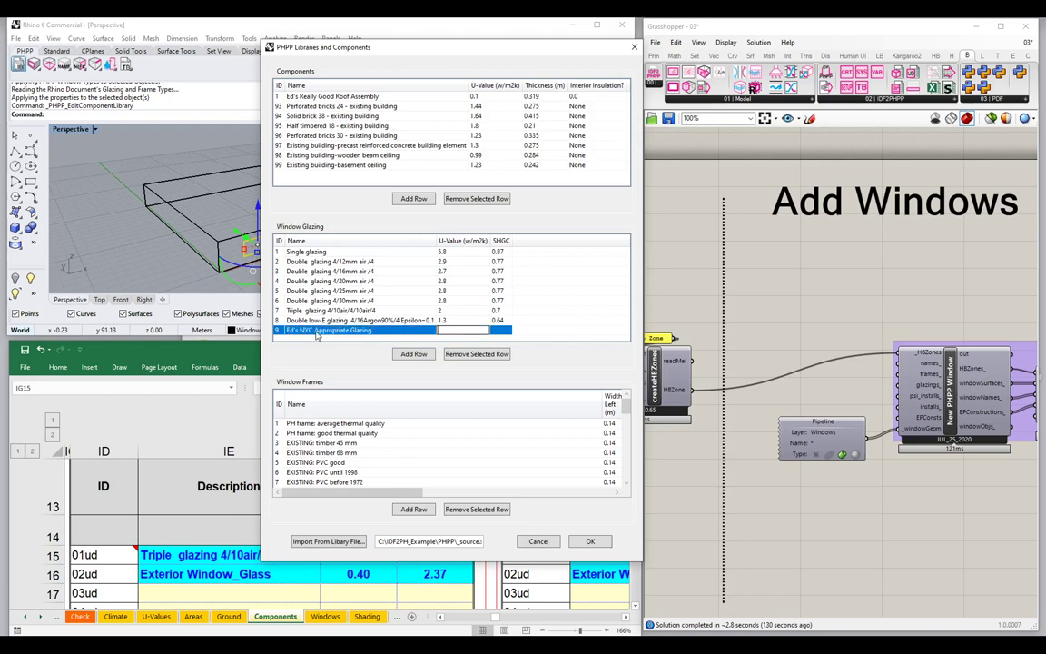
{"action": "type", "text": "0.5"}
{"action": "key", "text": "Tab"}
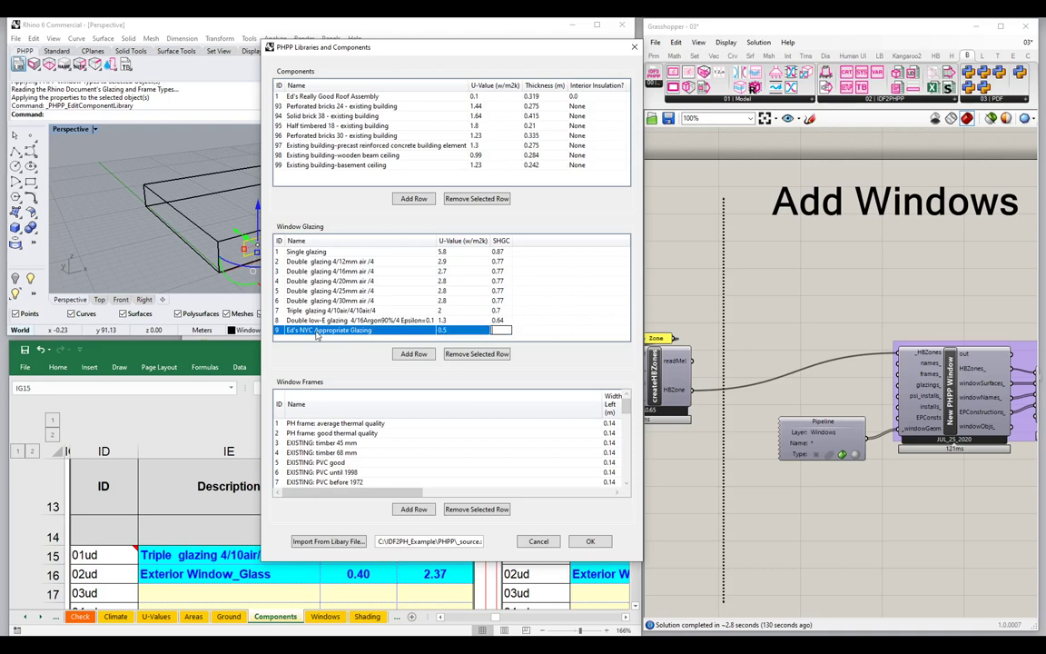
{"action": "type", "text": "0.4"}
{"action": "key", "text": "Tab"}
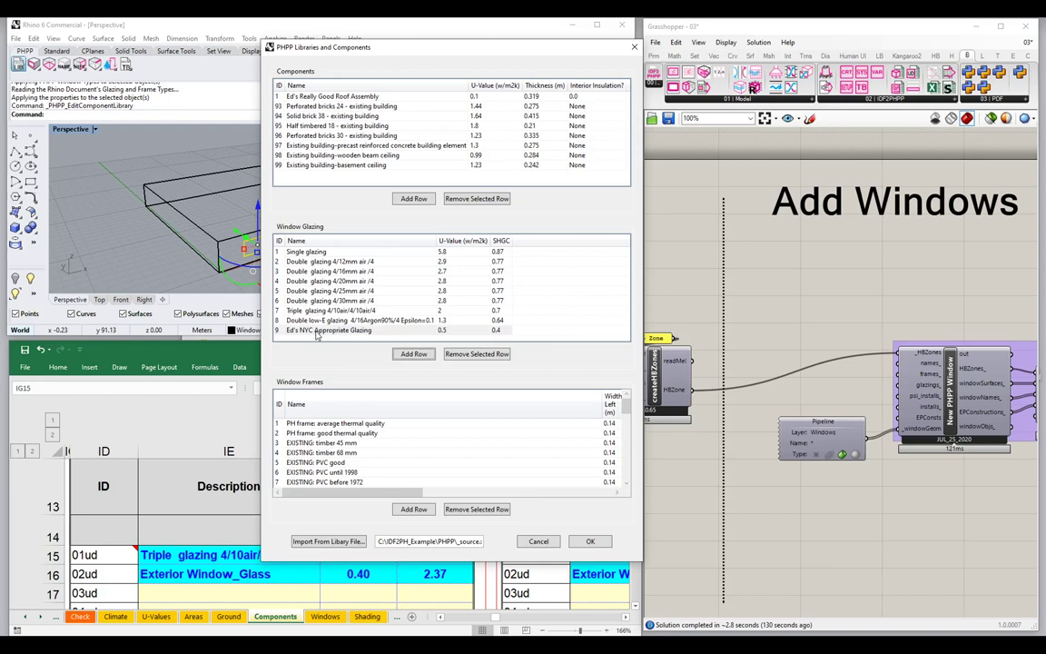
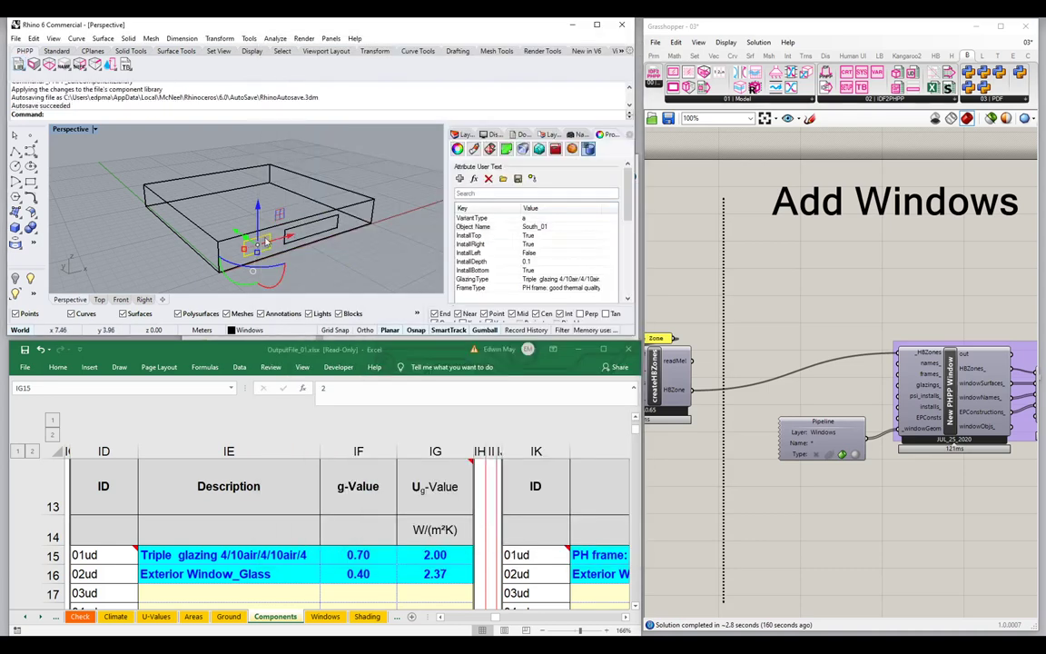
Step: Assign the custom NYC Appropriate Glazing to the South_01 window in its PHPP window properties and apply the change
{"action": "left_click", "coordinate": [29, 62]}
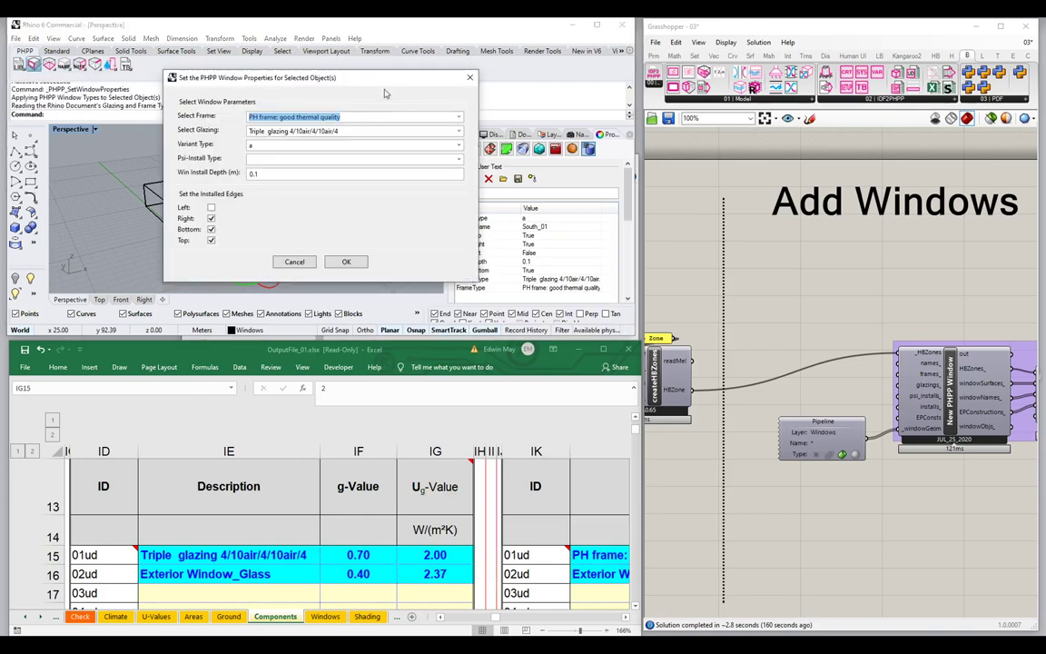
{"action": "left_click_drag", "start_coordinate": [348, 78], "coordinate": [532, 136]}
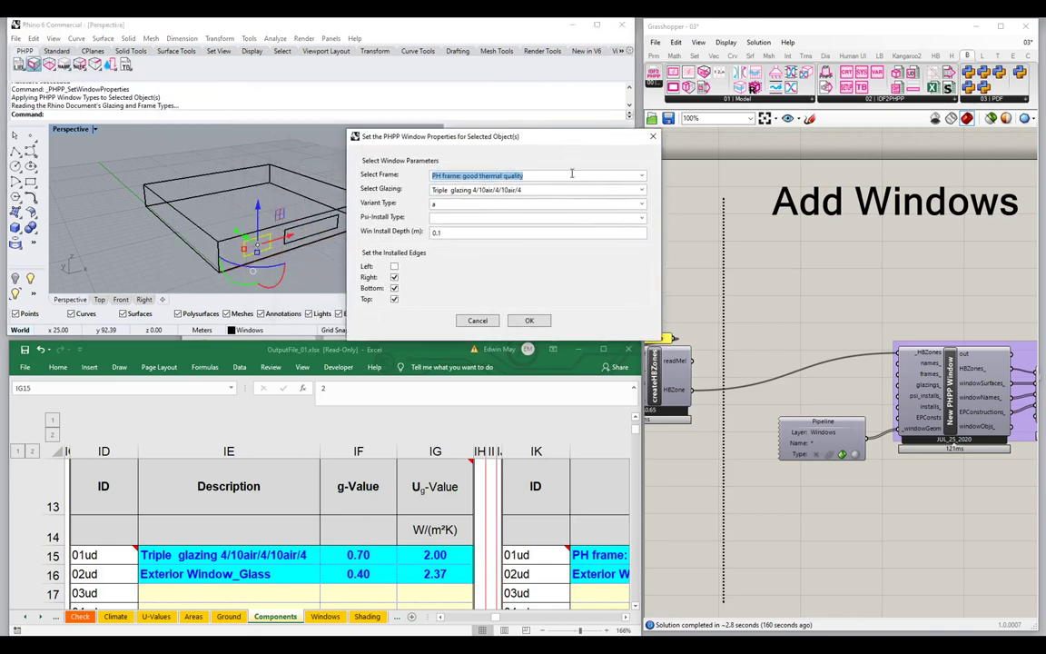
{"action": "left_click", "coordinate": [642, 191]}
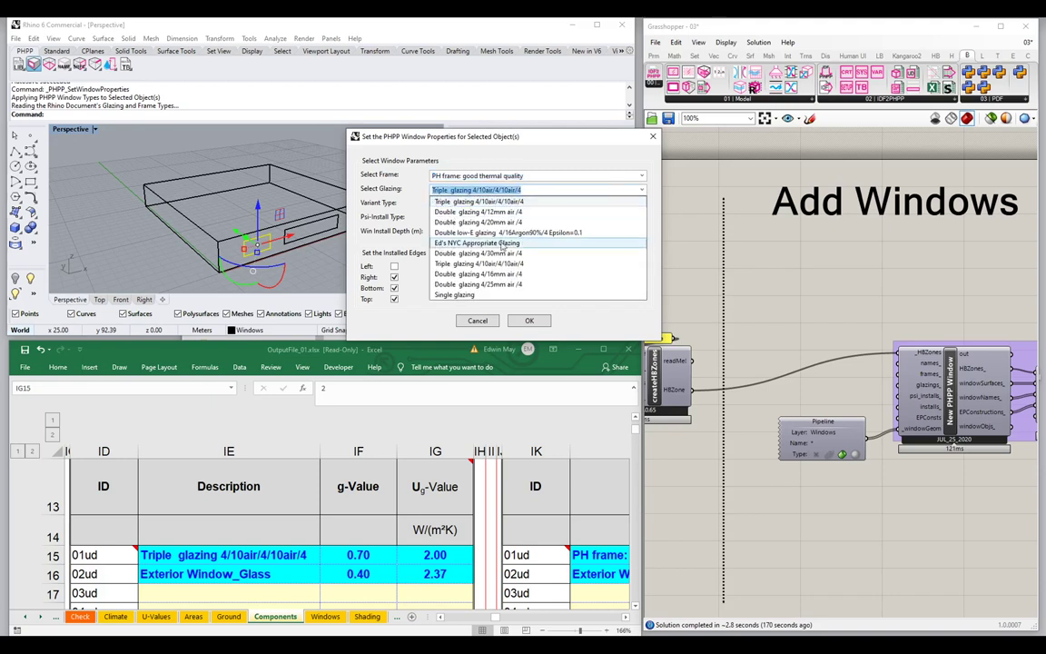
{"action": "left_click", "coordinate": [509, 244]}
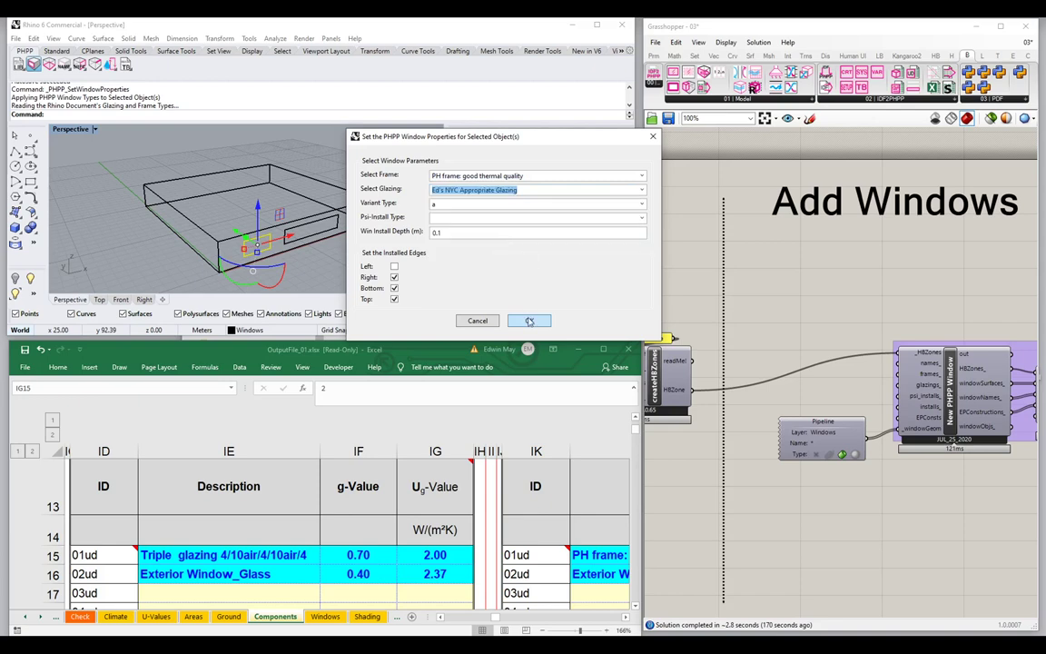
{"action": "left_click", "coordinate": [529, 320]}
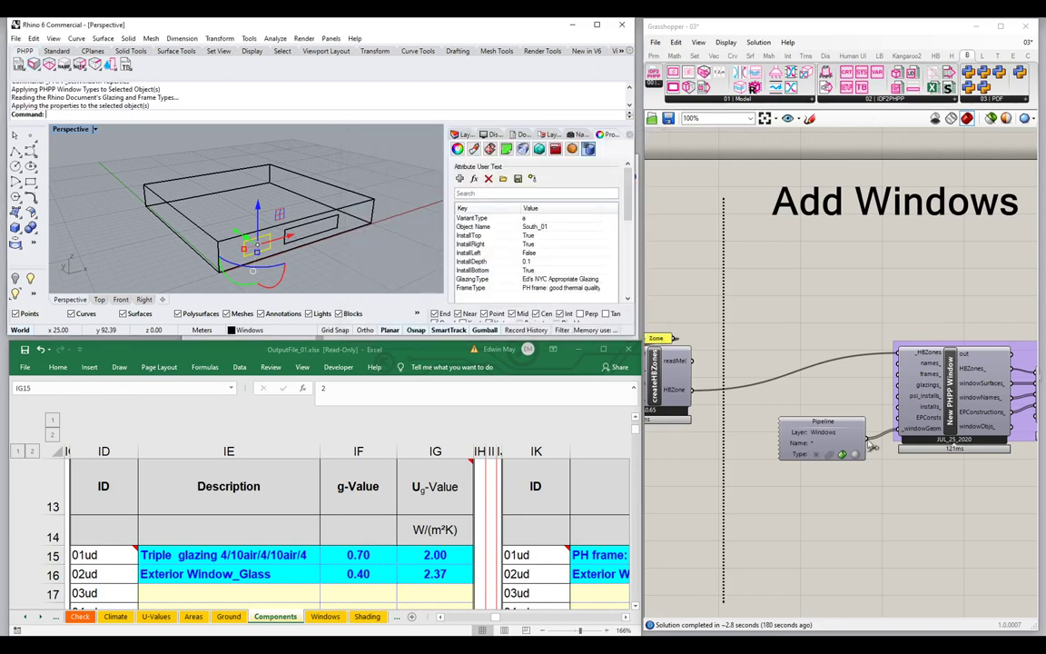
{"action": "left_click", "coordinate": [835, 401]}
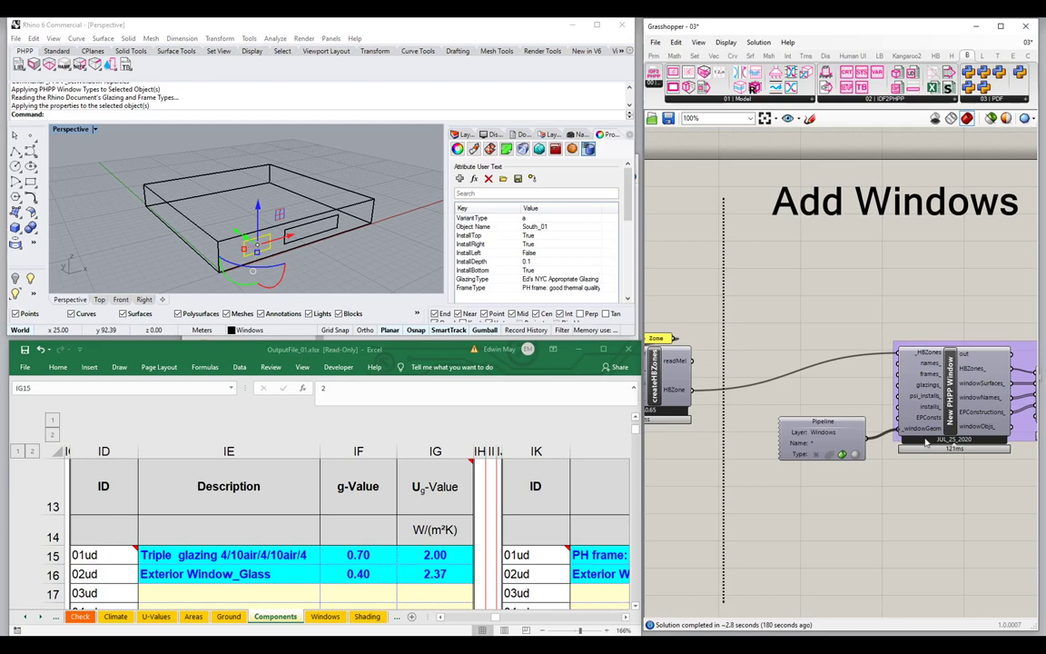
Step: Check the custom NYC glazing's description, g-Value and Ug-Value in row 15 of the Components worksheet
{"action": "left_click", "coordinate": [165, 556]}
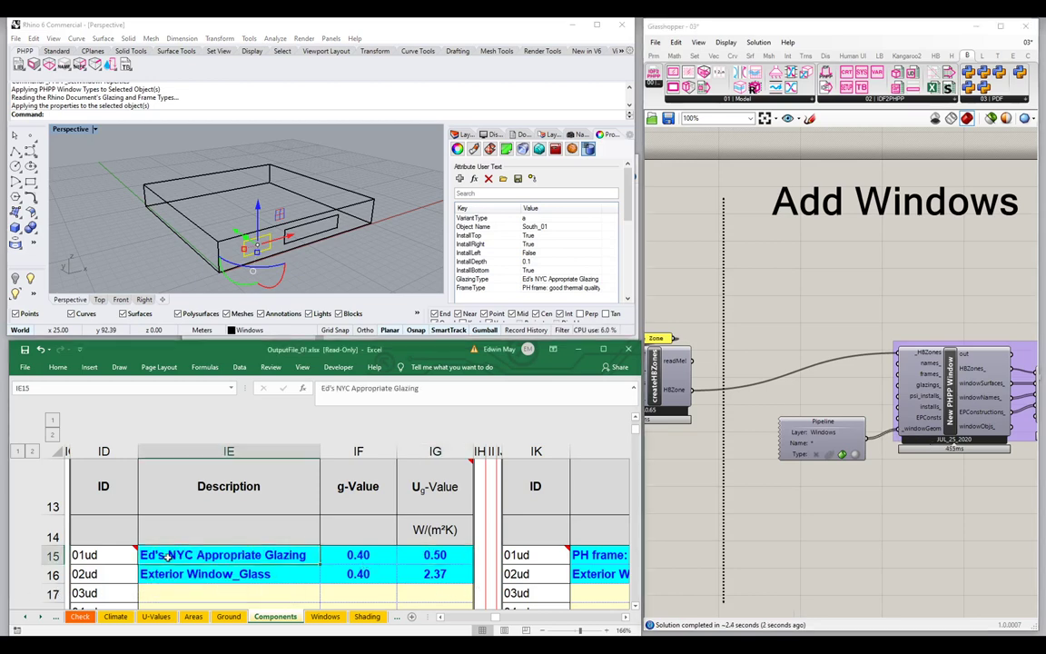
{"action": "left_click", "coordinate": [376, 562]}
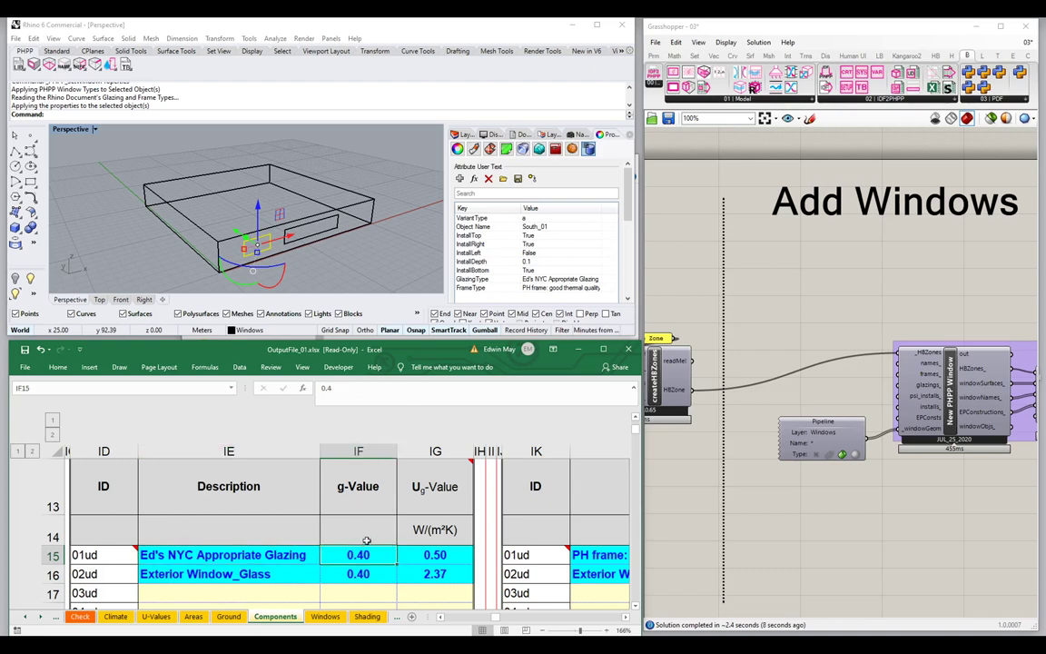
{"action": "left_click", "coordinate": [447, 555]}
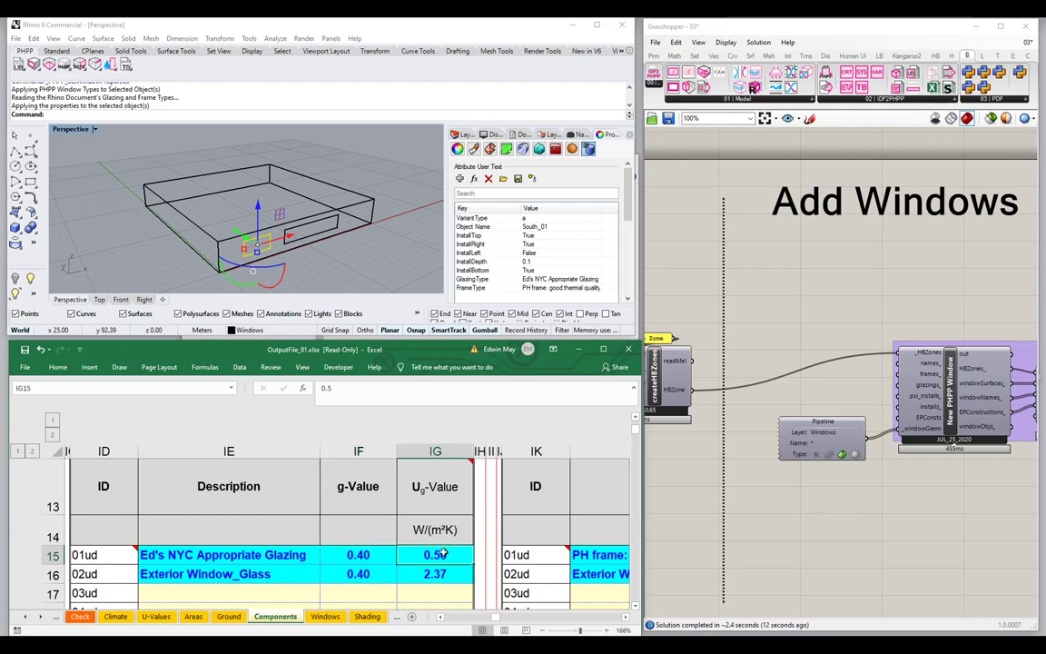
Step: Check the glazing type listed for the South_01 and South_02 windows on the Windows worksheet
{"action": "left_click", "coordinate": [335, 621]}
{"action": "scroll", "coordinate": [334, 538], "scroll_direction": "down", "scroll_amount": 3}
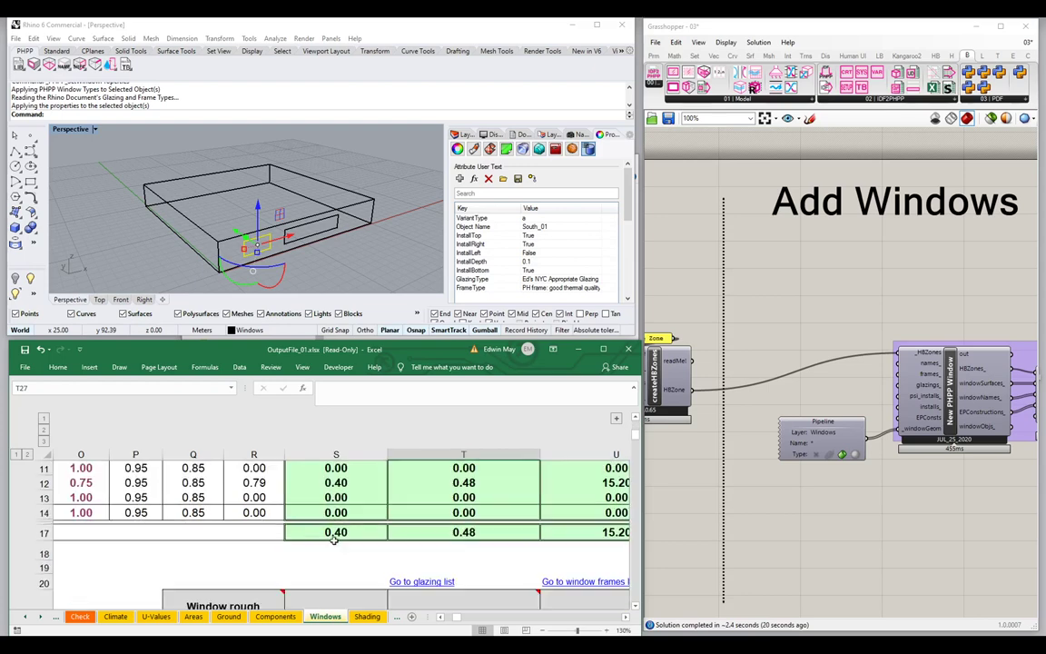
{"action": "scroll", "coordinate": [334, 538], "scroll_direction": "down", "scroll_amount": 4}
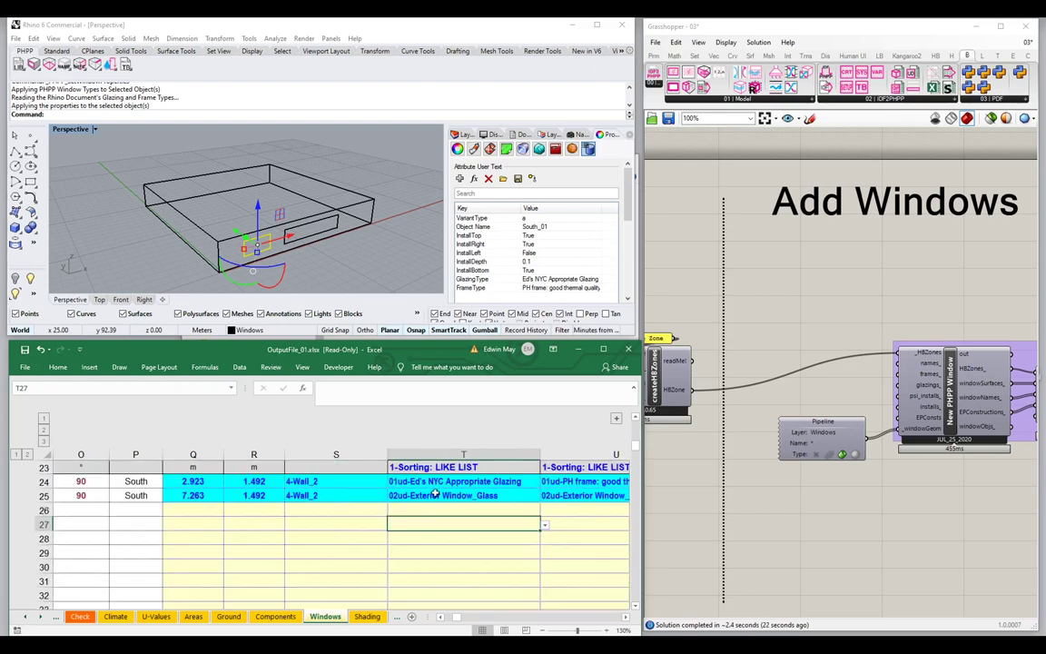
{"action": "left_click", "coordinate": [435, 481]}
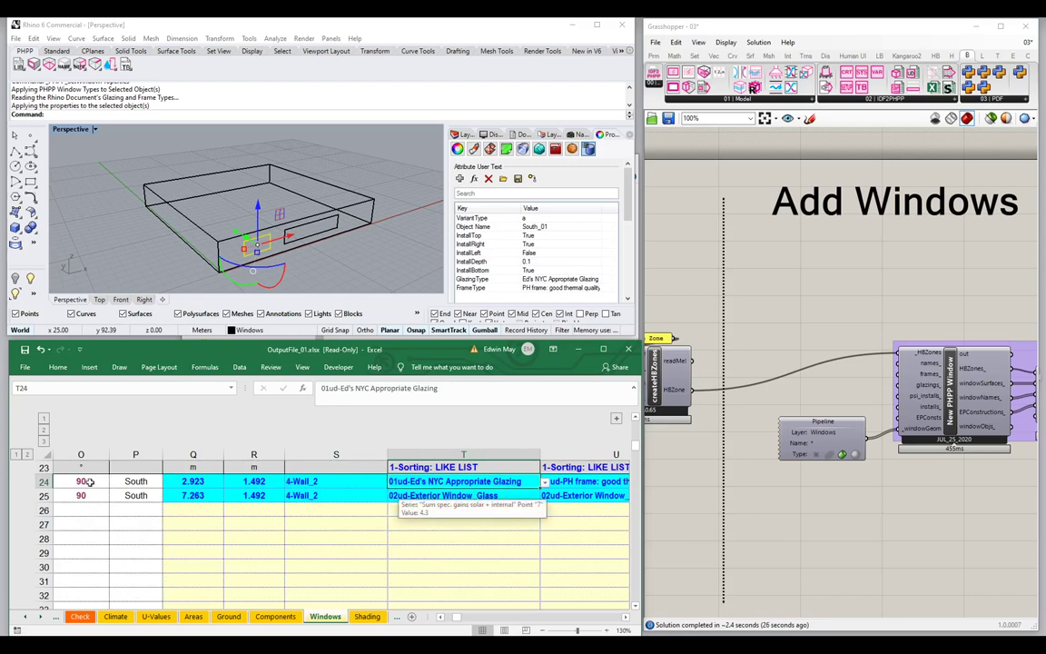
{"action": "left_click", "coordinate": [440, 616]}
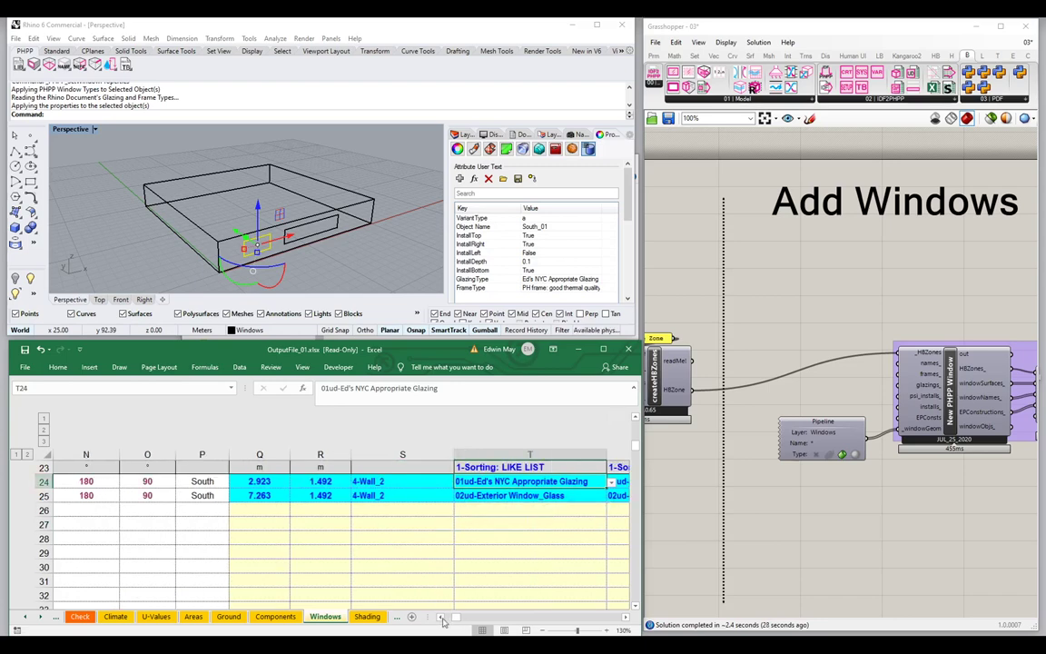
{"action": "left_click", "coordinate": [440, 616]}
{"action": "left_click", "coordinate": [440, 616]}
{"action": "left_click_drag", "start_coordinate": [154, 481], "coordinate": [156, 494]}
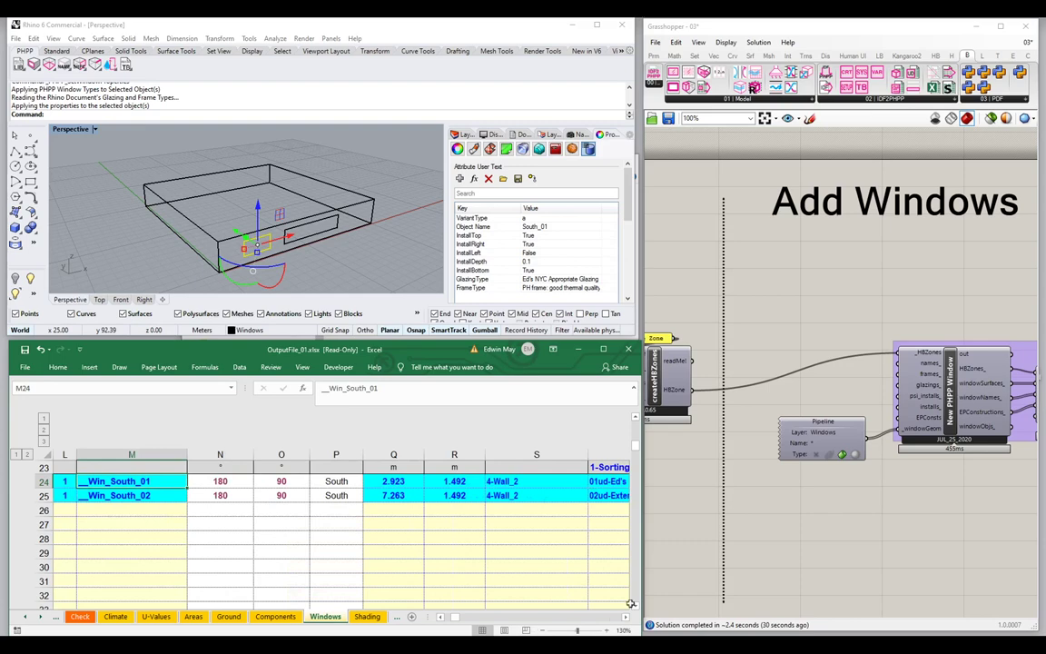
{"action": "left_click", "coordinate": [626, 617]}
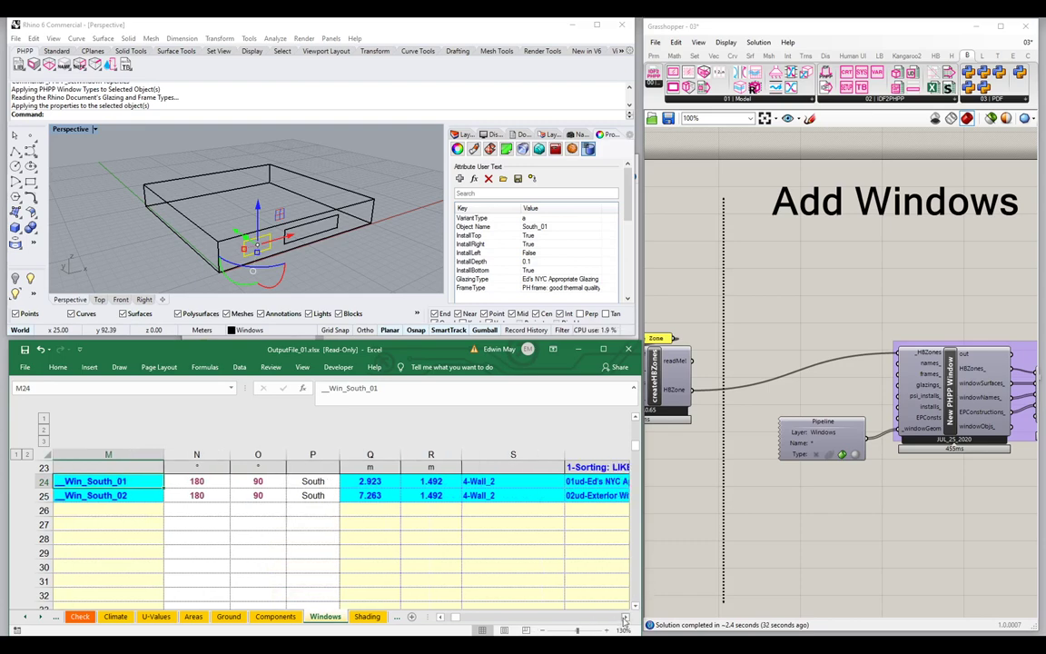
{"action": "left_click", "coordinate": [626, 616]}
{"action": "left_click", "coordinate": [626, 617]}
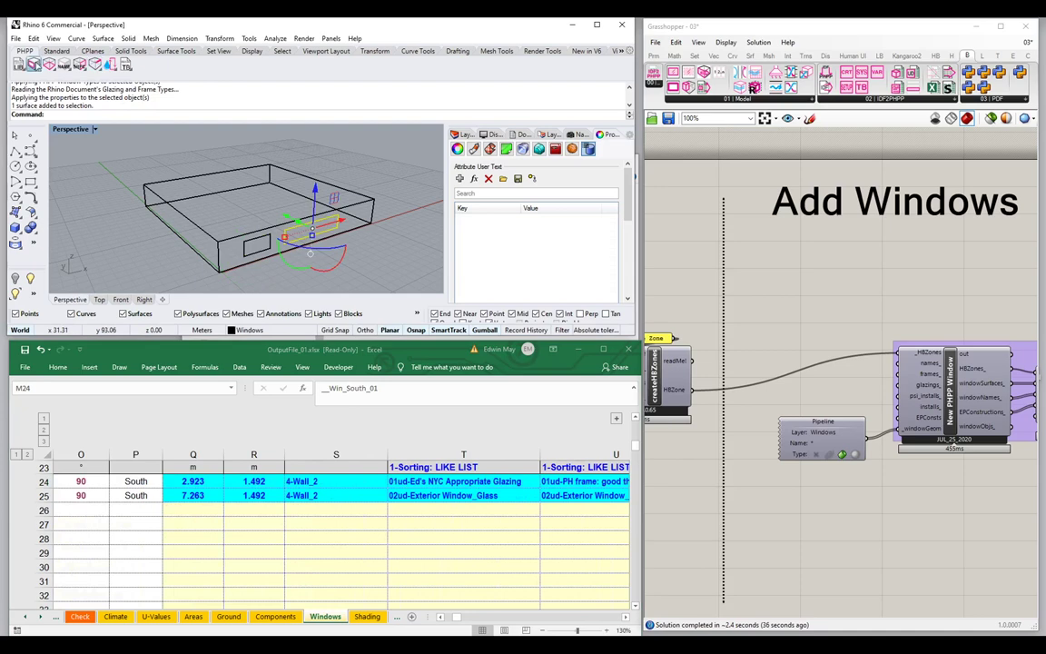
Step: Give the South_02 window the frame "PH frame: good thermal quality", the custom NYC Appropriate Glazing and variant type a
{"action": "left_click", "coordinate": [36, 61]}
{"action": "left_click", "coordinate": [459, 117]}
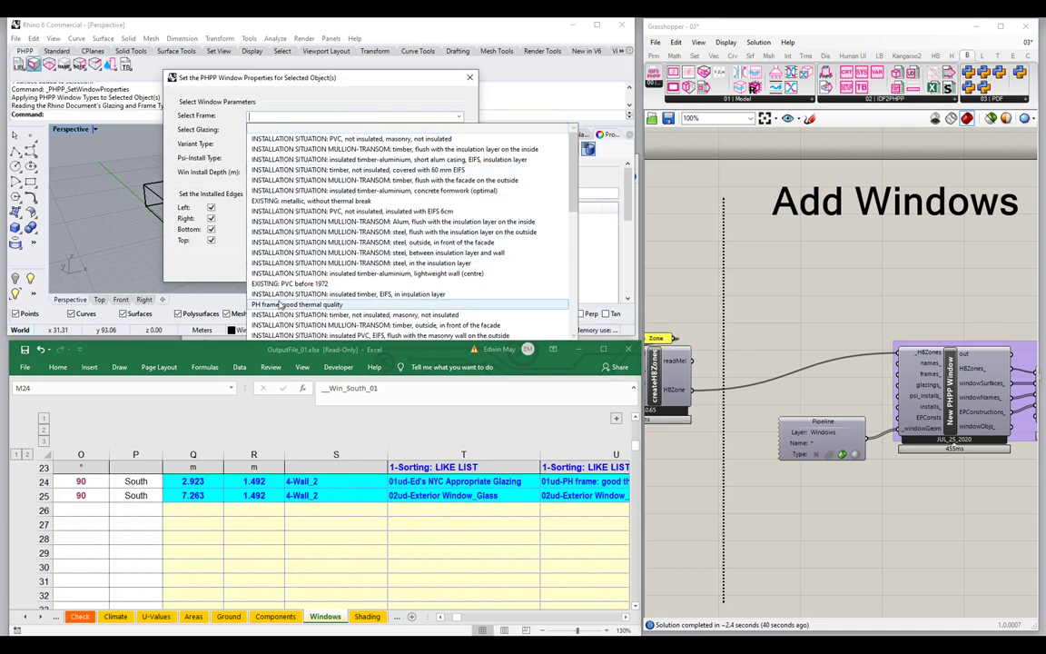
{"action": "left_click", "coordinate": [277, 304]}
{"action": "left_click", "coordinate": [413, 128]}
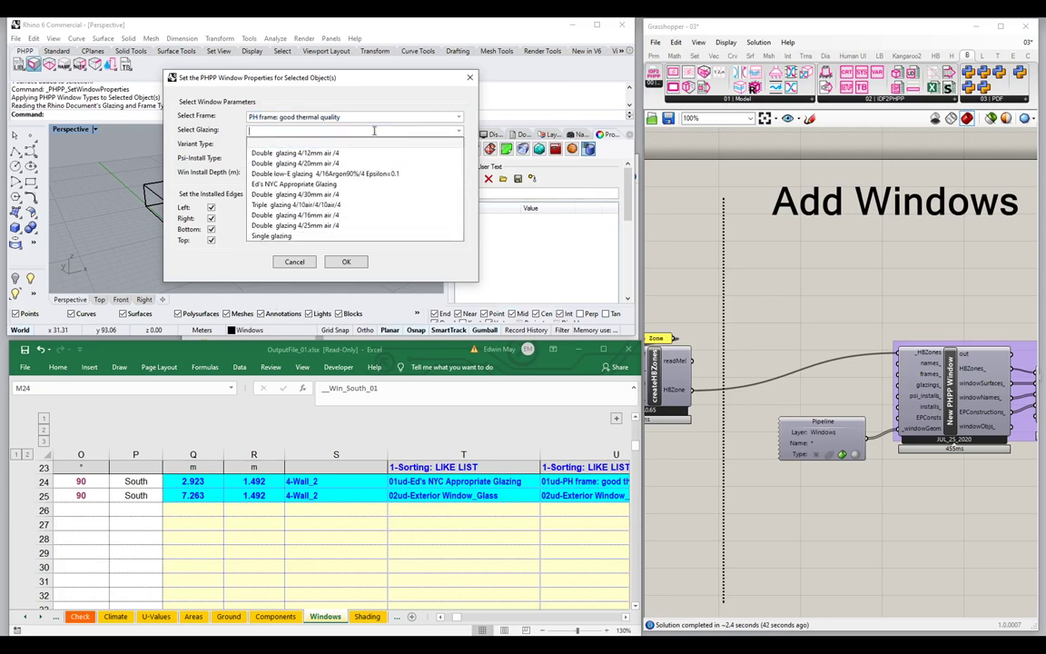
{"action": "left_click", "coordinate": [295, 183]}
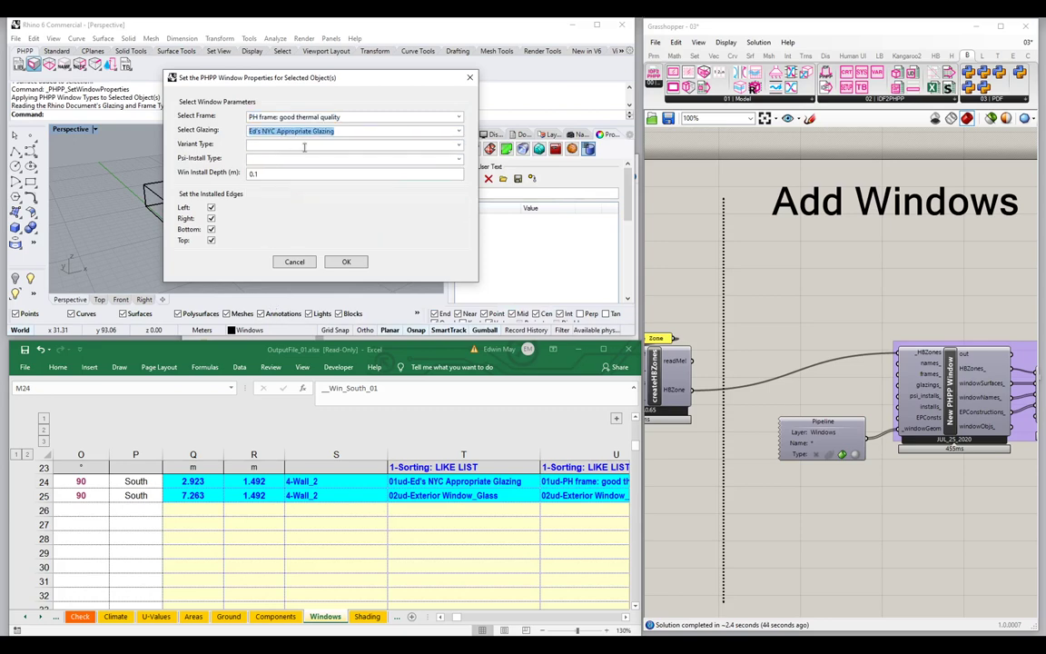
{"action": "left_click", "coordinate": [451, 145]}
{"action": "left_click", "coordinate": [324, 154]}
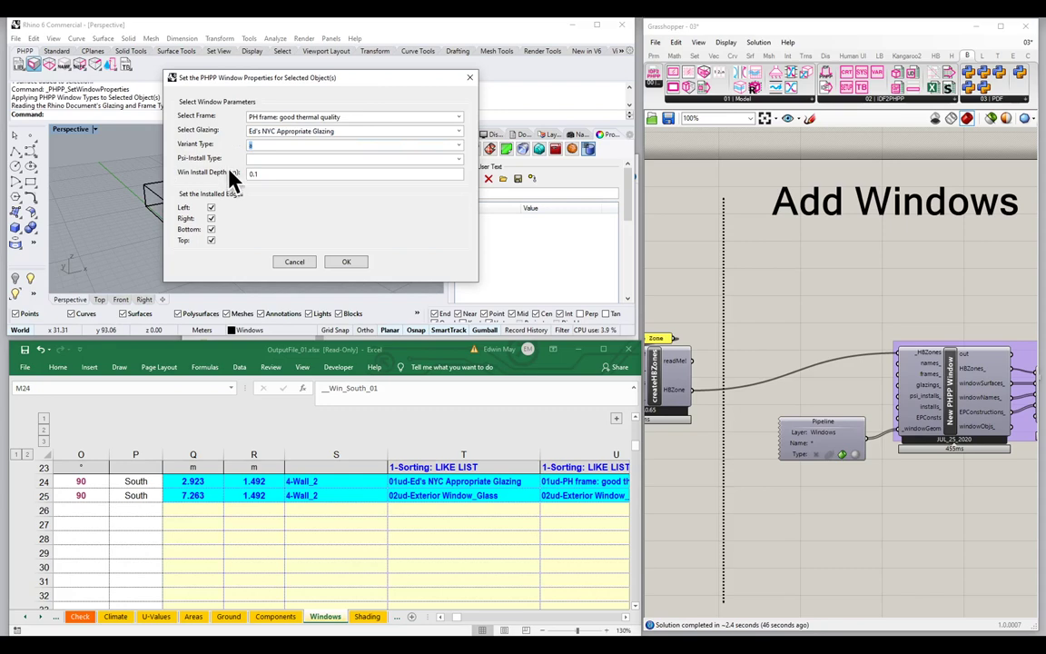
{"action": "left_click", "coordinate": [346, 262]}
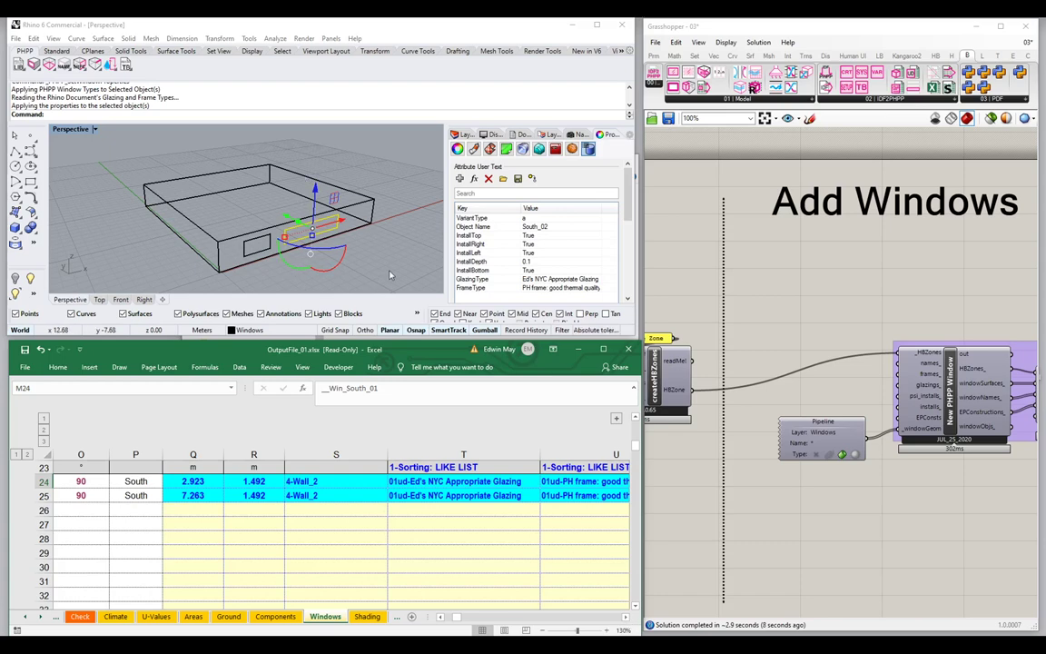
Step: Review the South_02 window's attribute user text and PHPP window properties in Rhino, and close the properties without changes
{"action": "left_click", "coordinate": [263, 232]}
{"action": "right_click_drag", "start_coordinate": [254, 184], "coordinate": [299, 218]}
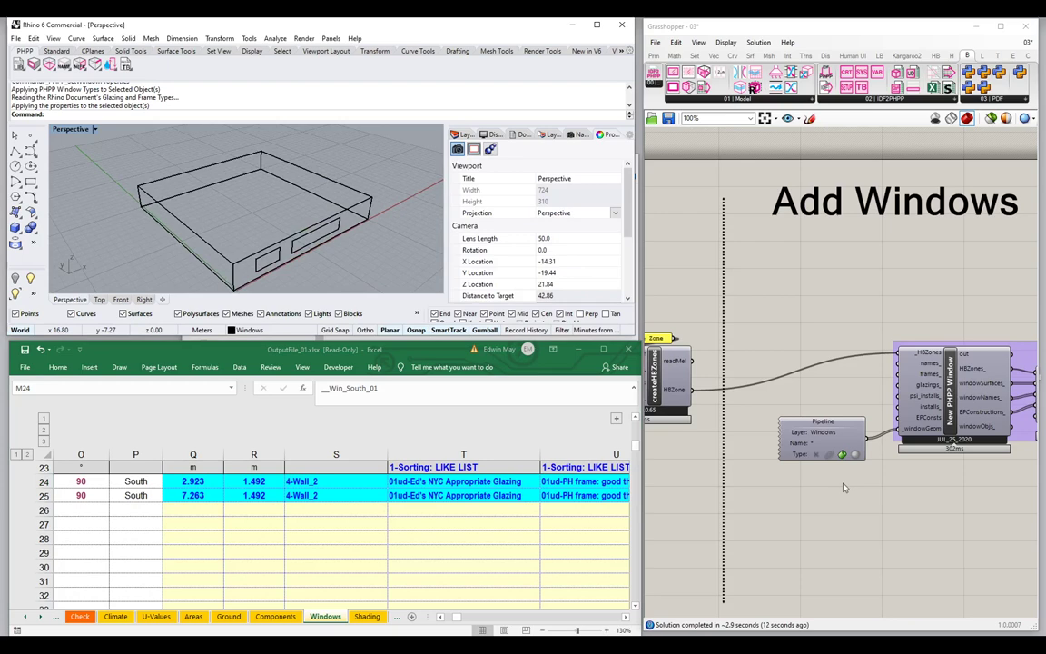
{"action": "left_click", "coordinate": [298, 242]}
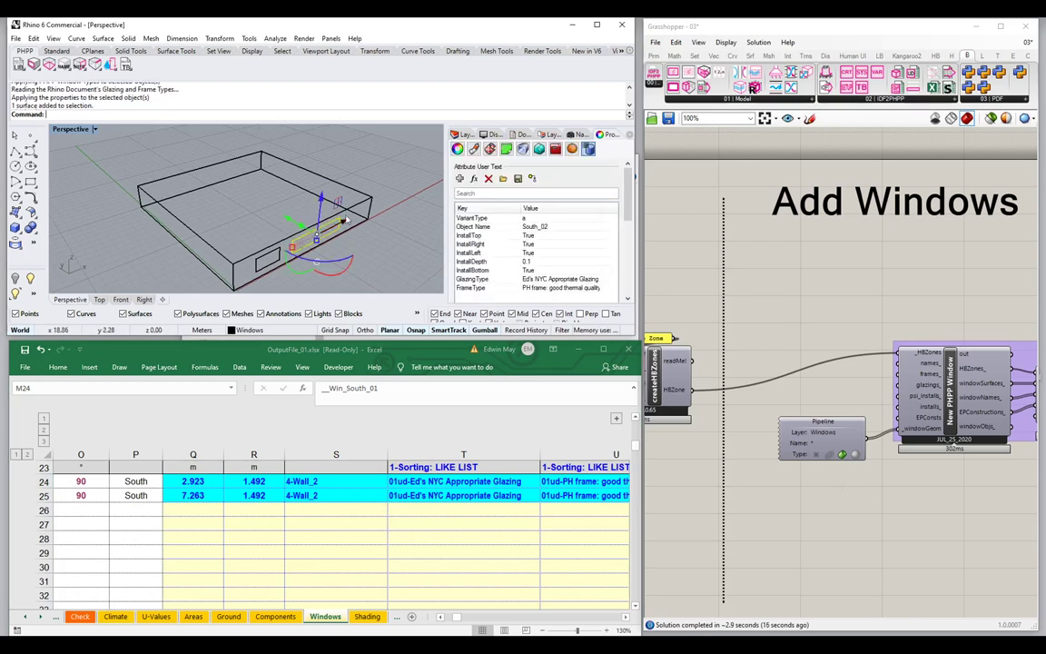
{"action": "key", "text": "Escape"}
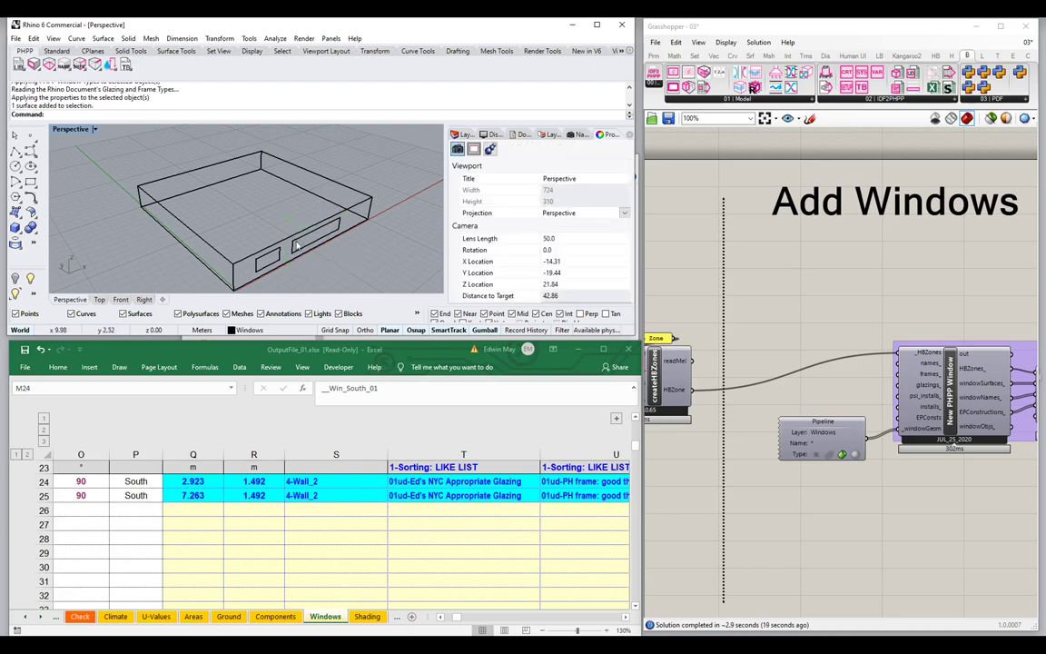
{"action": "left_click", "coordinate": [297, 245]}
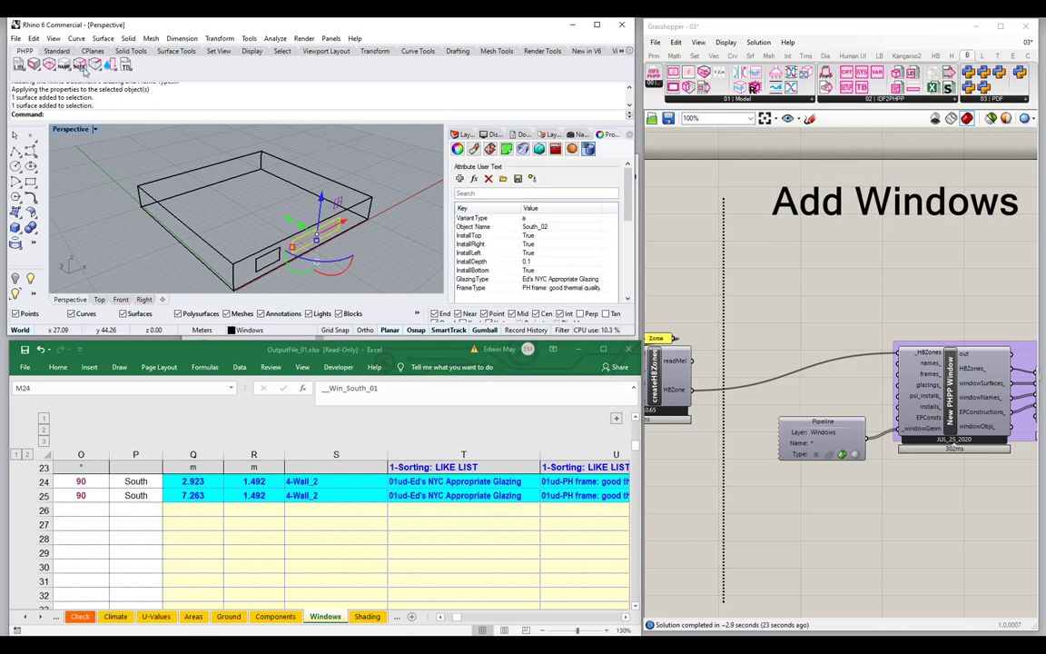
{"action": "left_click", "coordinate": [33, 65]}
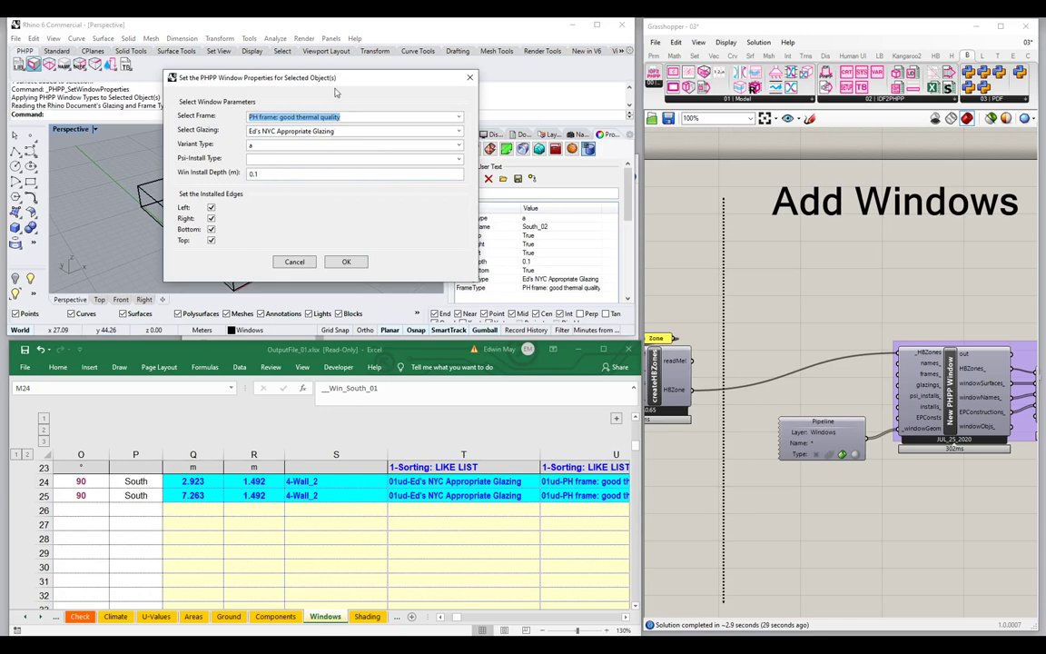
{"action": "left_click_drag", "start_coordinate": [301, 76], "coordinate": [485, 124]}
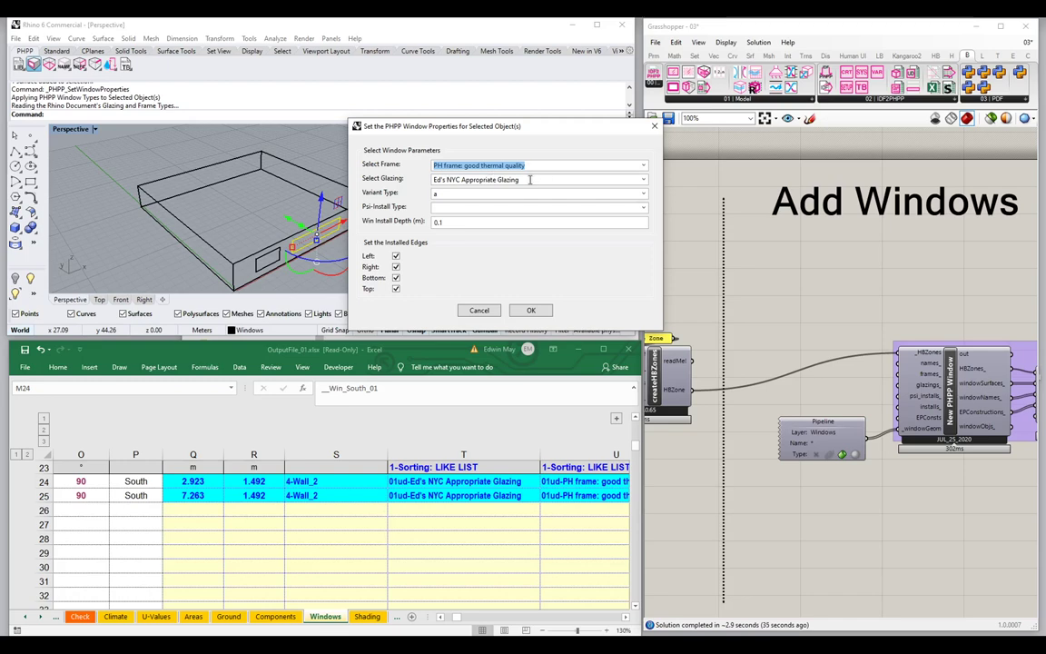
{"action": "left_click", "coordinate": [476, 309]}
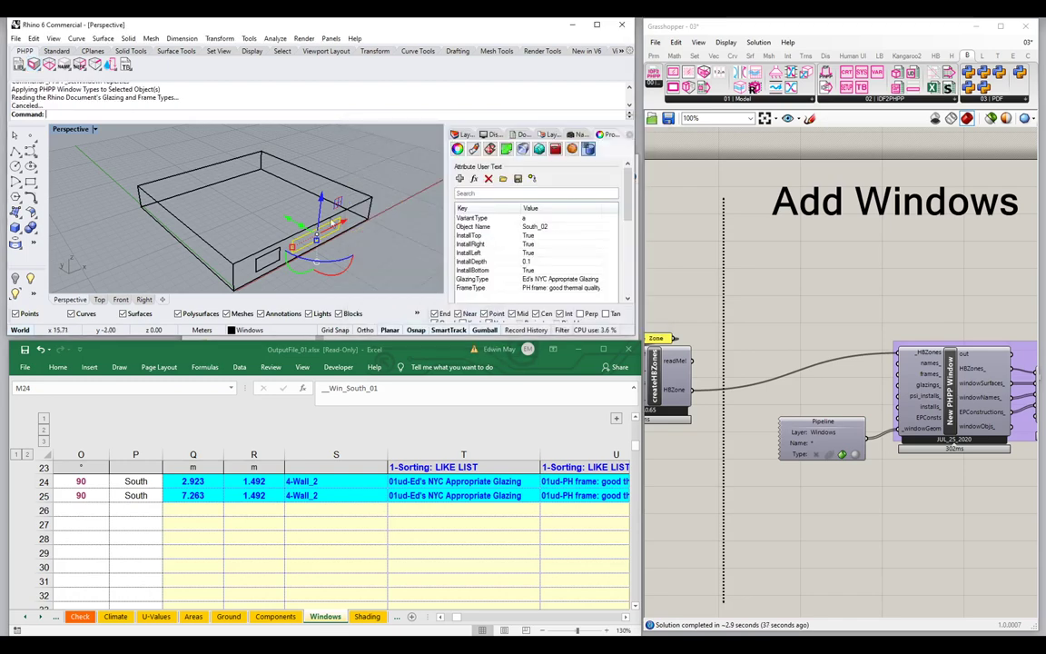
{"action": "left_click", "coordinate": [362, 241]}
{"action": "right_click_drag", "start_coordinate": [362, 240], "coordinate": [268, 245]}
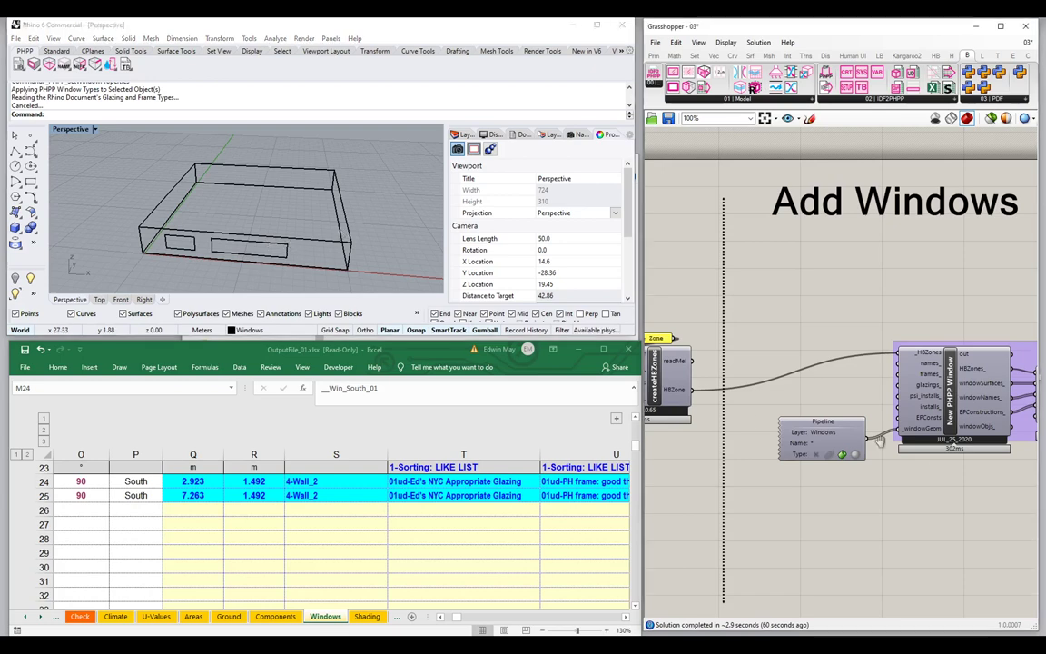
Step: Move the Windows Pipeline component slightly down and read the description of New PHPP Window's EPConsts input
{"action": "scroll", "coordinate": [763, 417], "scroll_direction": "up", "scroll_amount": 3}
{"action": "left_click_drag", "start_coordinate": [767, 409], "coordinate": [779, 456]}
{"action": "right_click_drag", "start_coordinate": [867, 376], "coordinate": [885, 385]}
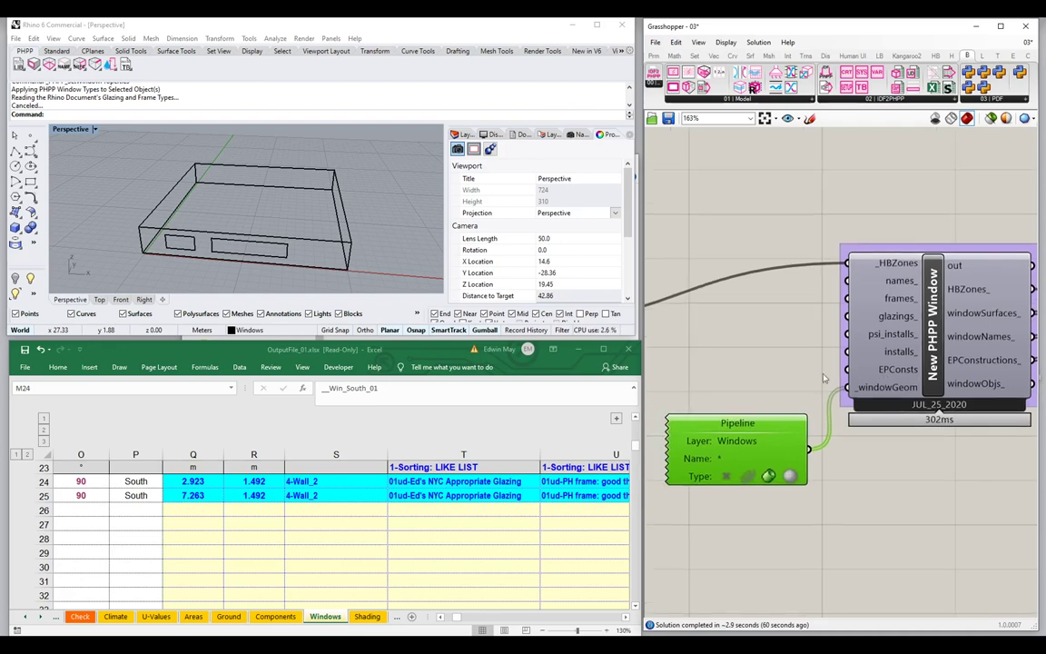
{"action": "mouse_move", "coordinate": [879, 370]}
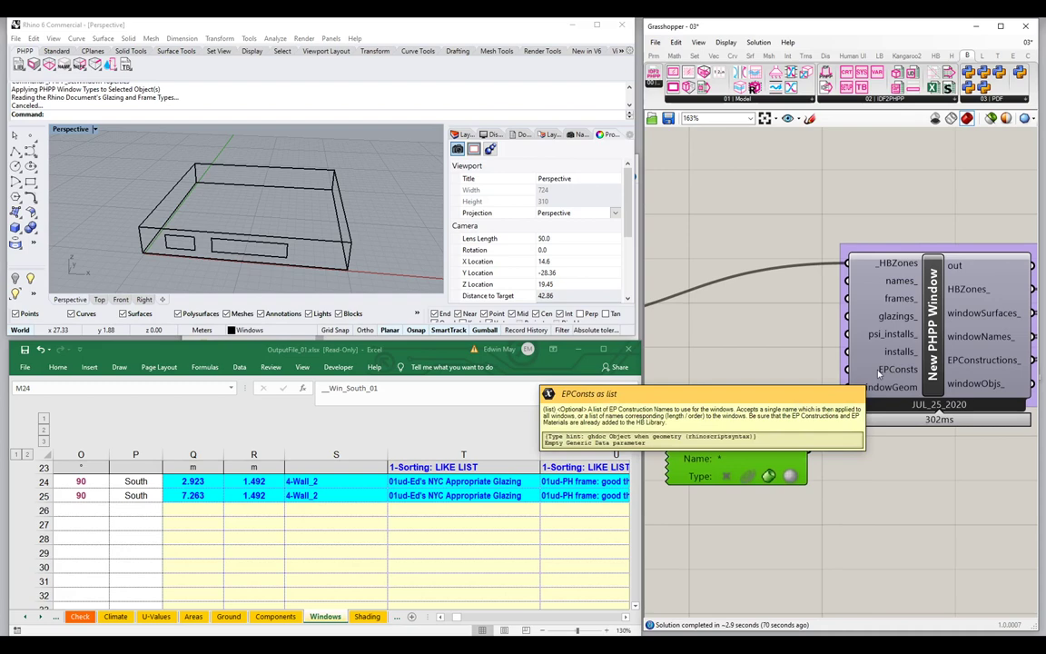
{"action": "scroll", "coordinate": [799, 60], "scroll_direction": "up", "scroll_amount": 1}
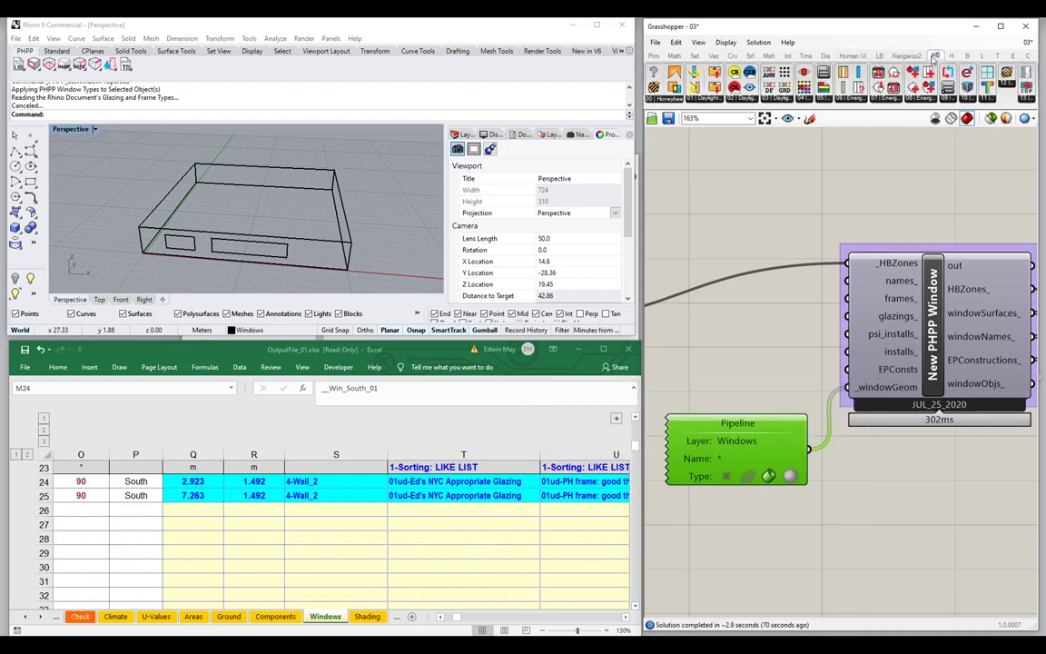
Step: Place a Honeybee EnergyPlus Window Material component above the New PHPP Window component and remove it again
{"action": "left_click", "coordinate": [851, 97]}
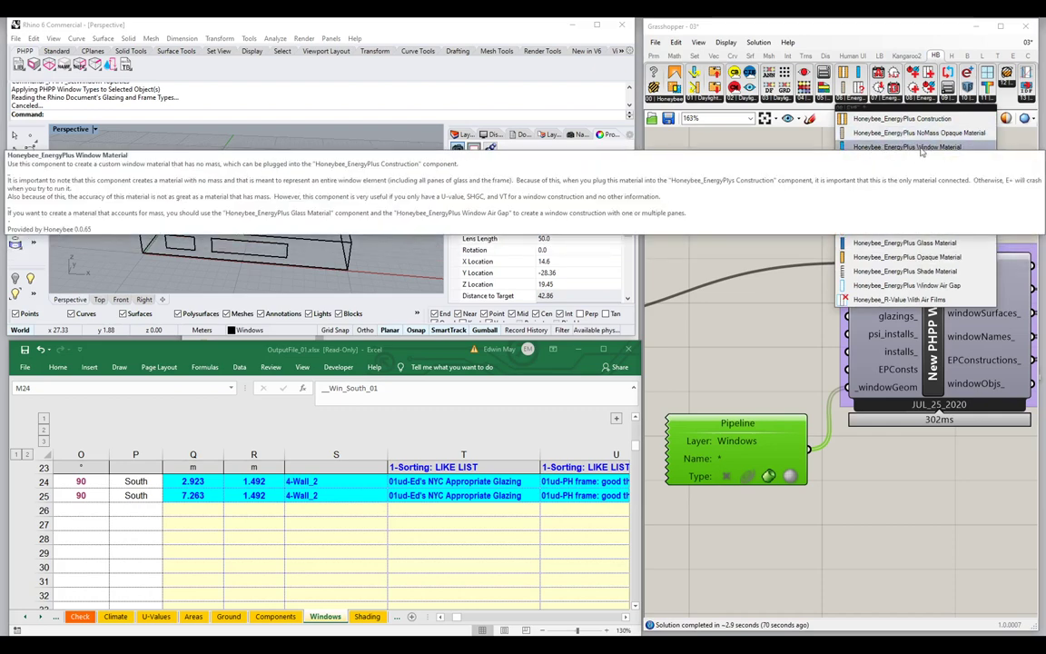
{"action": "left_click_drag", "start_coordinate": [923, 147], "coordinate": [721, 141]}
{"action": "right_click_drag", "start_coordinate": [721, 141], "coordinate": [754, 204]}
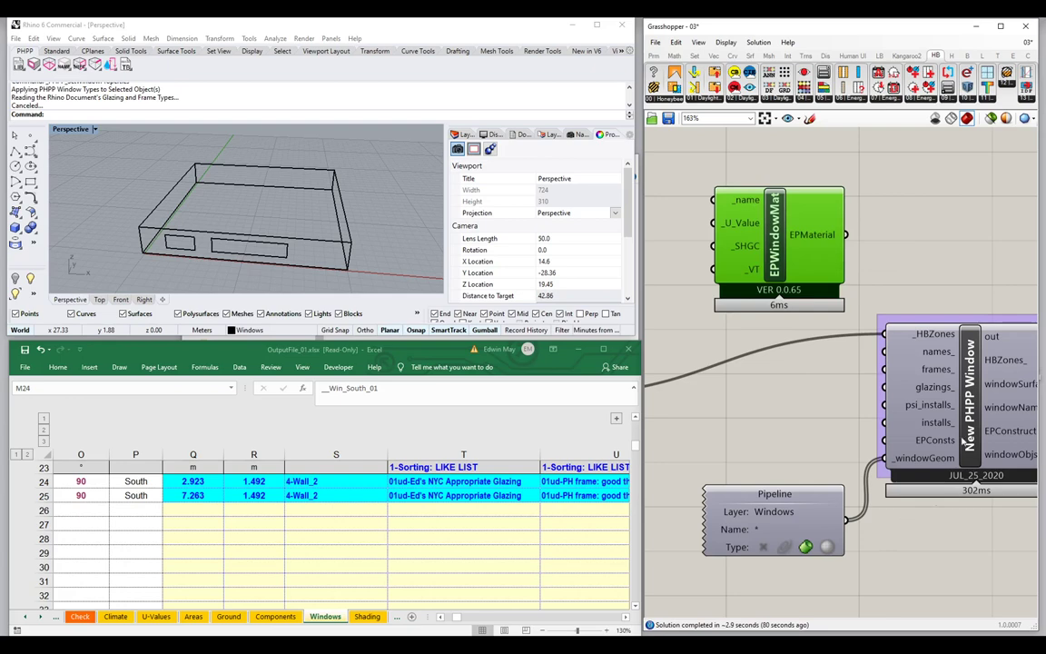
{"action": "mouse_move", "coordinate": [952, 445]}
{"action": "scroll", "coordinate": [778, 385], "scroll_direction": "down", "scroll_amount": 3}
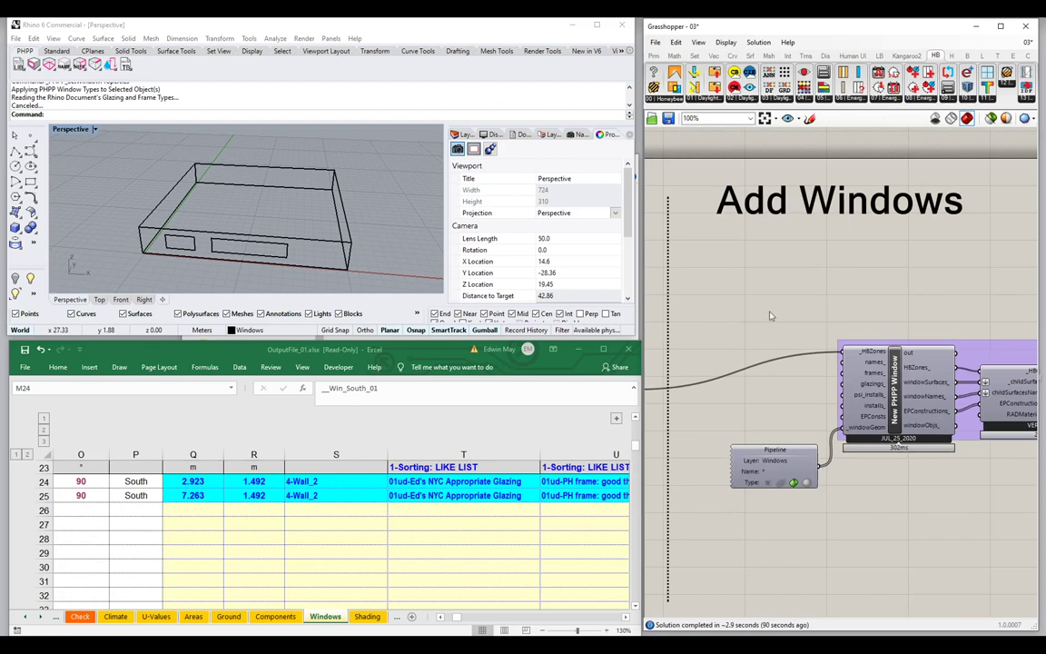
{"action": "scroll", "coordinate": [764, 313], "scroll_direction": "down", "scroll_amount": 3}
{"action": "right_click_drag", "start_coordinate": [737, 329], "coordinate": [762, 332]}
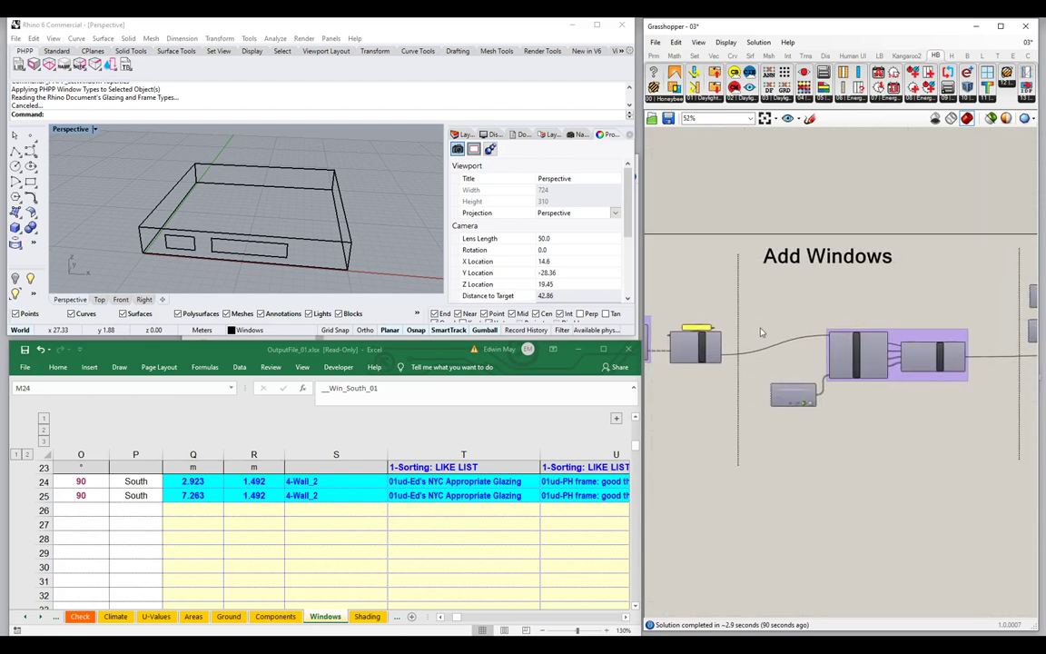